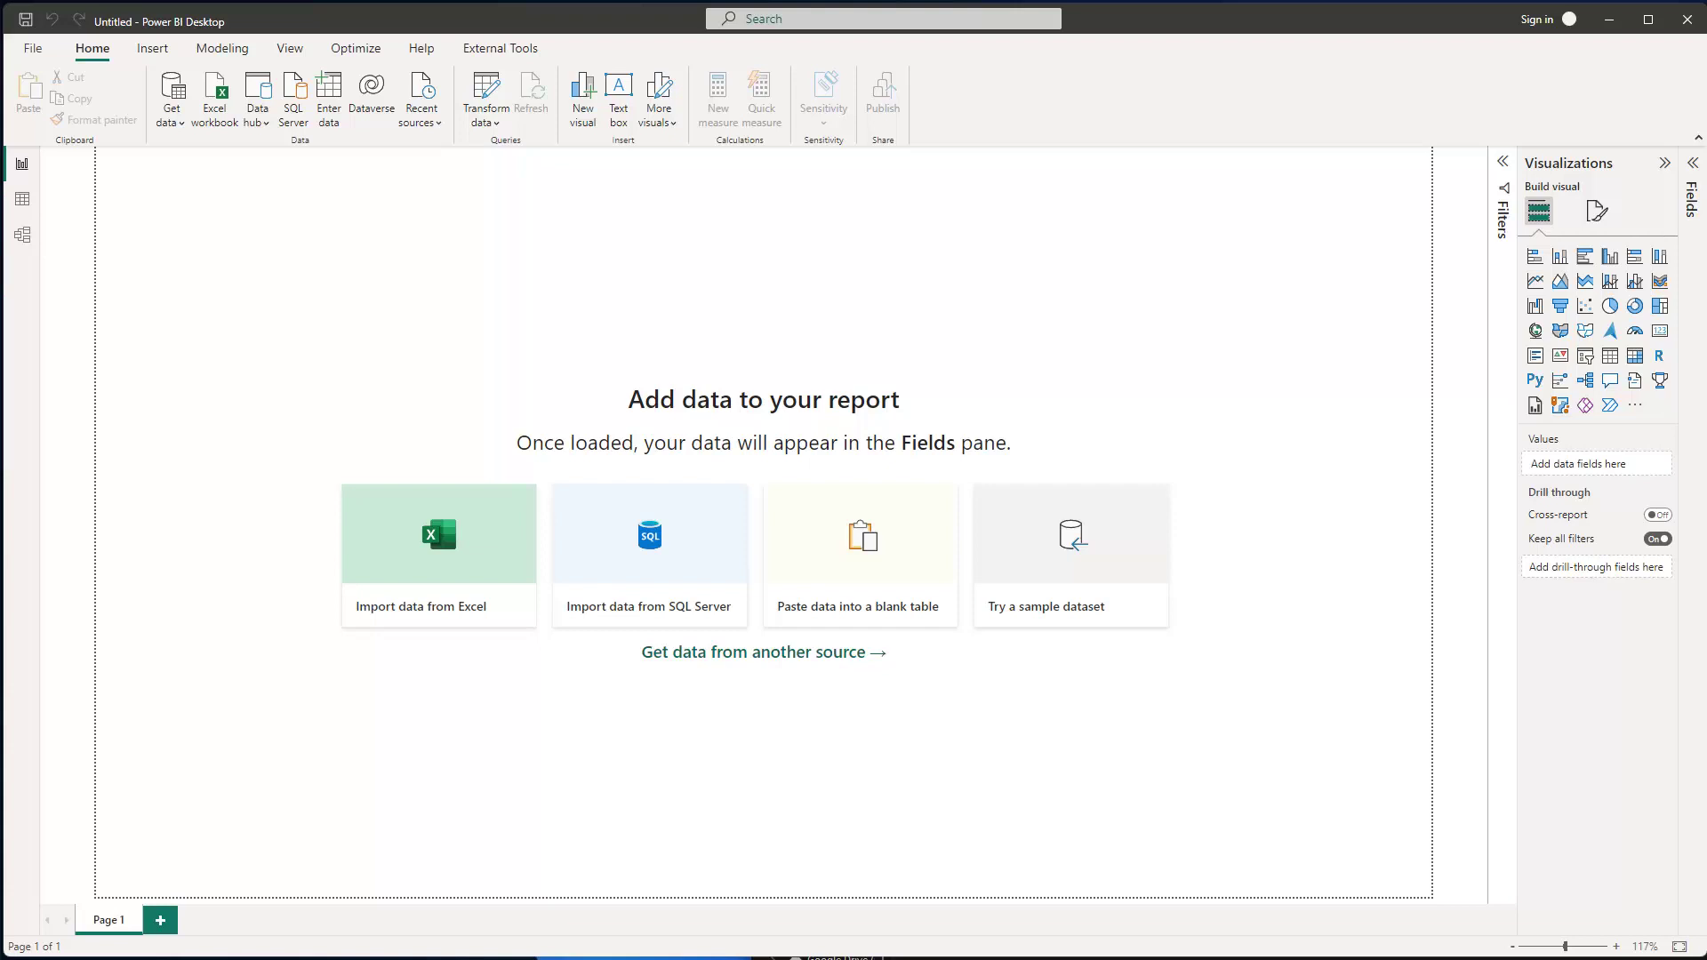
Bring up the levelup folder with PBI_training.xlsx and PBI_training_1sheet.xlsx beside the empty report.
key("alt+Tab")
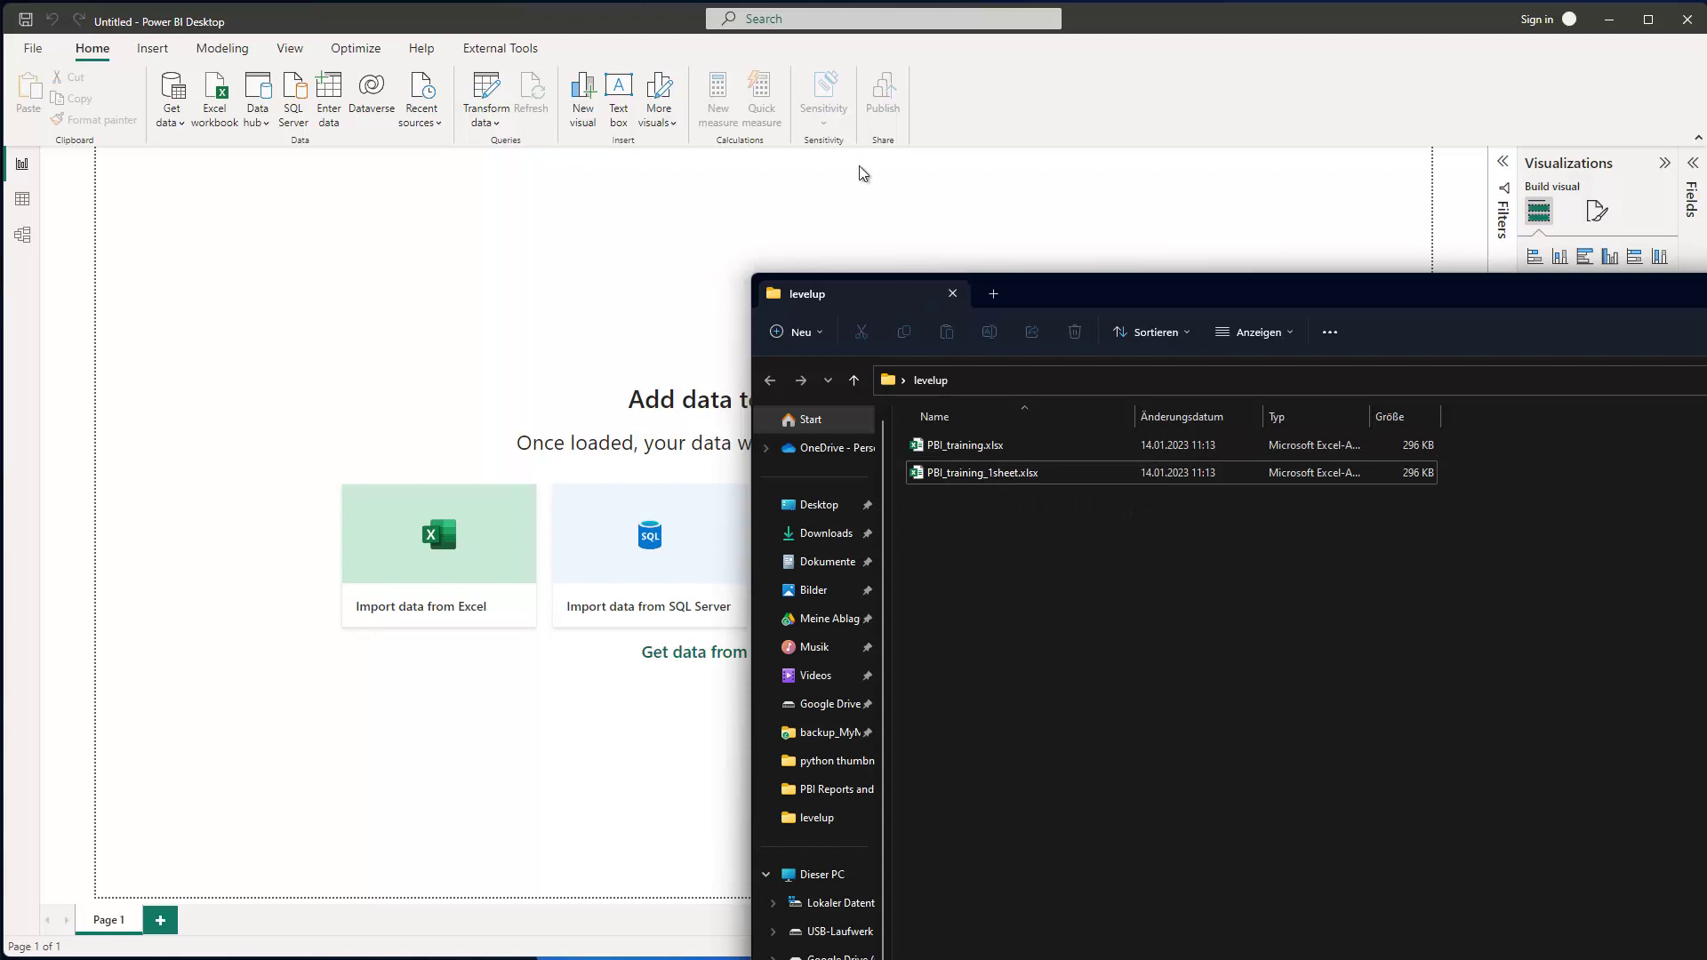
Open PBI_training.xlsx as an Excel workbook source and center the Navigator.
left_click(620, 220)
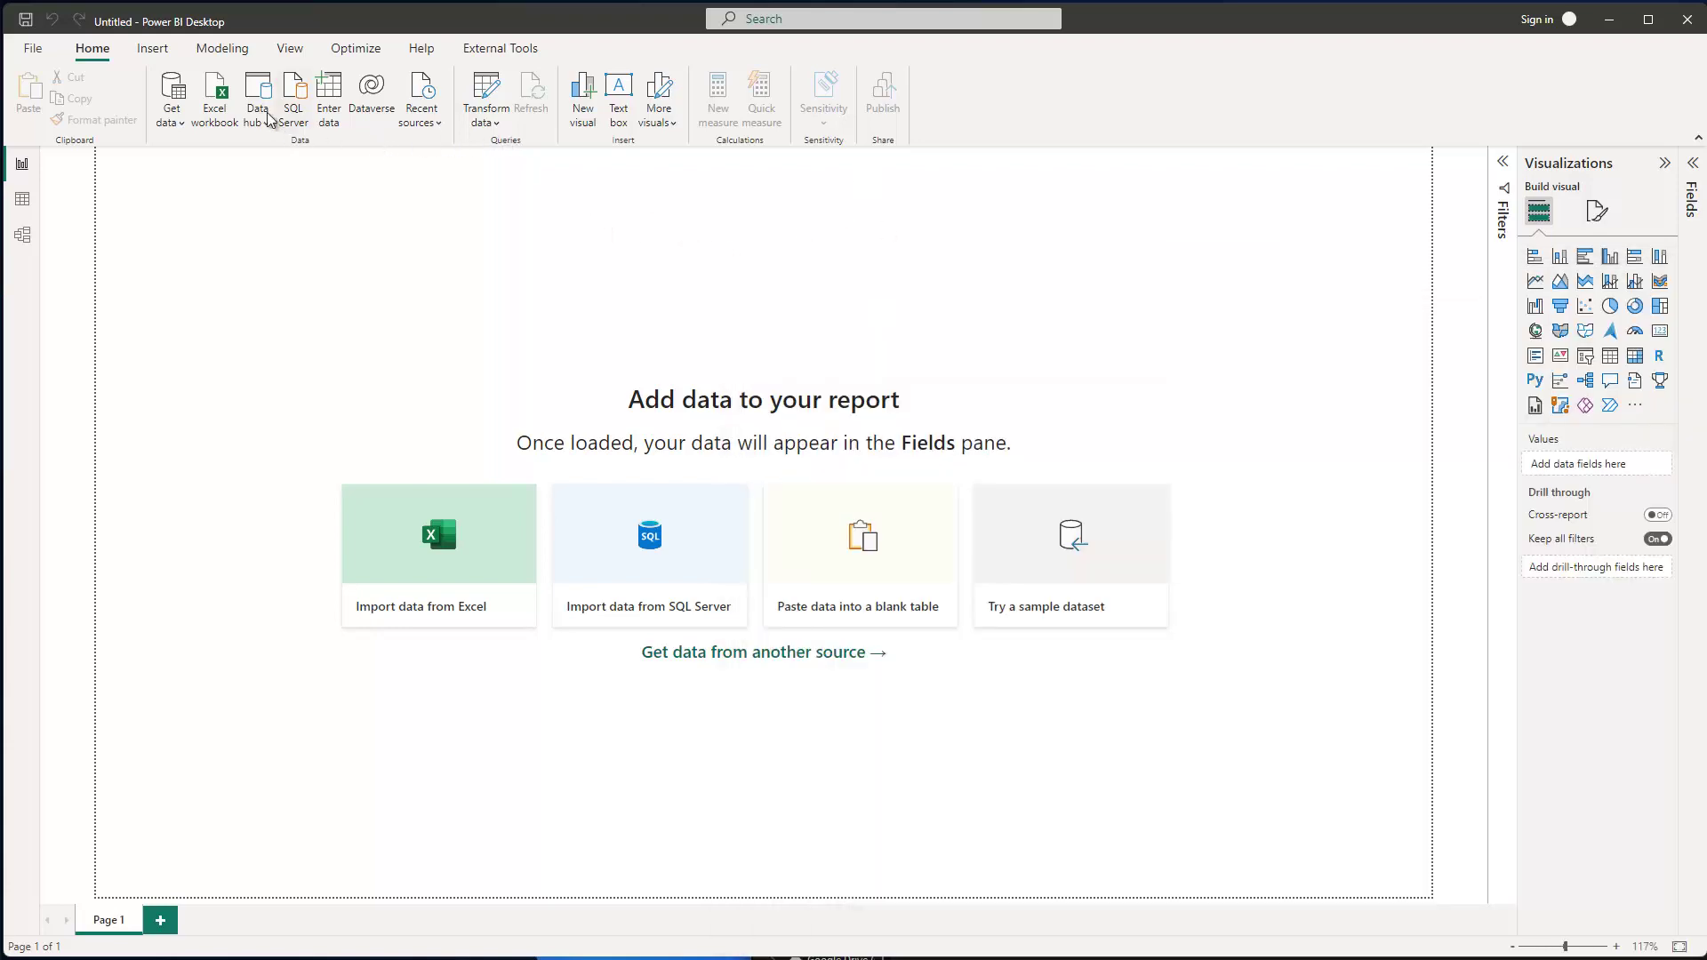
left_click(214, 96)
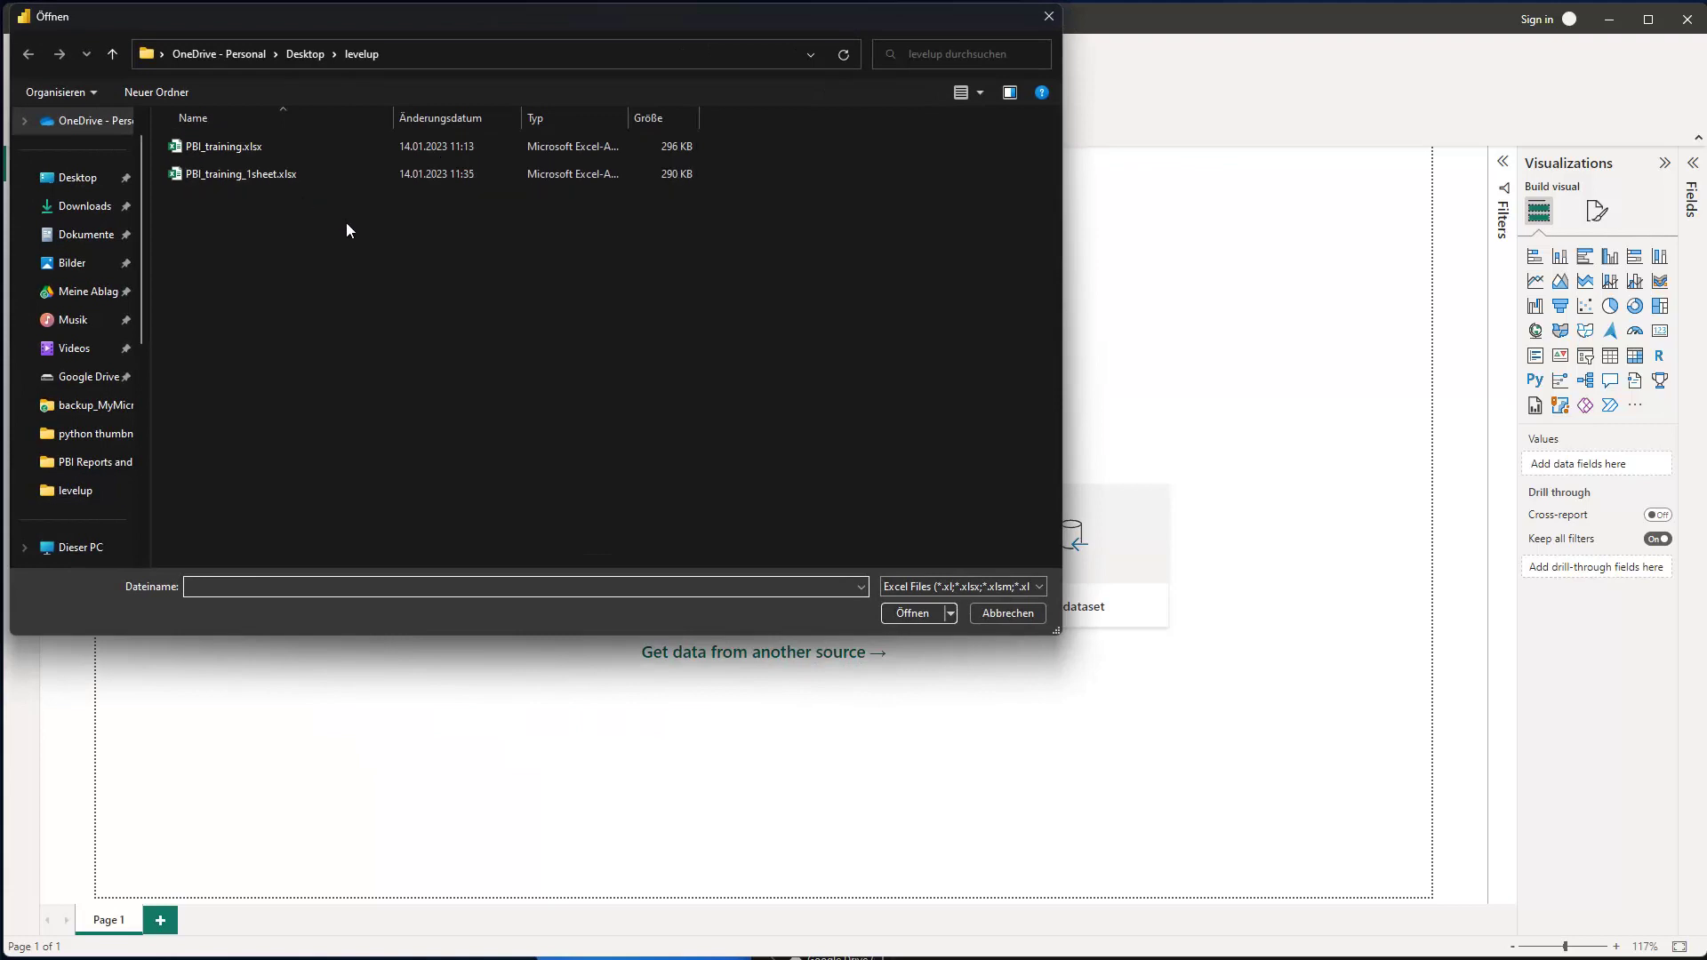
left_click(221, 146)
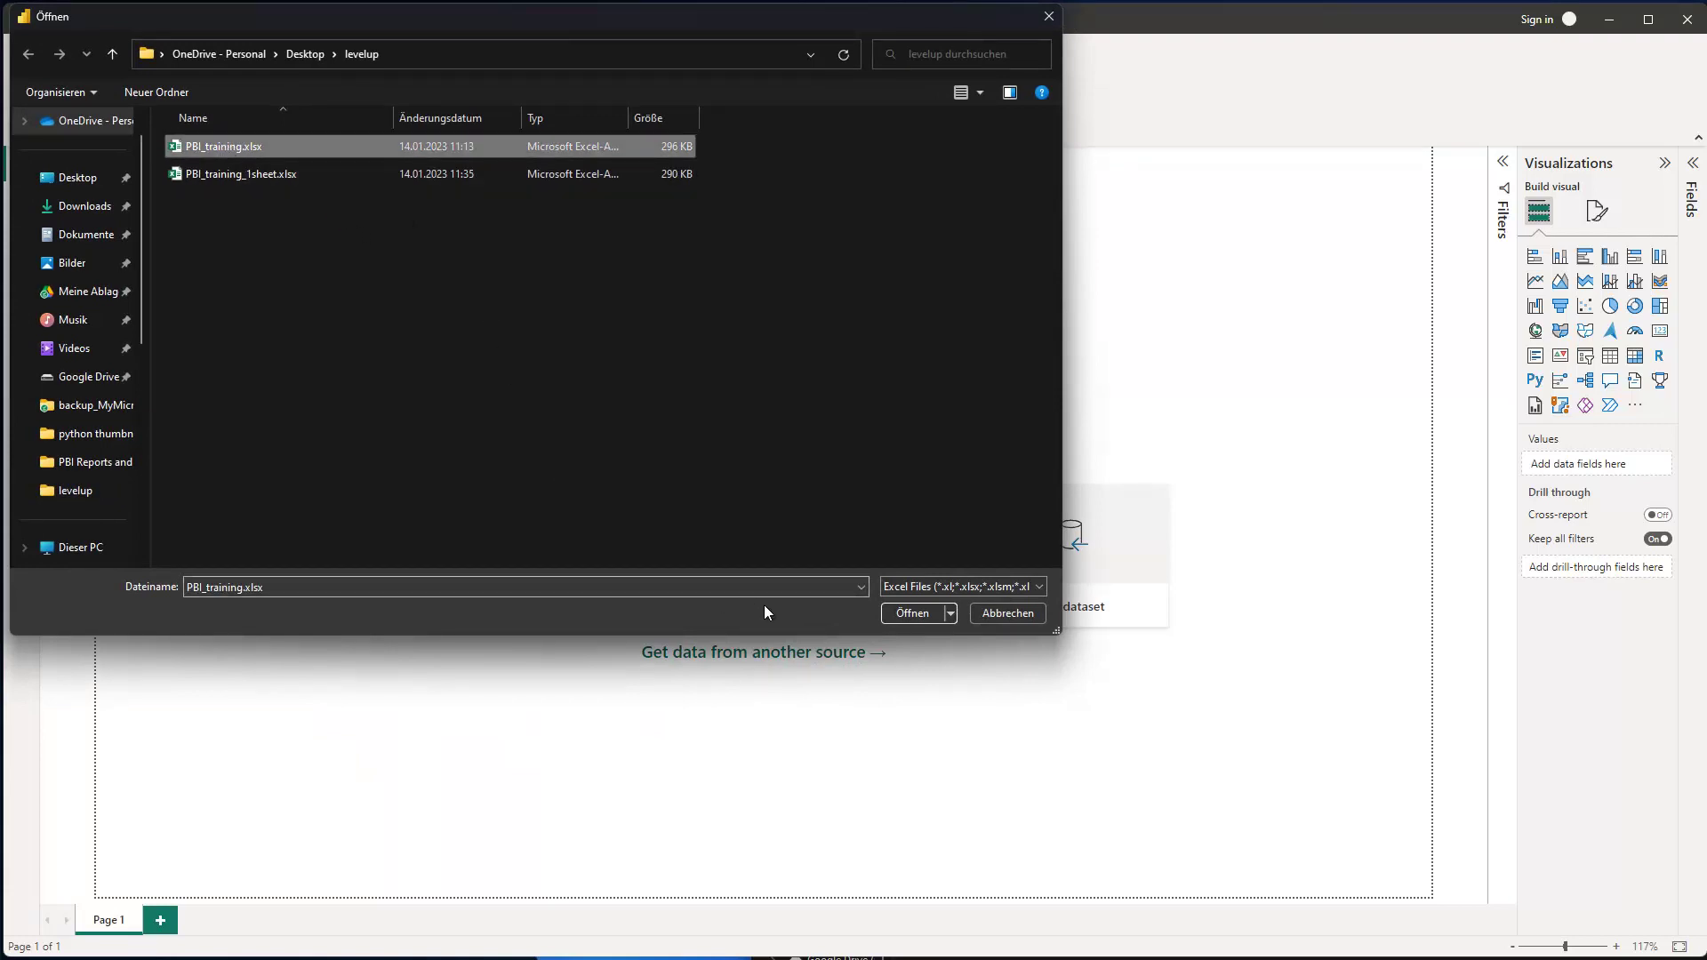
left_click(911, 613)
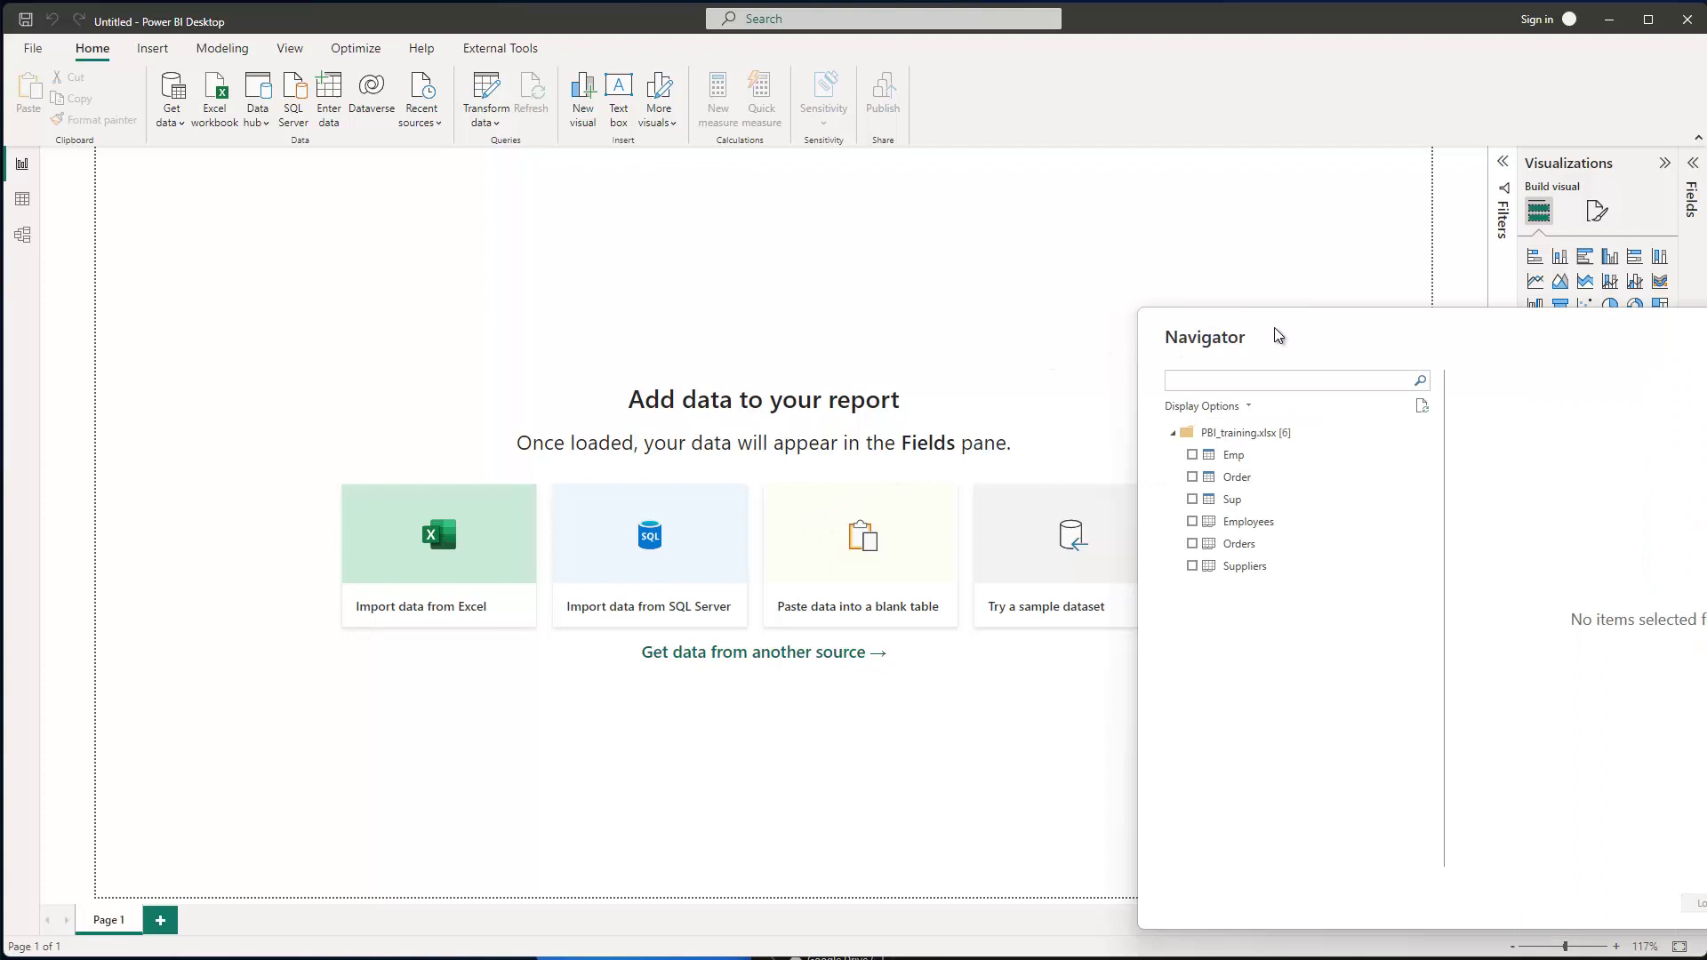
left_click_drag(1273, 327, 619, 219)
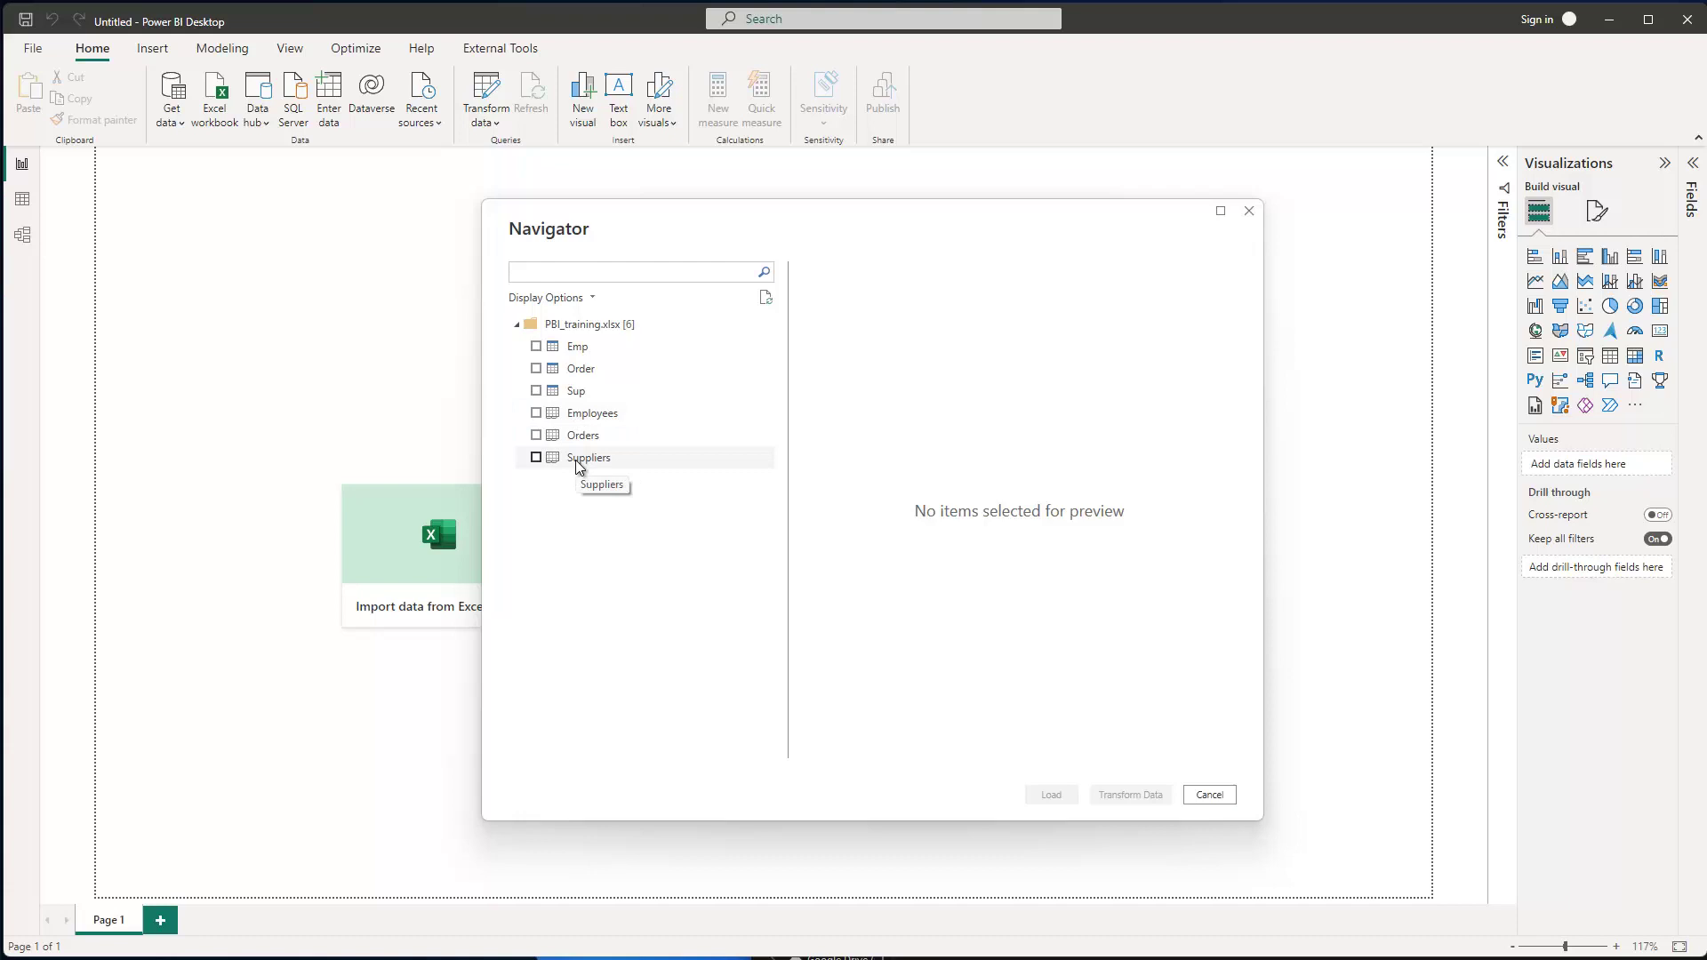
Select the Employees, Orders and Suppliers sheets for import.
left_click(585, 420)
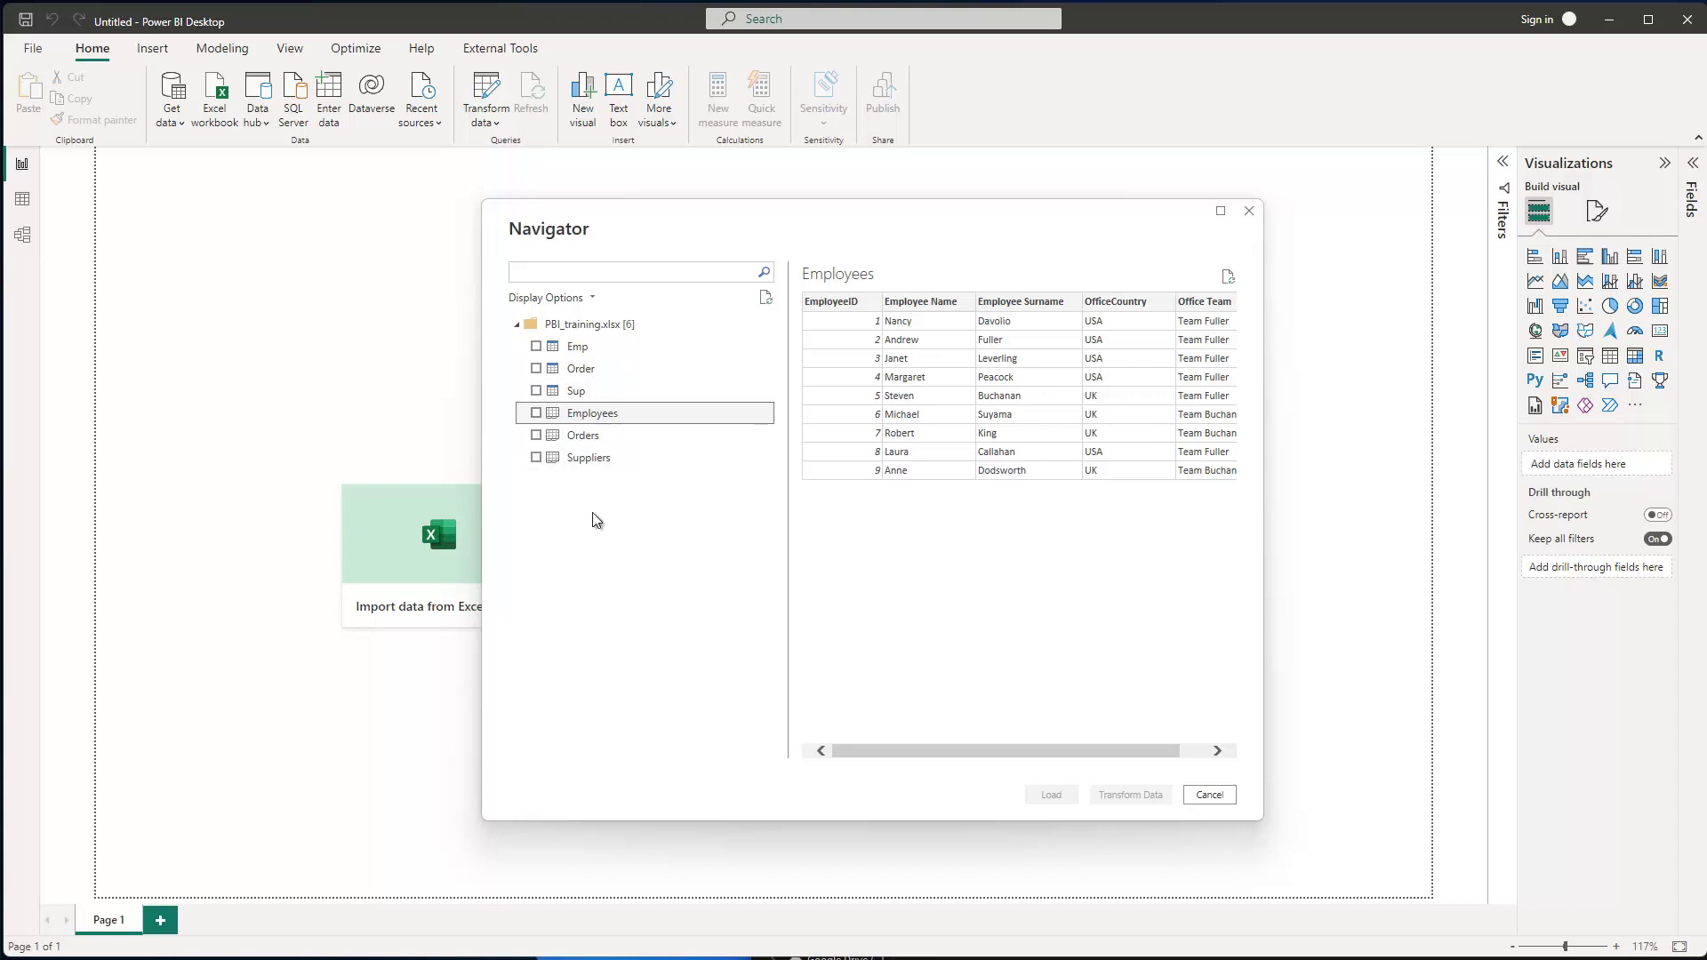
left_click(536, 414)
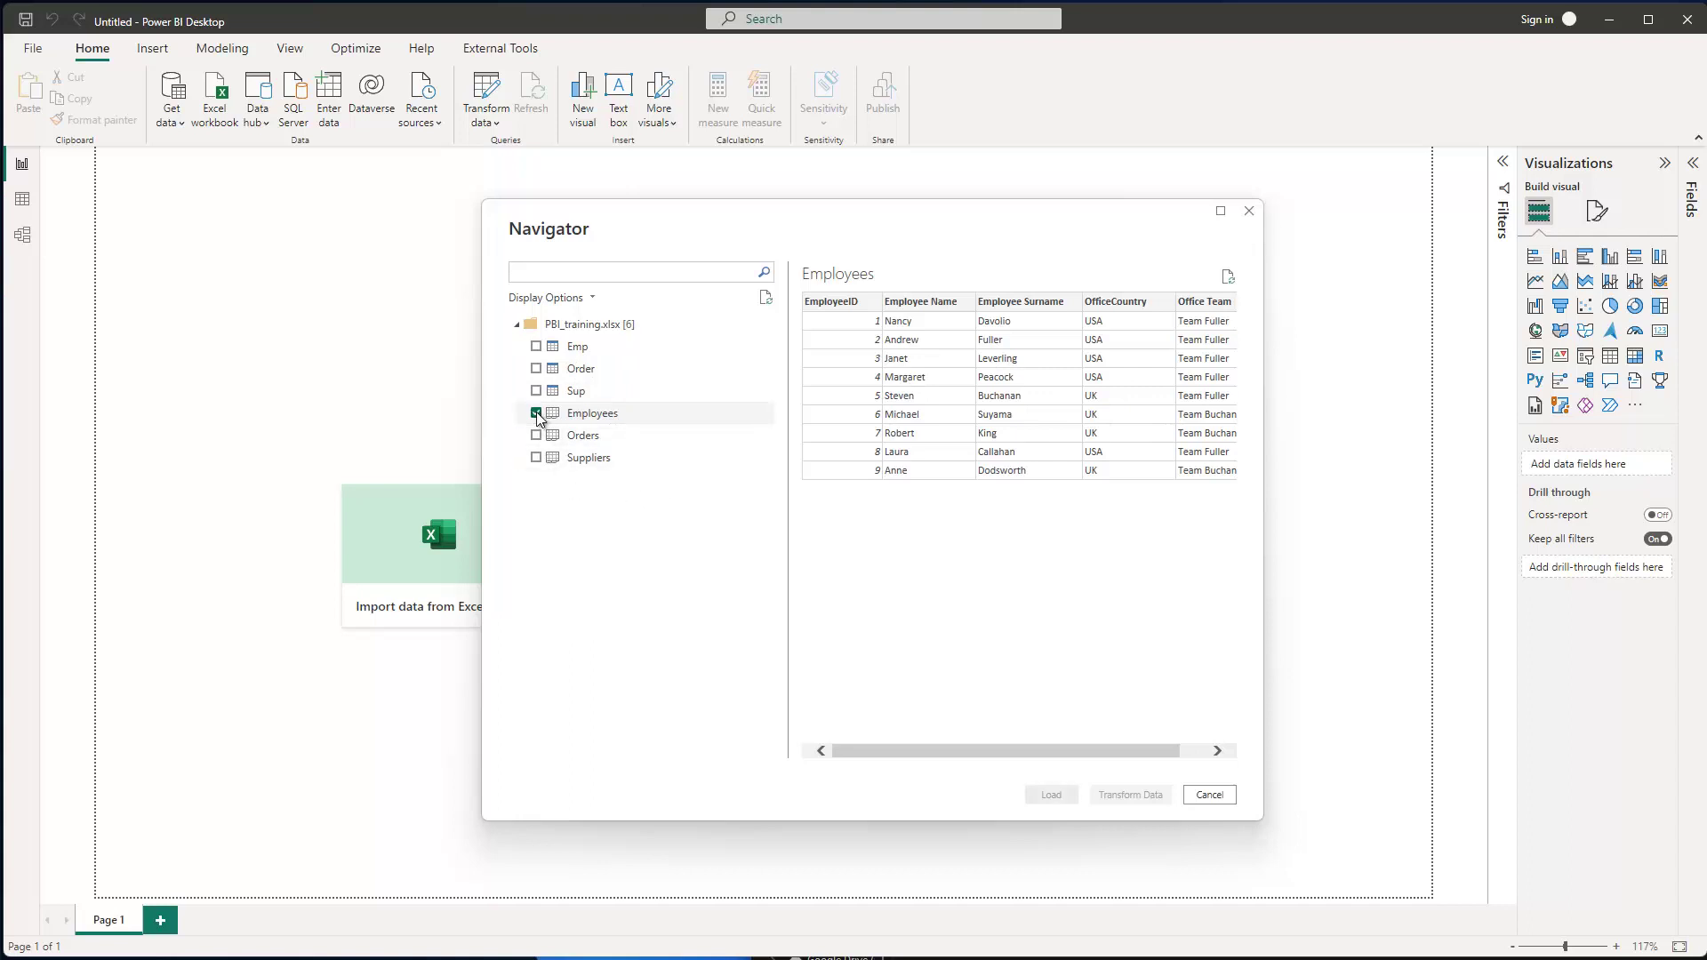
left_click(536, 436)
left_click(536, 457)
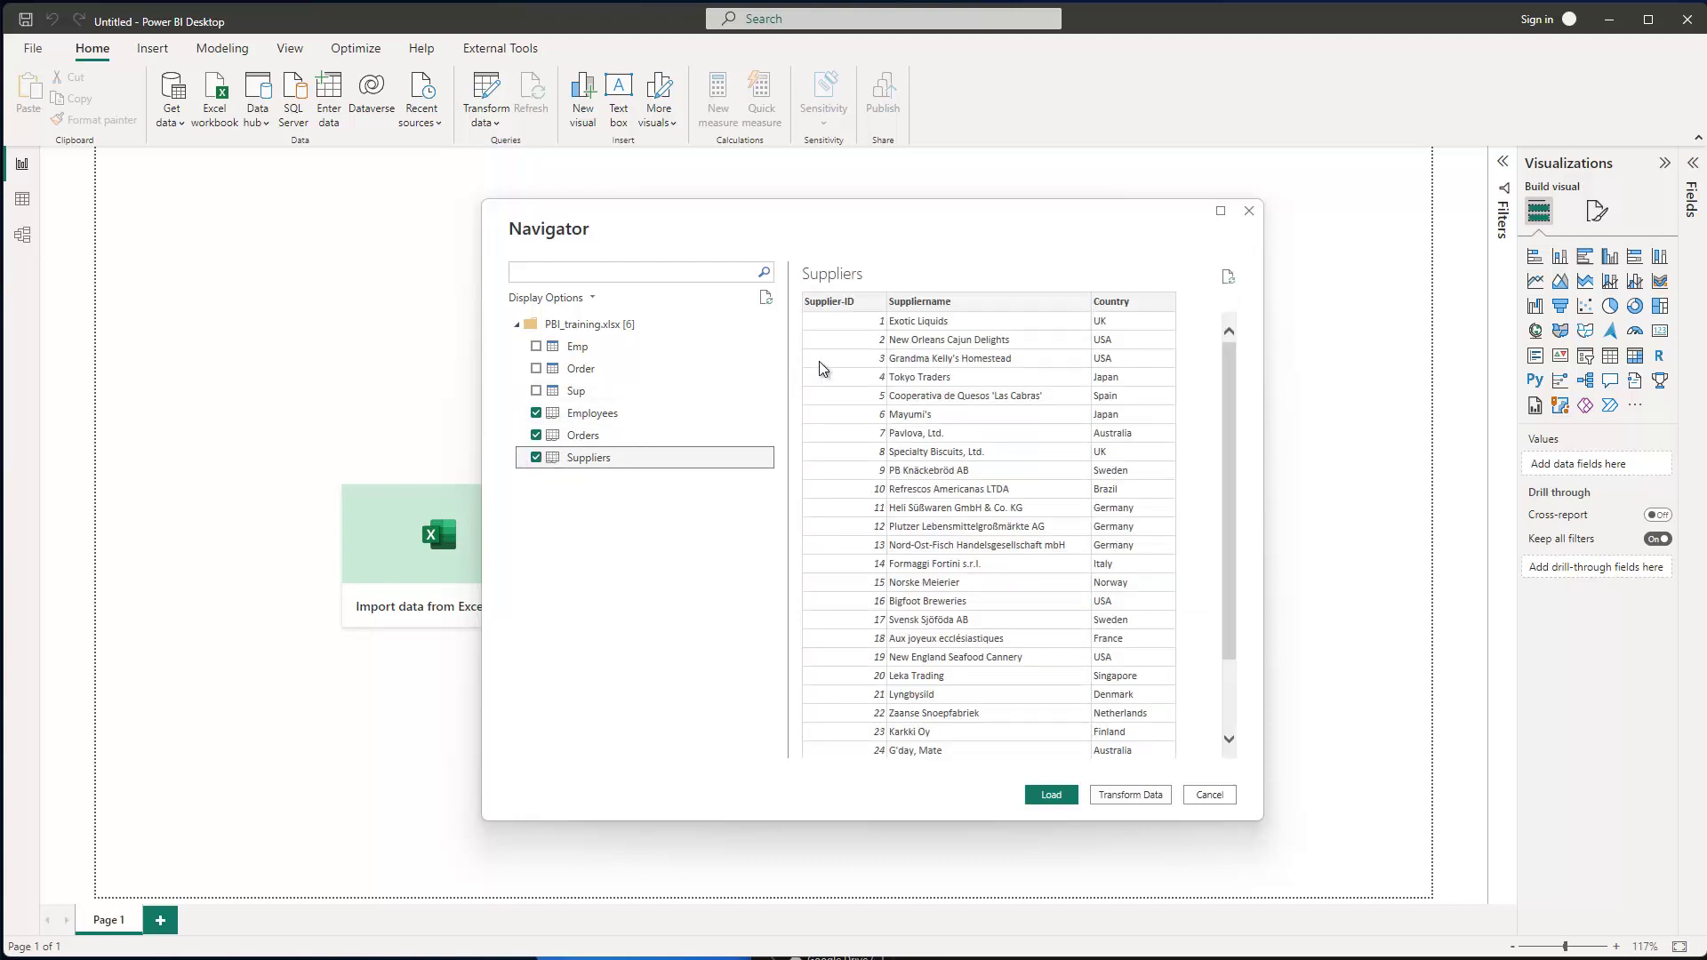
Load the three sheets into Power Query and view the Employees, Orders and Suppliers queries.
left_click(1130, 794)
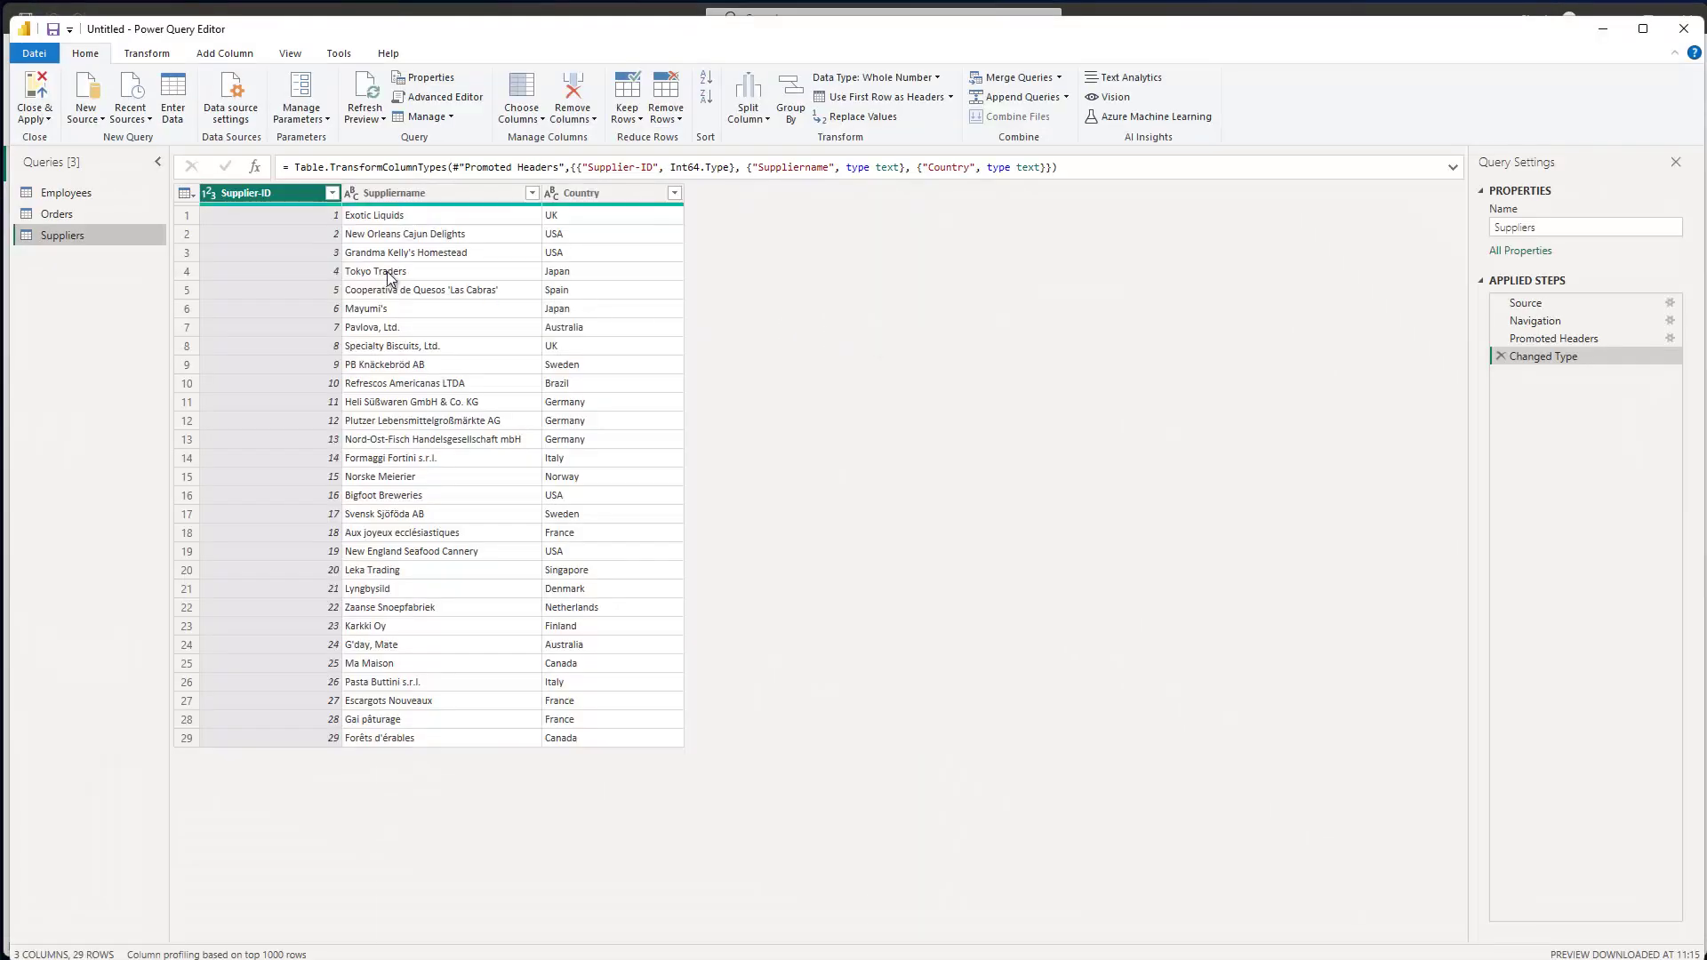
left_click(85, 193)
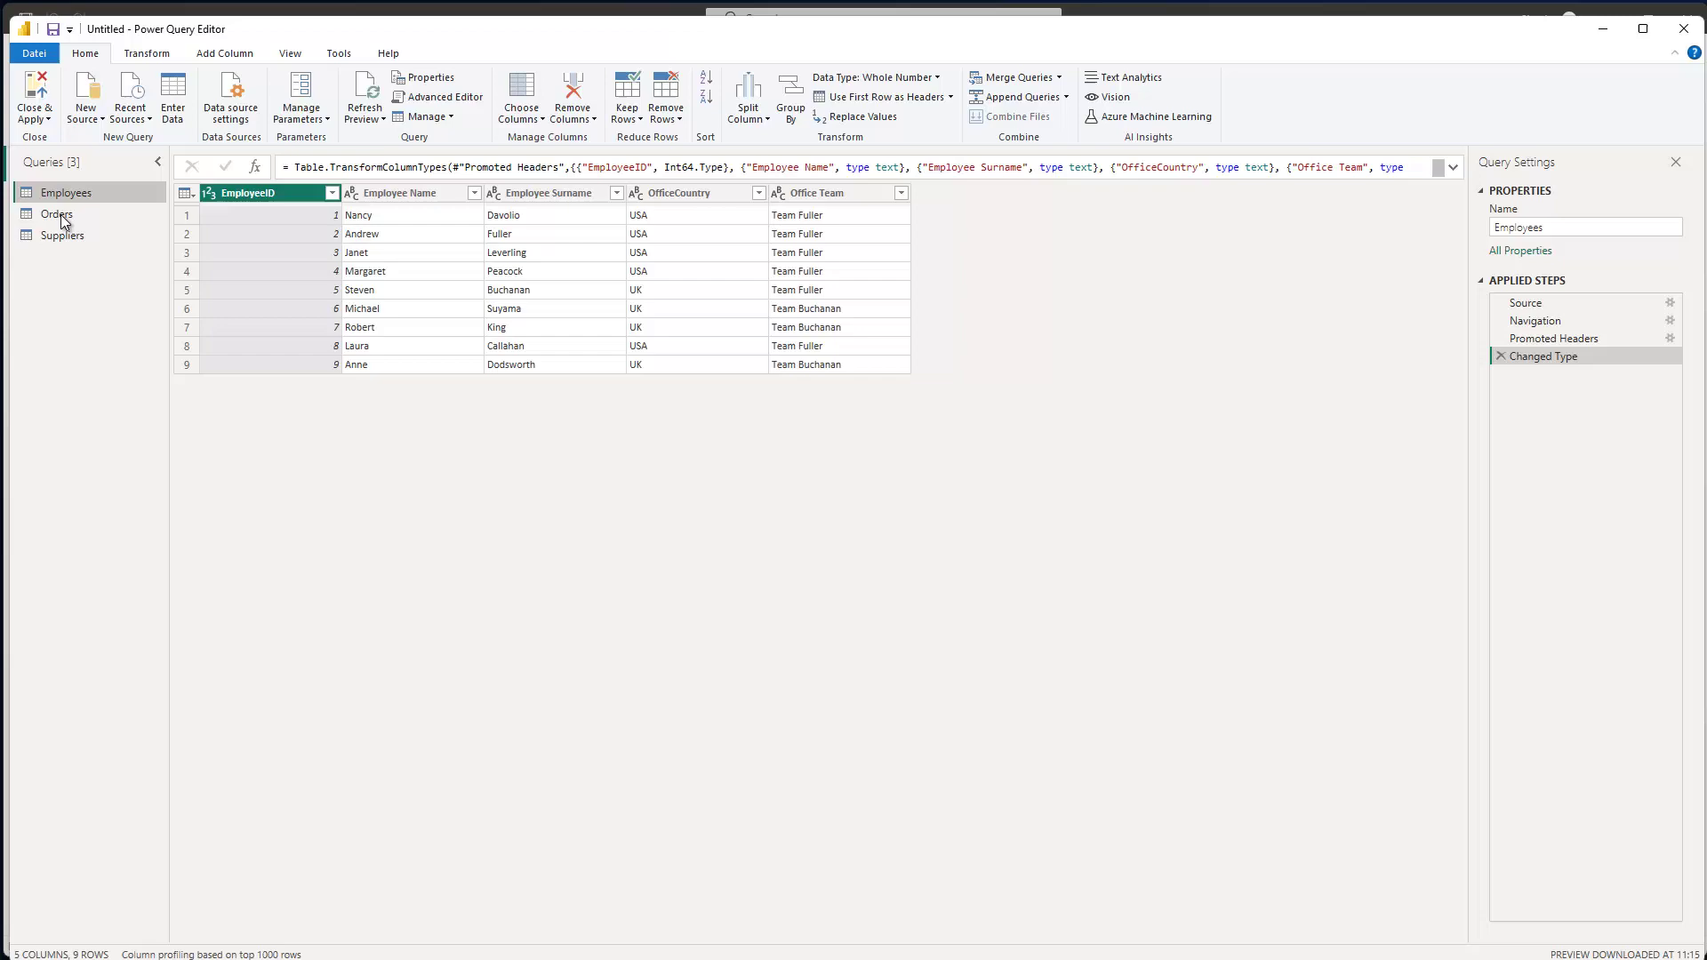
left_click(59, 214)
left_click(59, 235)
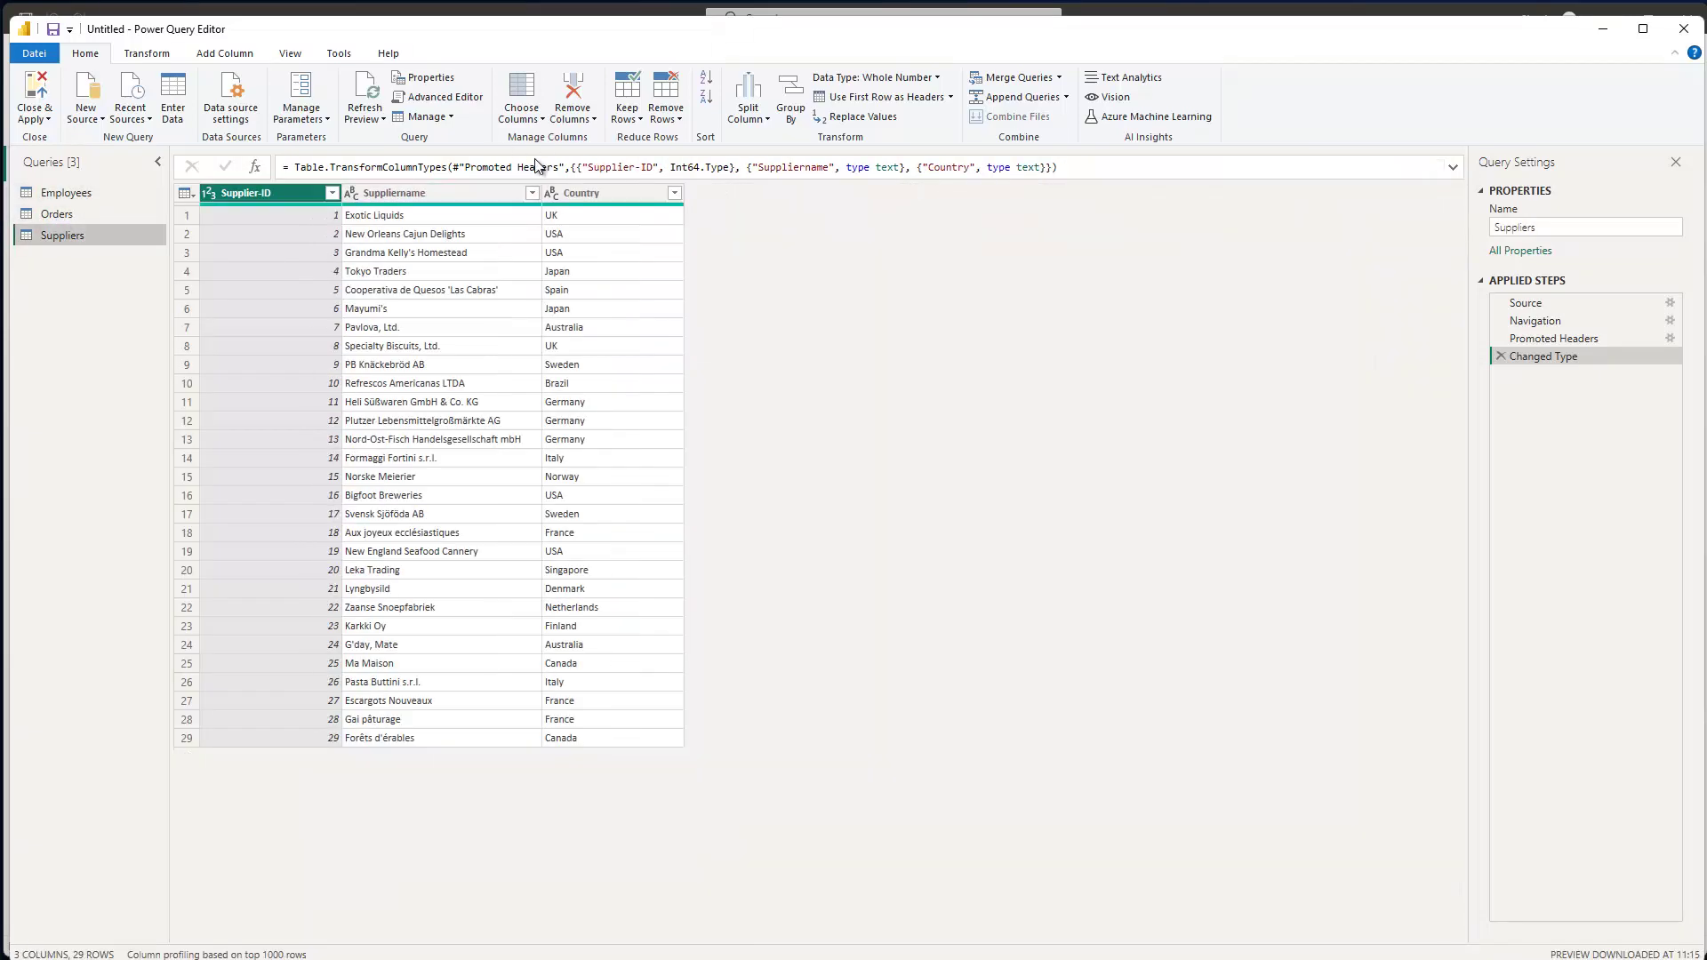
Show the Suppliers query's M code in the Advanced Editor and select all of it.
left_click(438, 98)
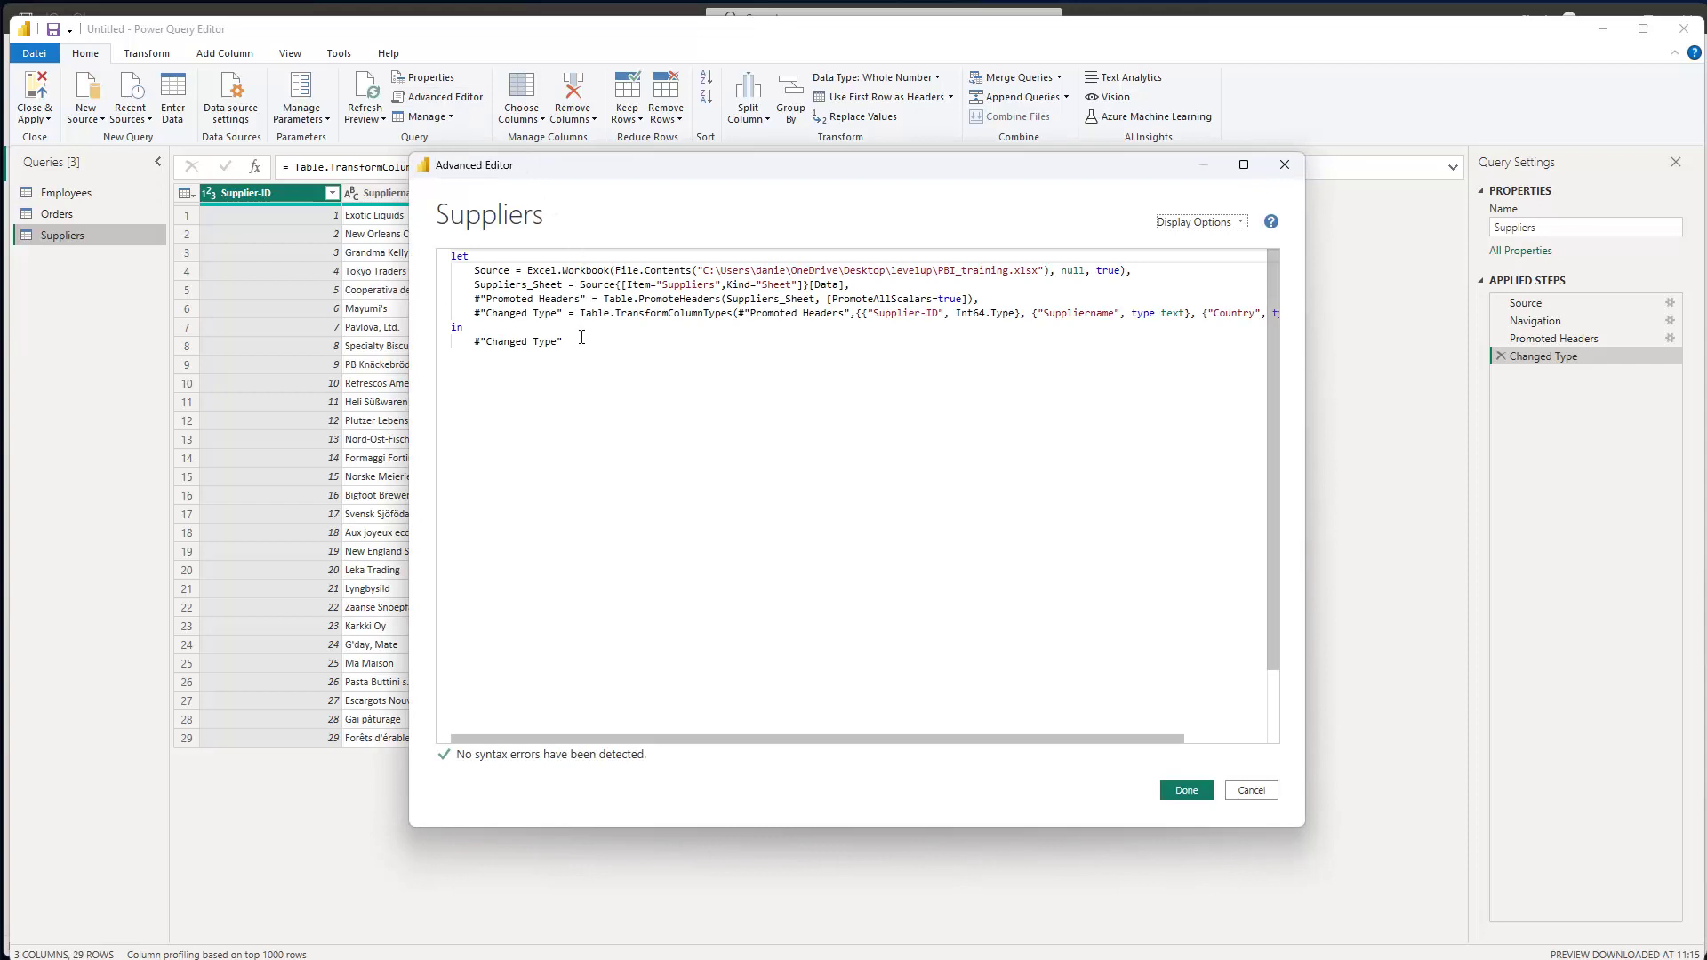
left_click(588, 351)
key("ctrl+a")
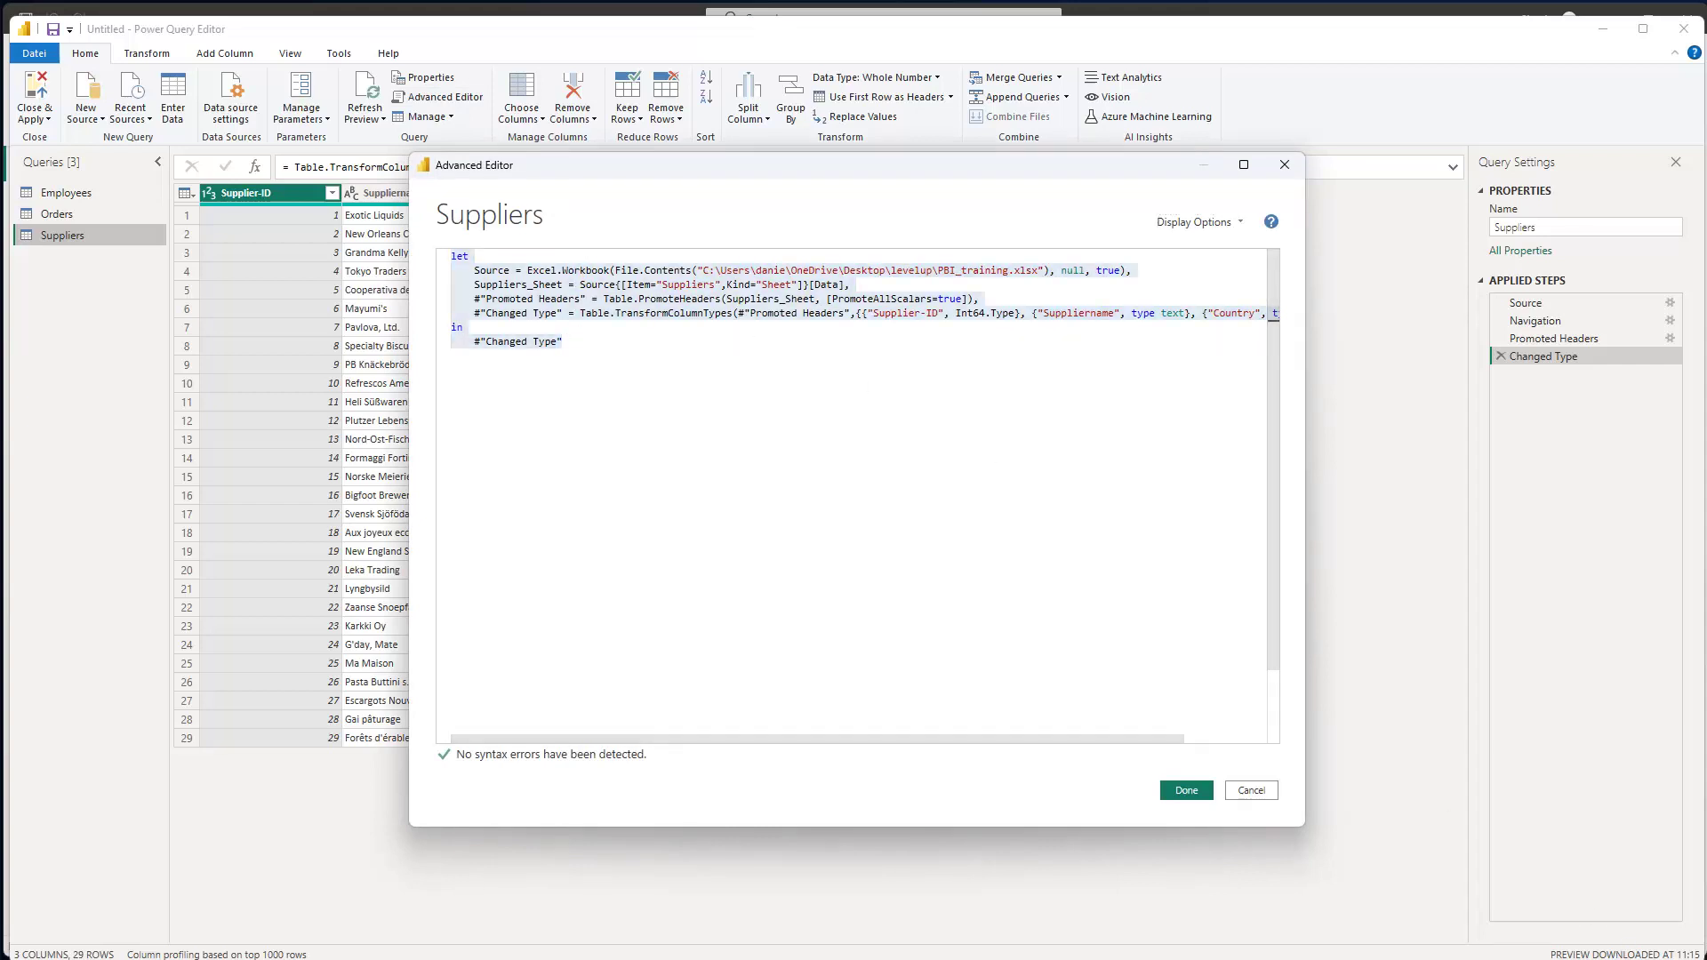
Paste the Suppliers M code over the Orders code in Notepad and highlight Item="Suppliers",.
key("alt+Tab")
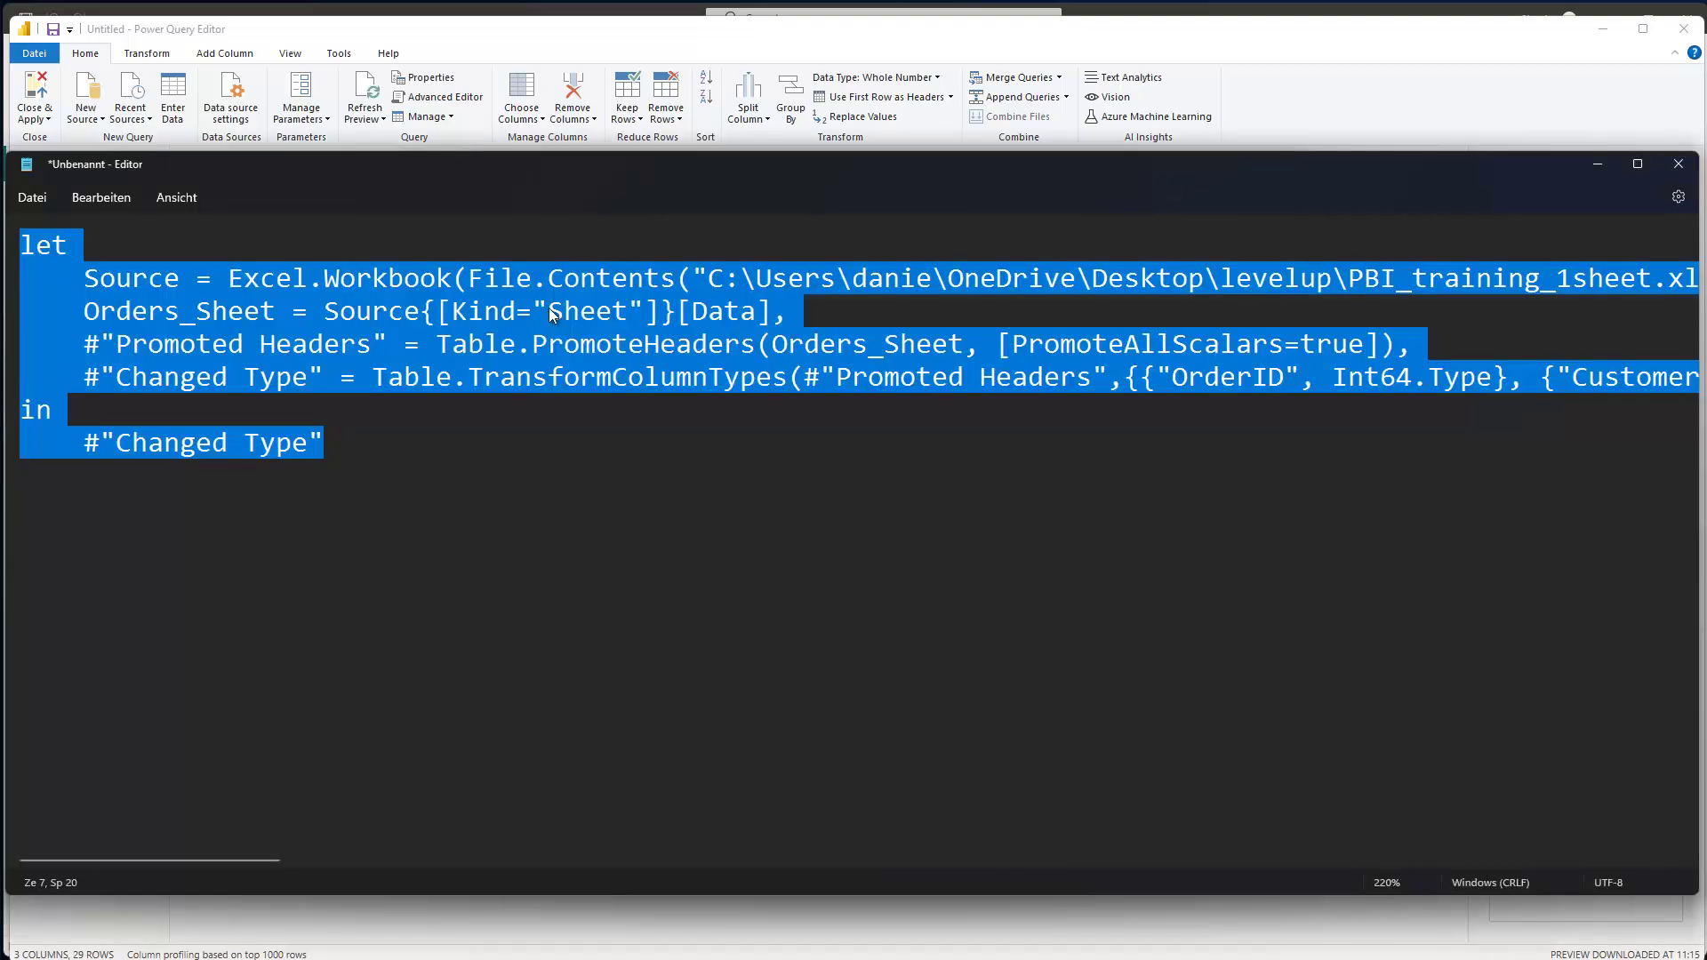
key("ctrl+v")
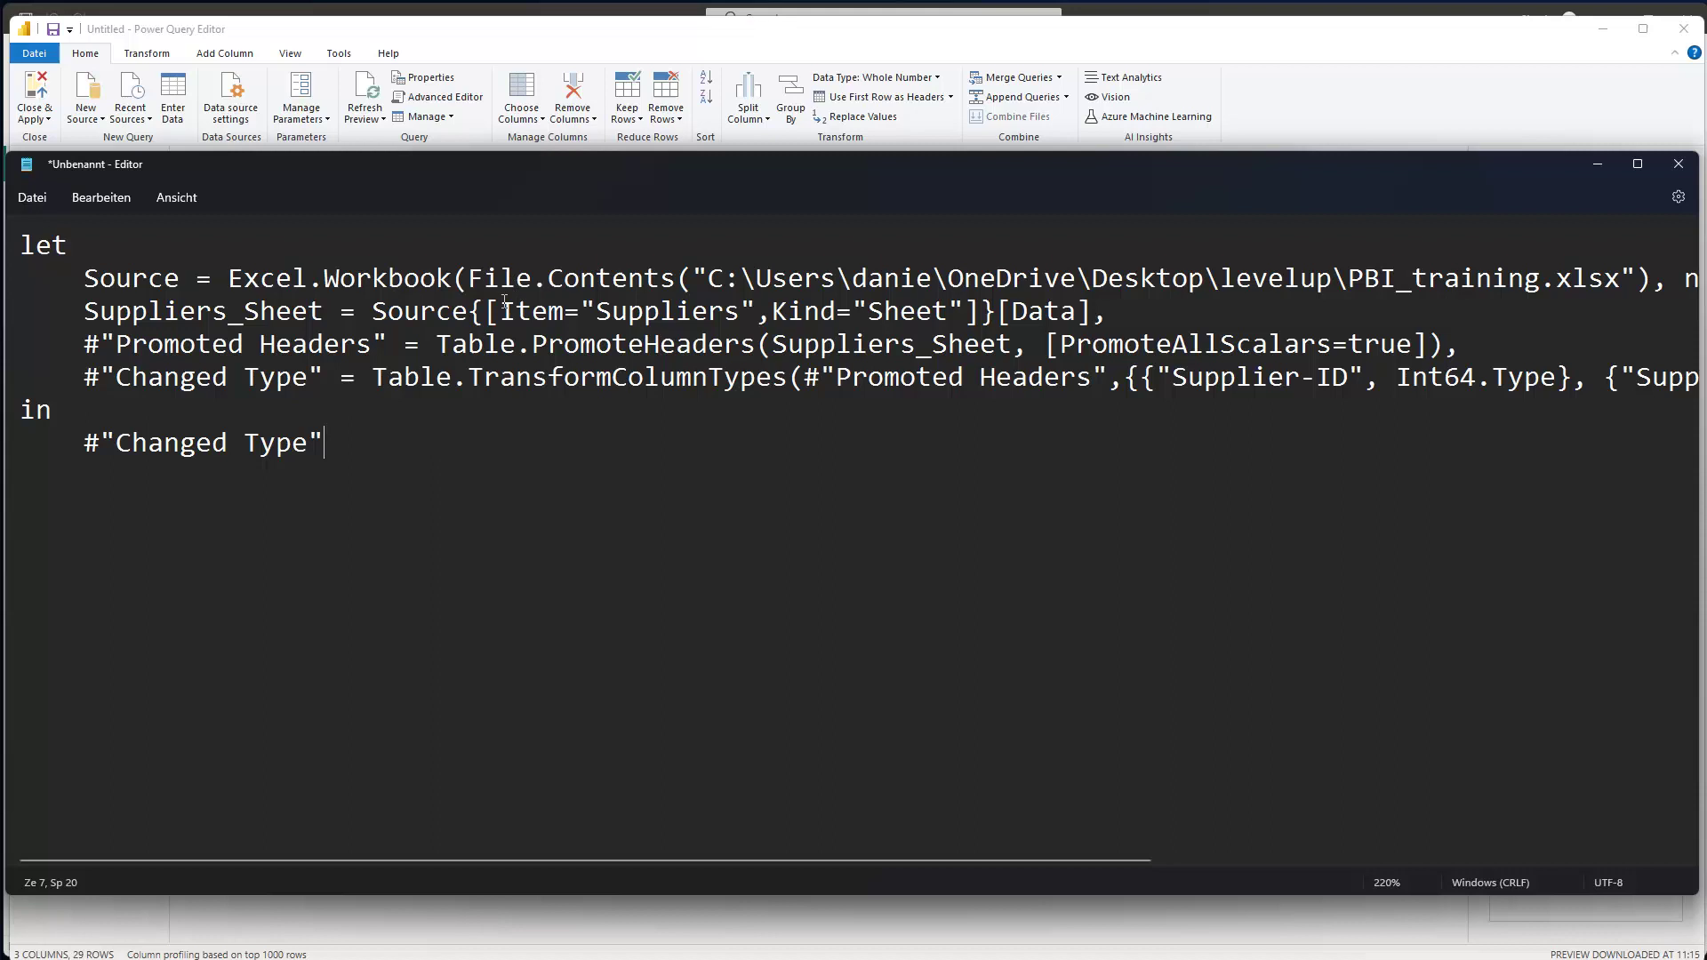
left_click_drag(500, 304, 965, 305)
left_click(752, 307)
left_click_drag(756, 308, 502, 308)
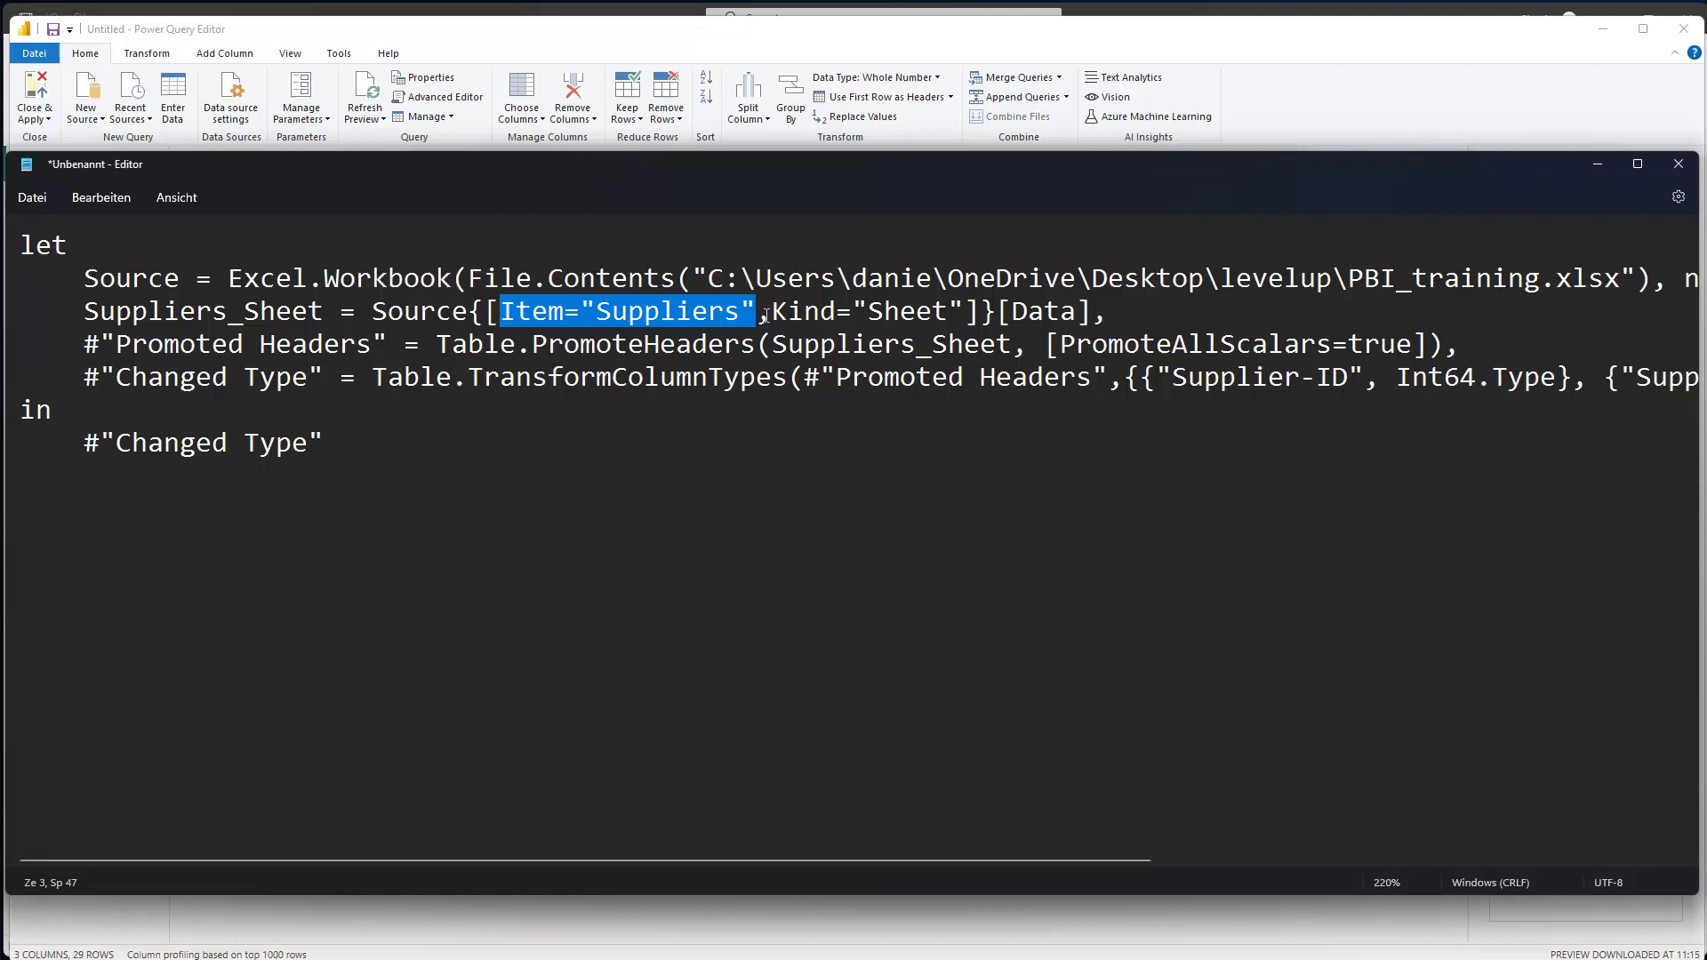
left_click_drag(765, 313, 500, 313)
Delete Item="Suppliers", from the Suppliers_Sheet line and apply the edited code.
left_click(1597, 163)
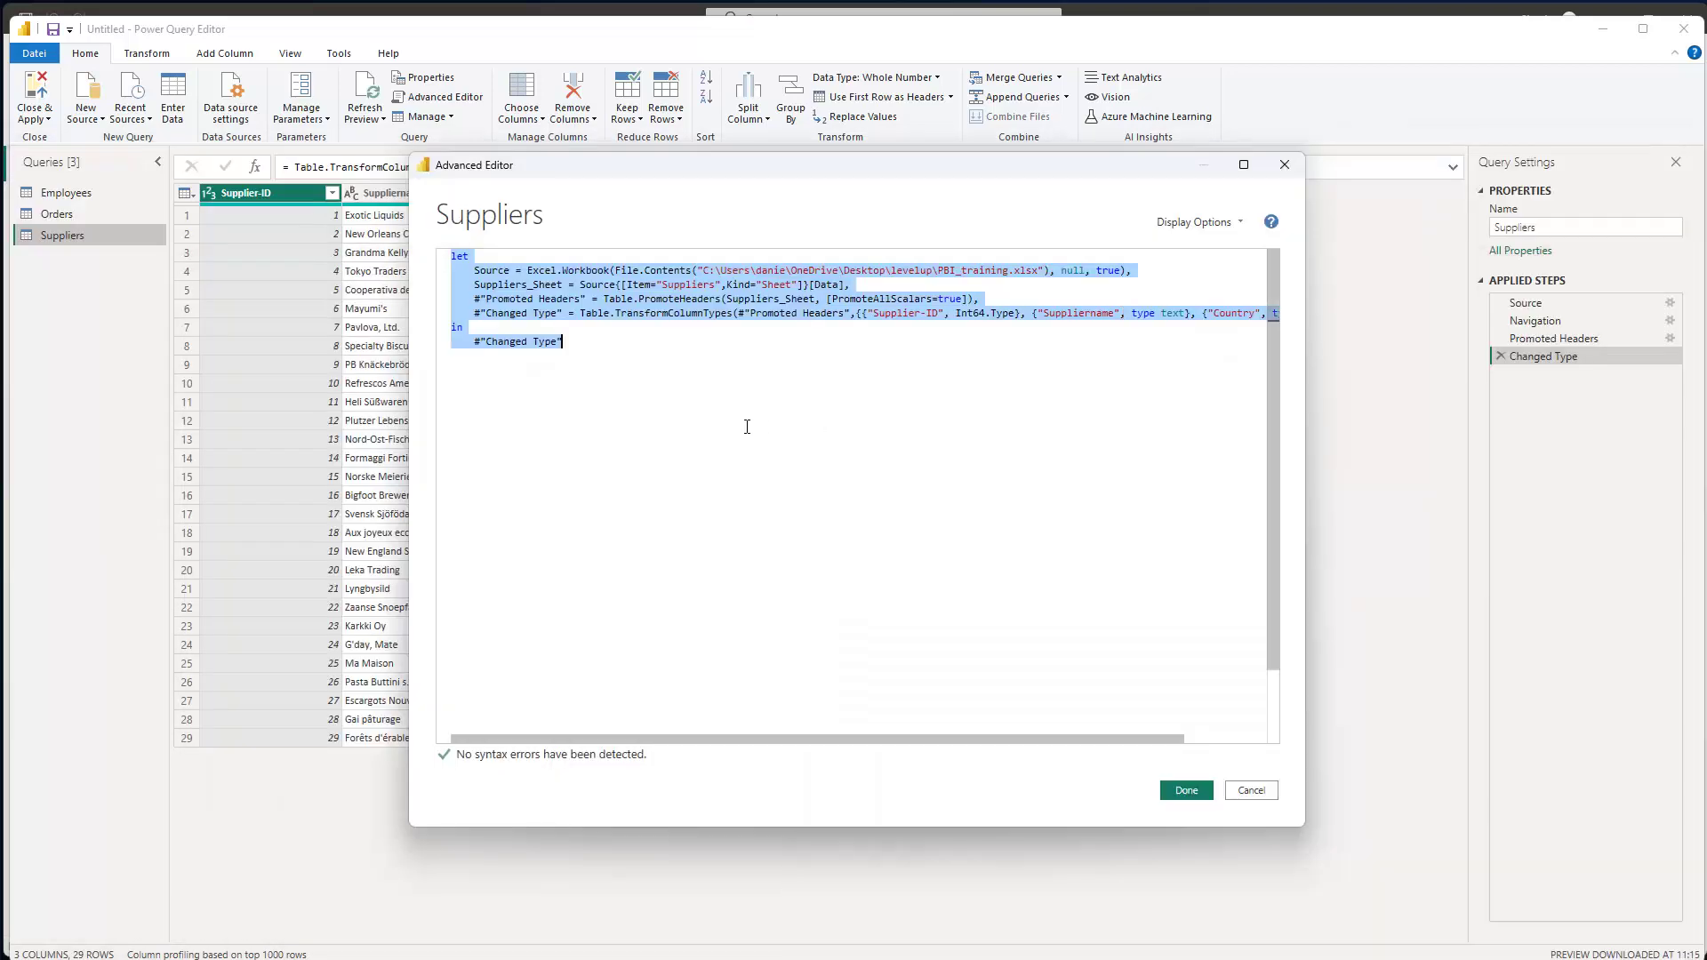
left_click(674, 336)
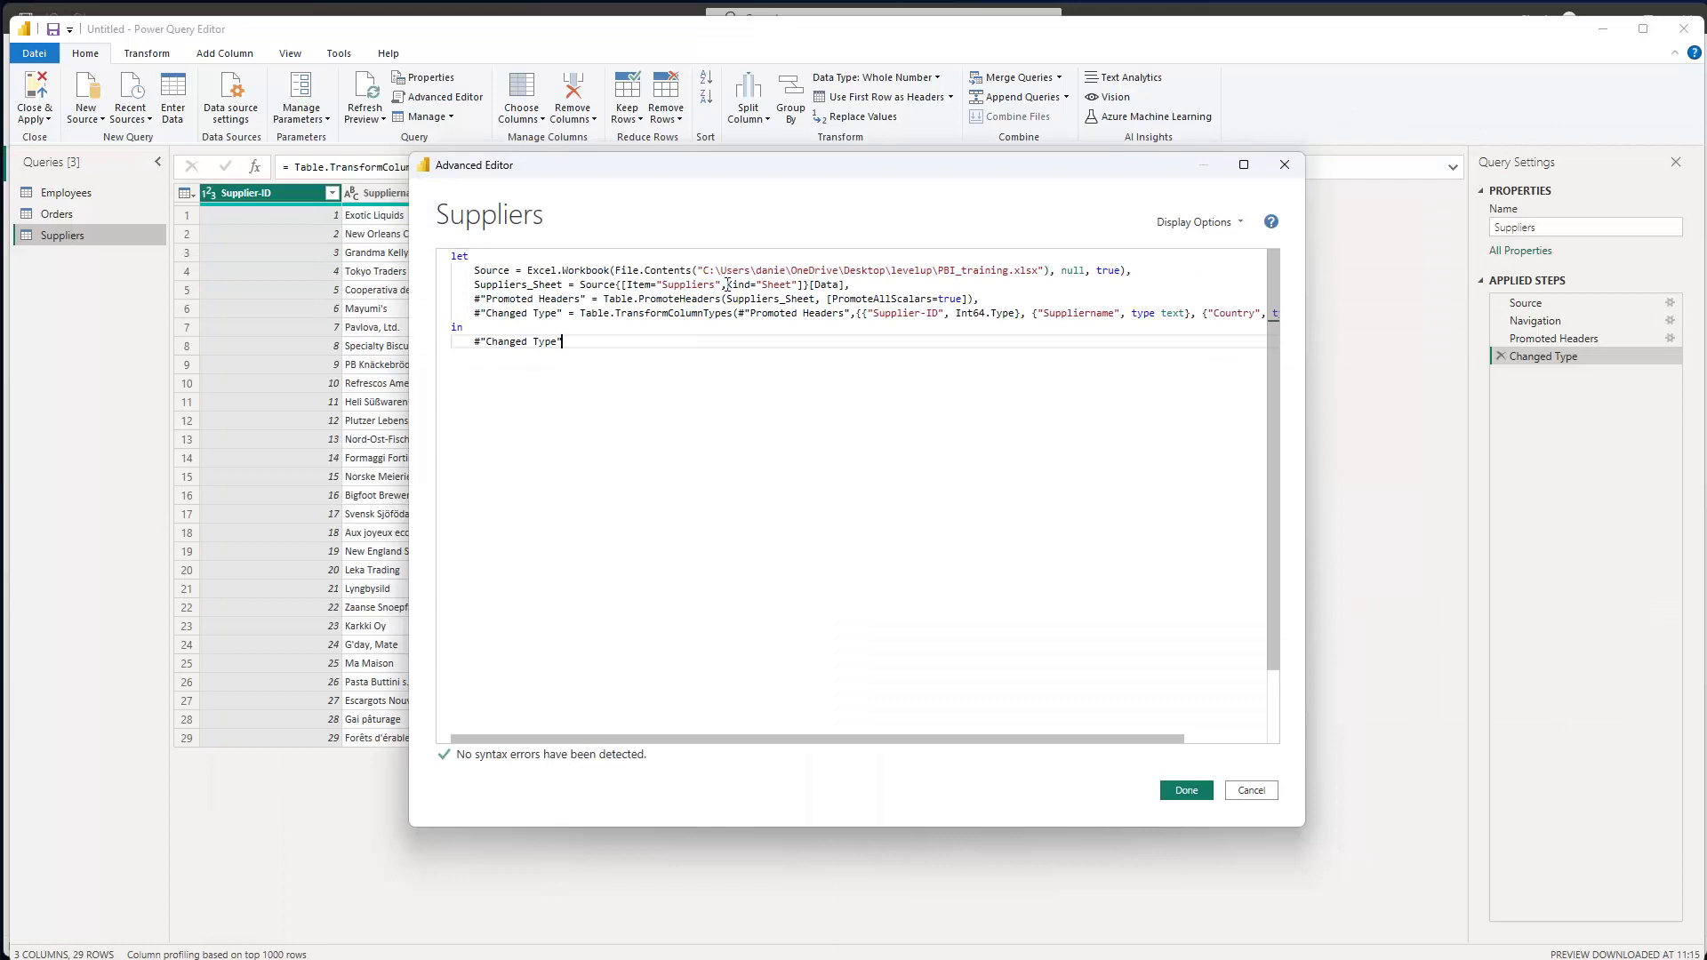
left_click_drag(727, 284, 629, 285)
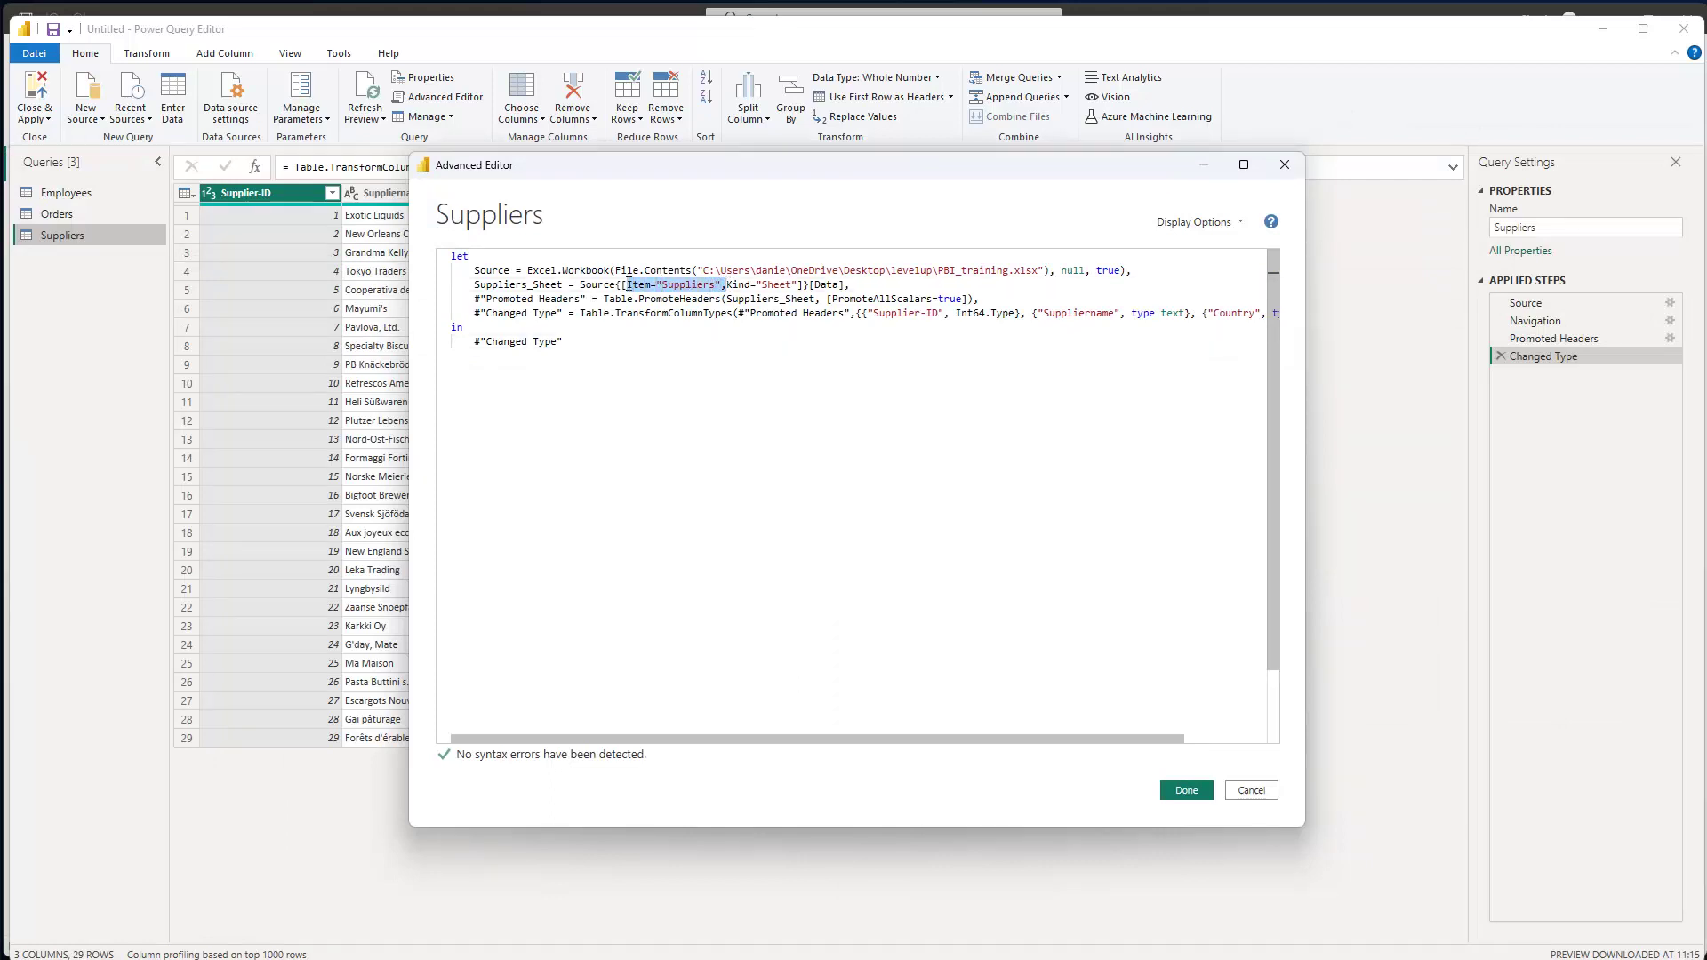
key("Delete")
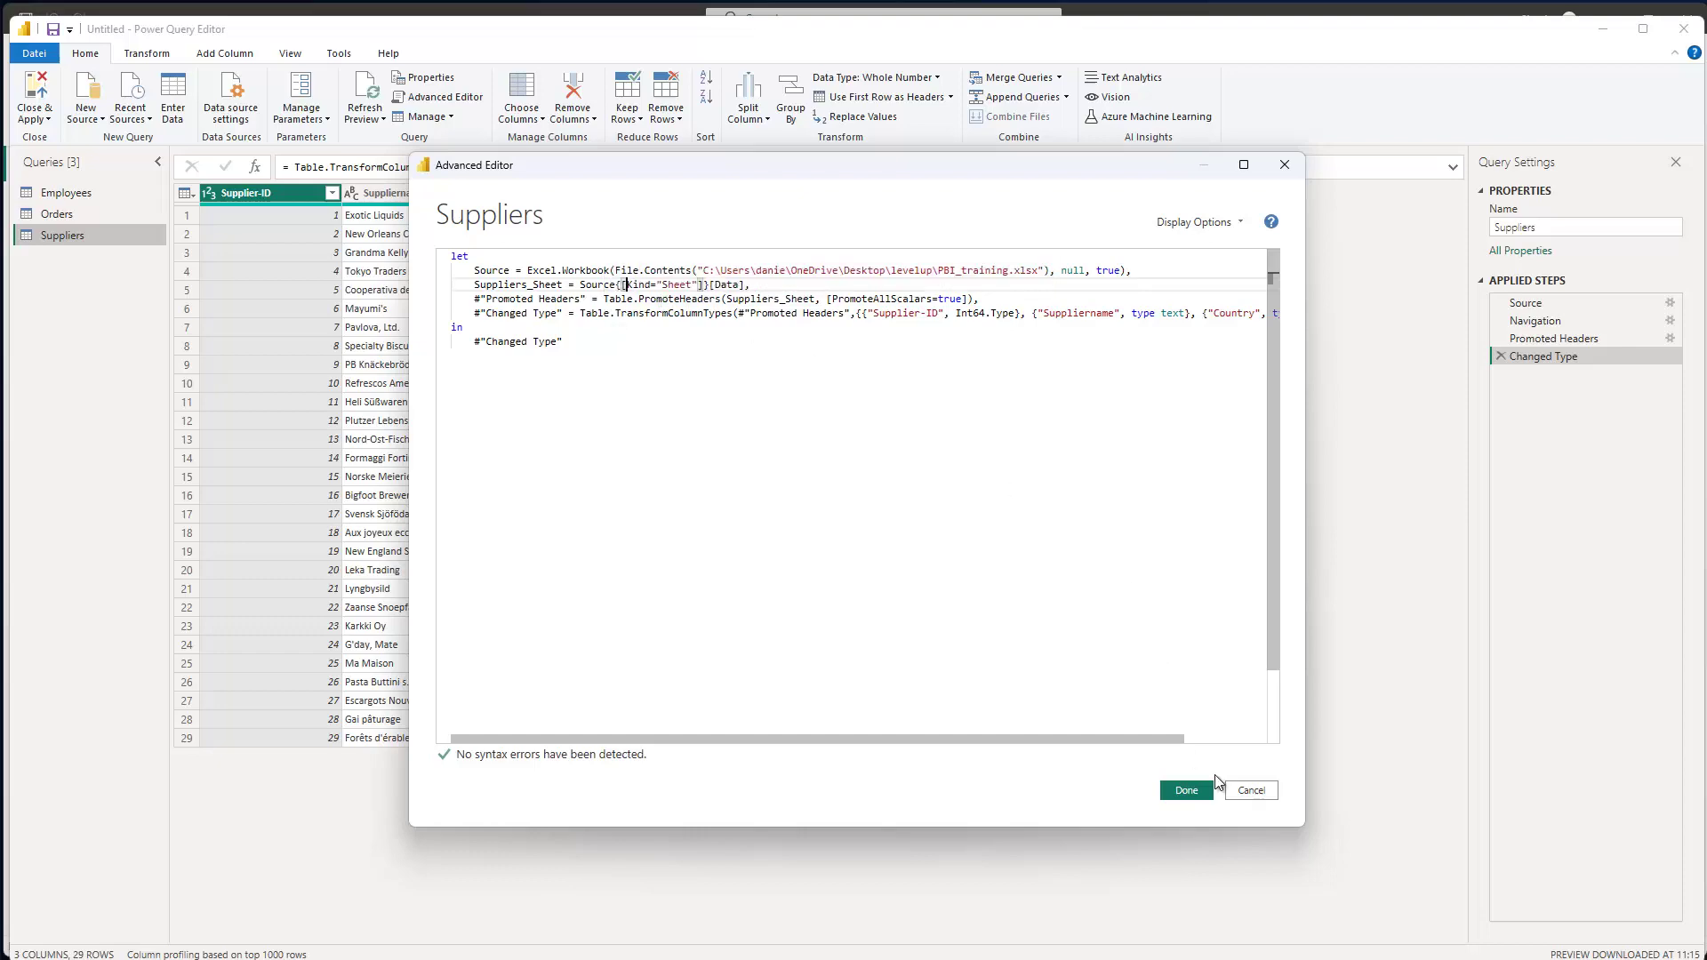
left_click(1188, 791)
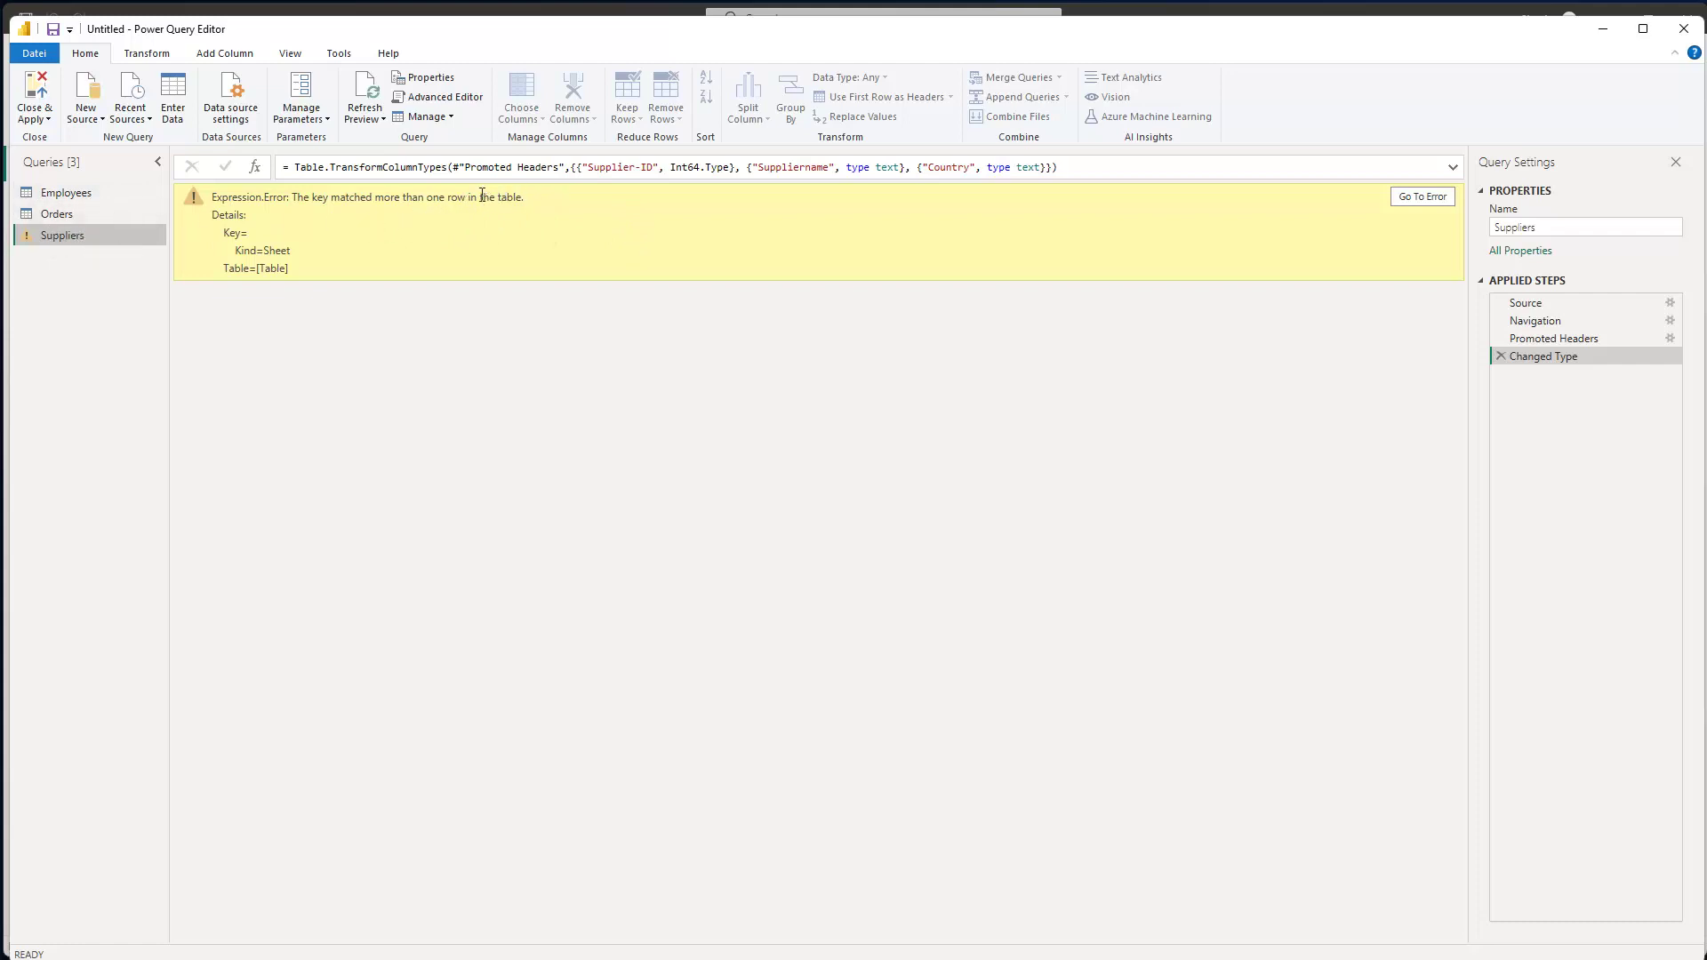
Re-insert Item="Suppliers", before Kind="Sheet" in the Suppliers_Sheet line and apply it.
left_click(442, 98)
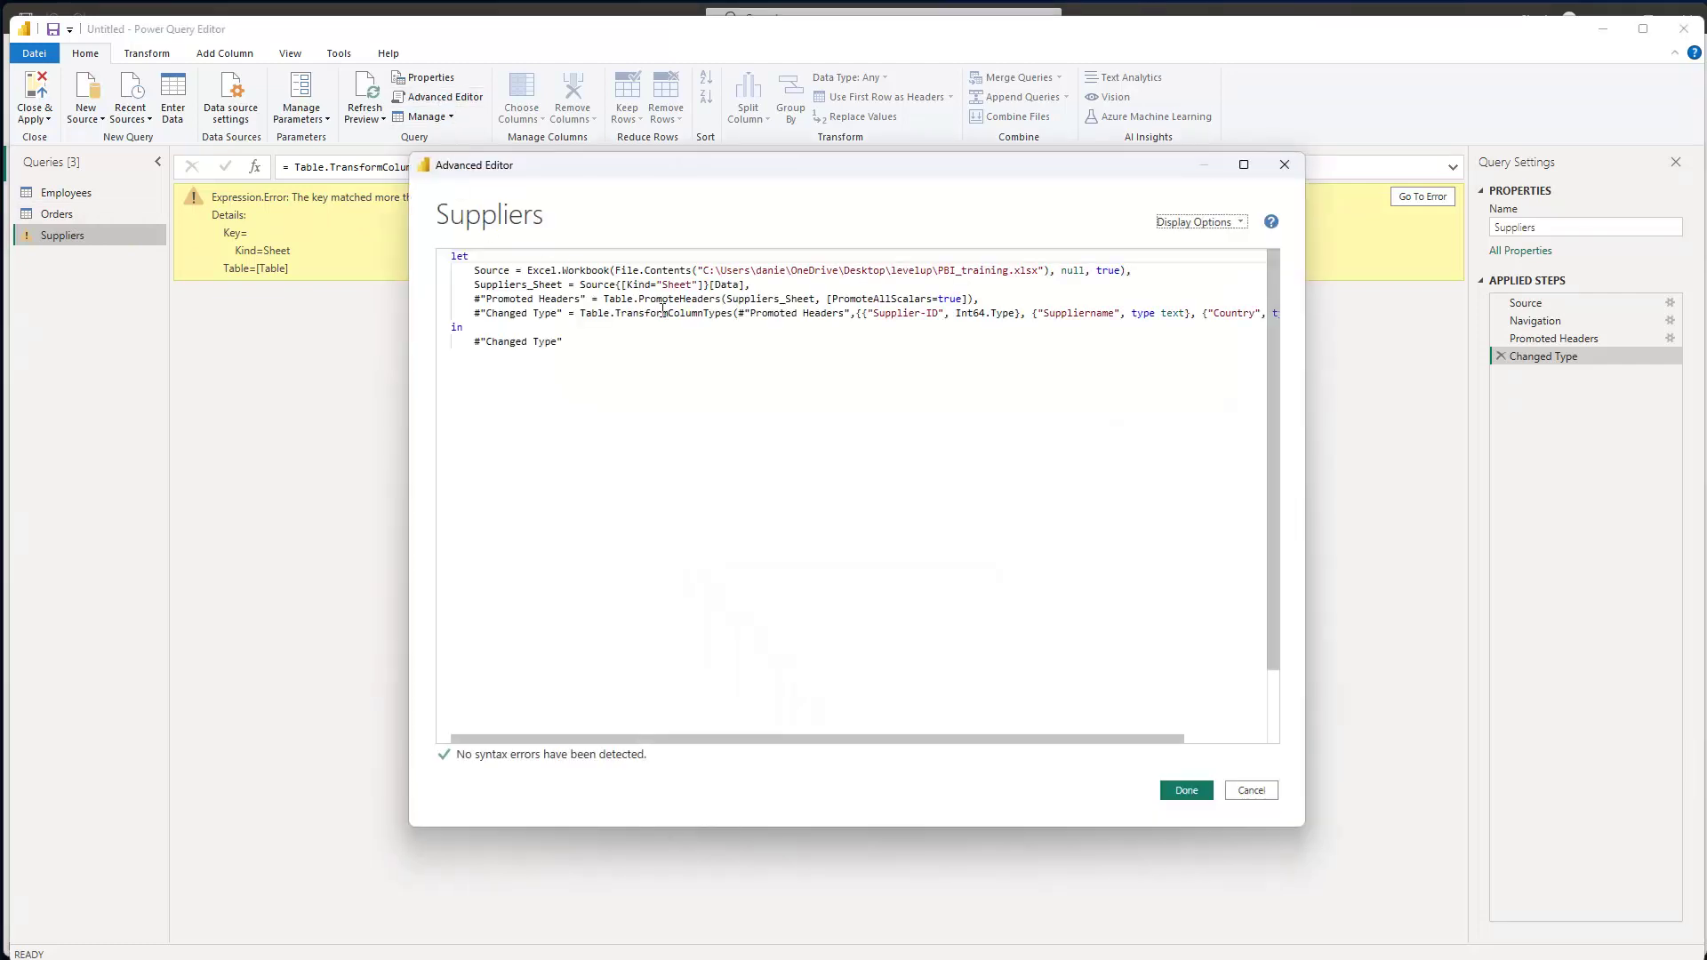
left_click(625, 283)
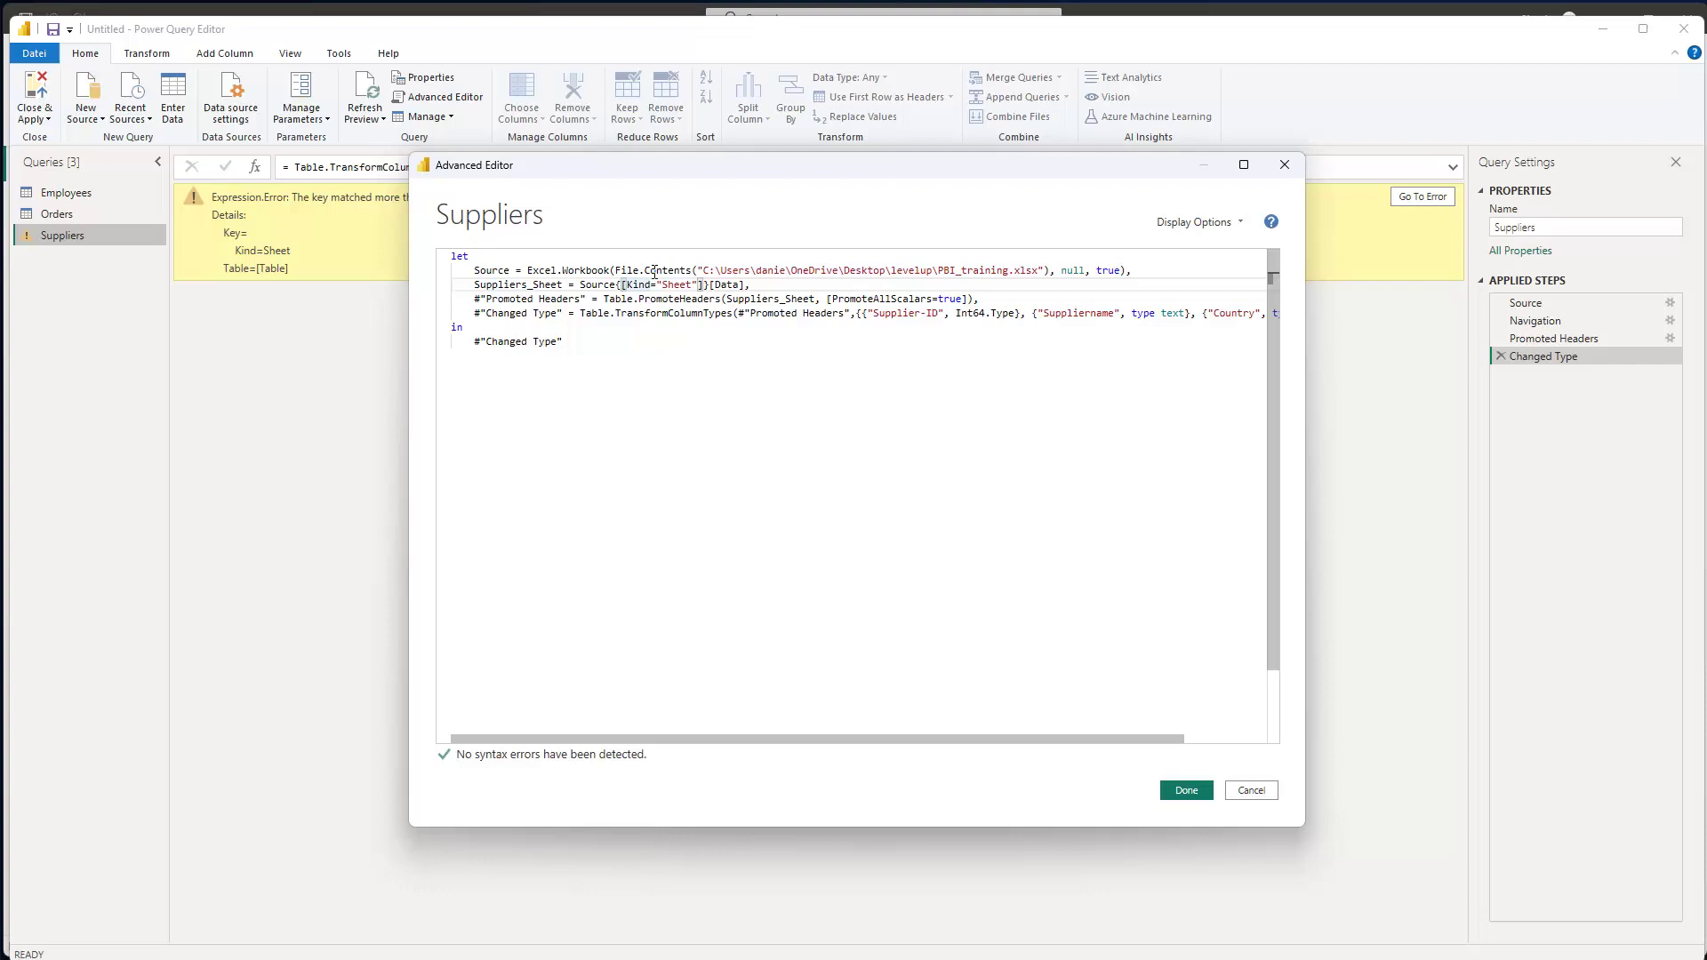
type("Item=\"Suppliers\",")
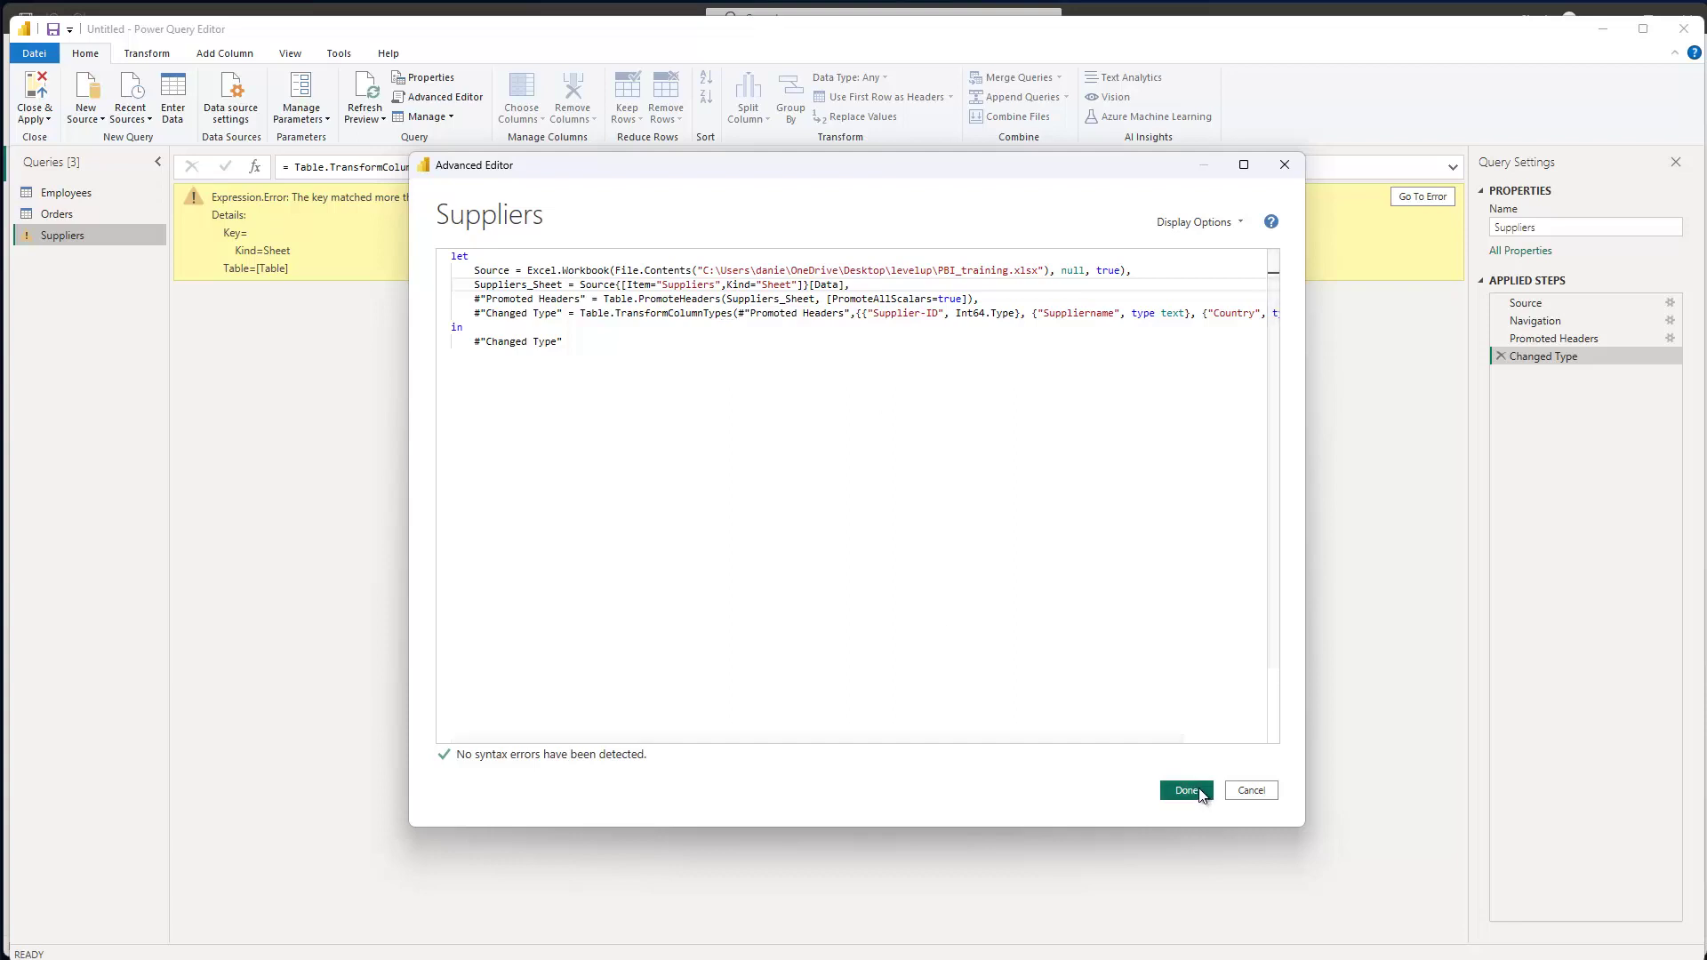
left_click(1187, 791)
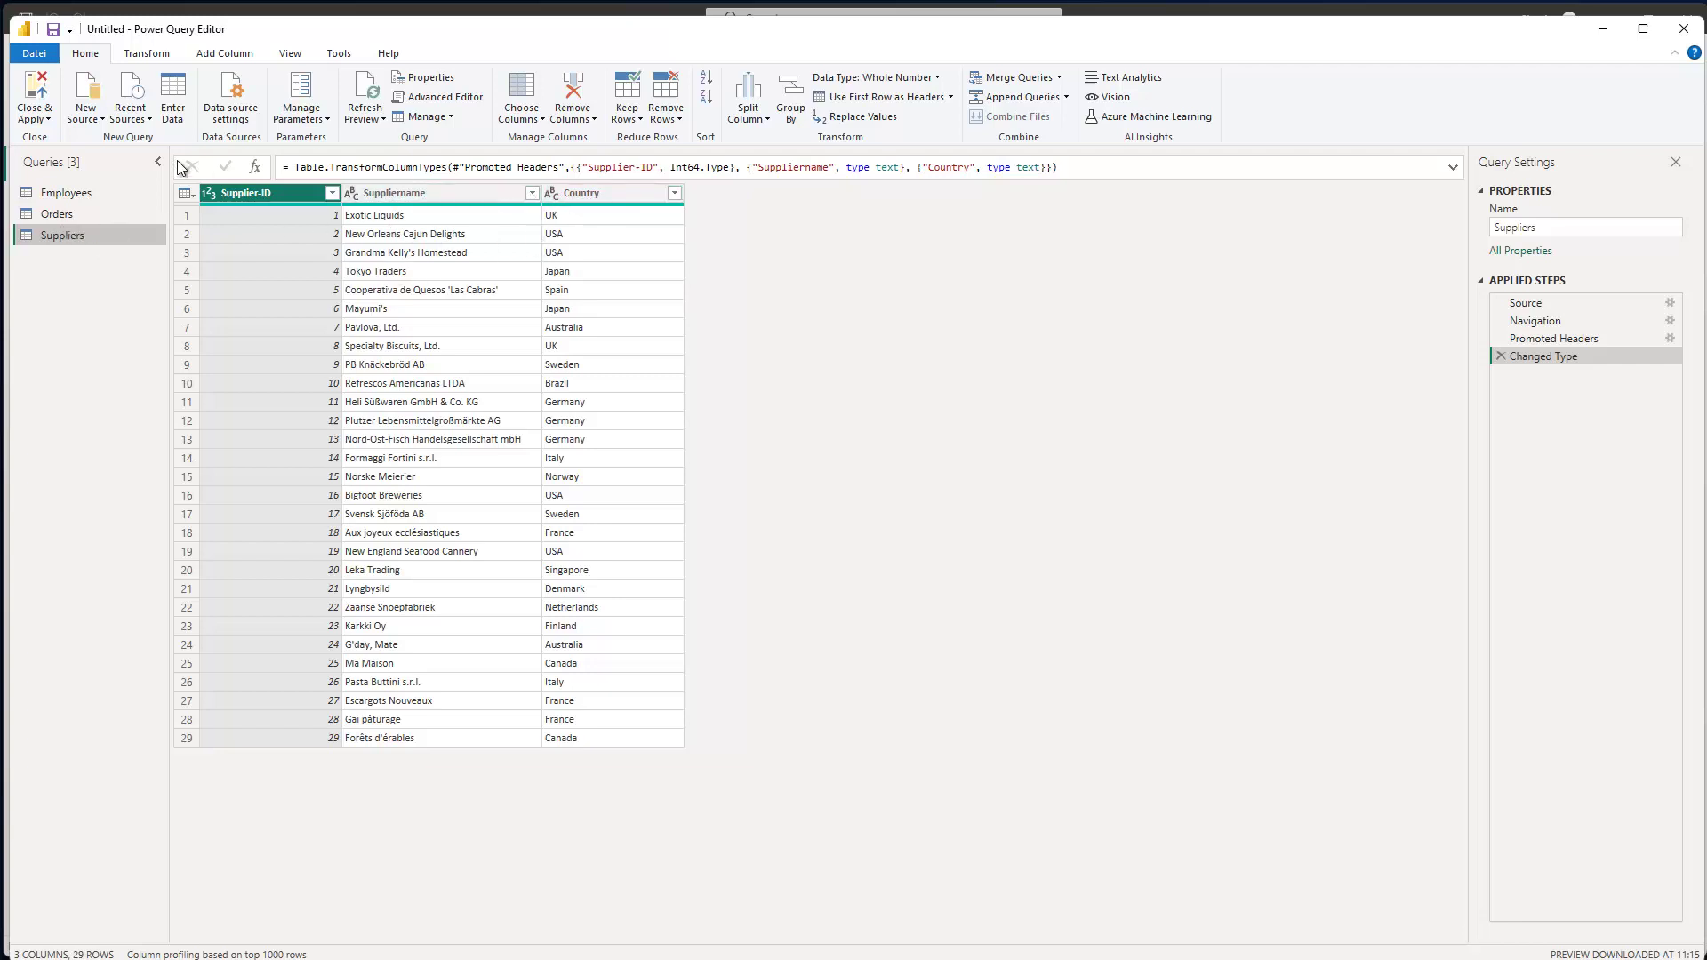
Load the queries and arrange the model diagram with Suppliers top right and Orders lower, between Employees and Suppliers.
left_click(38, 89)
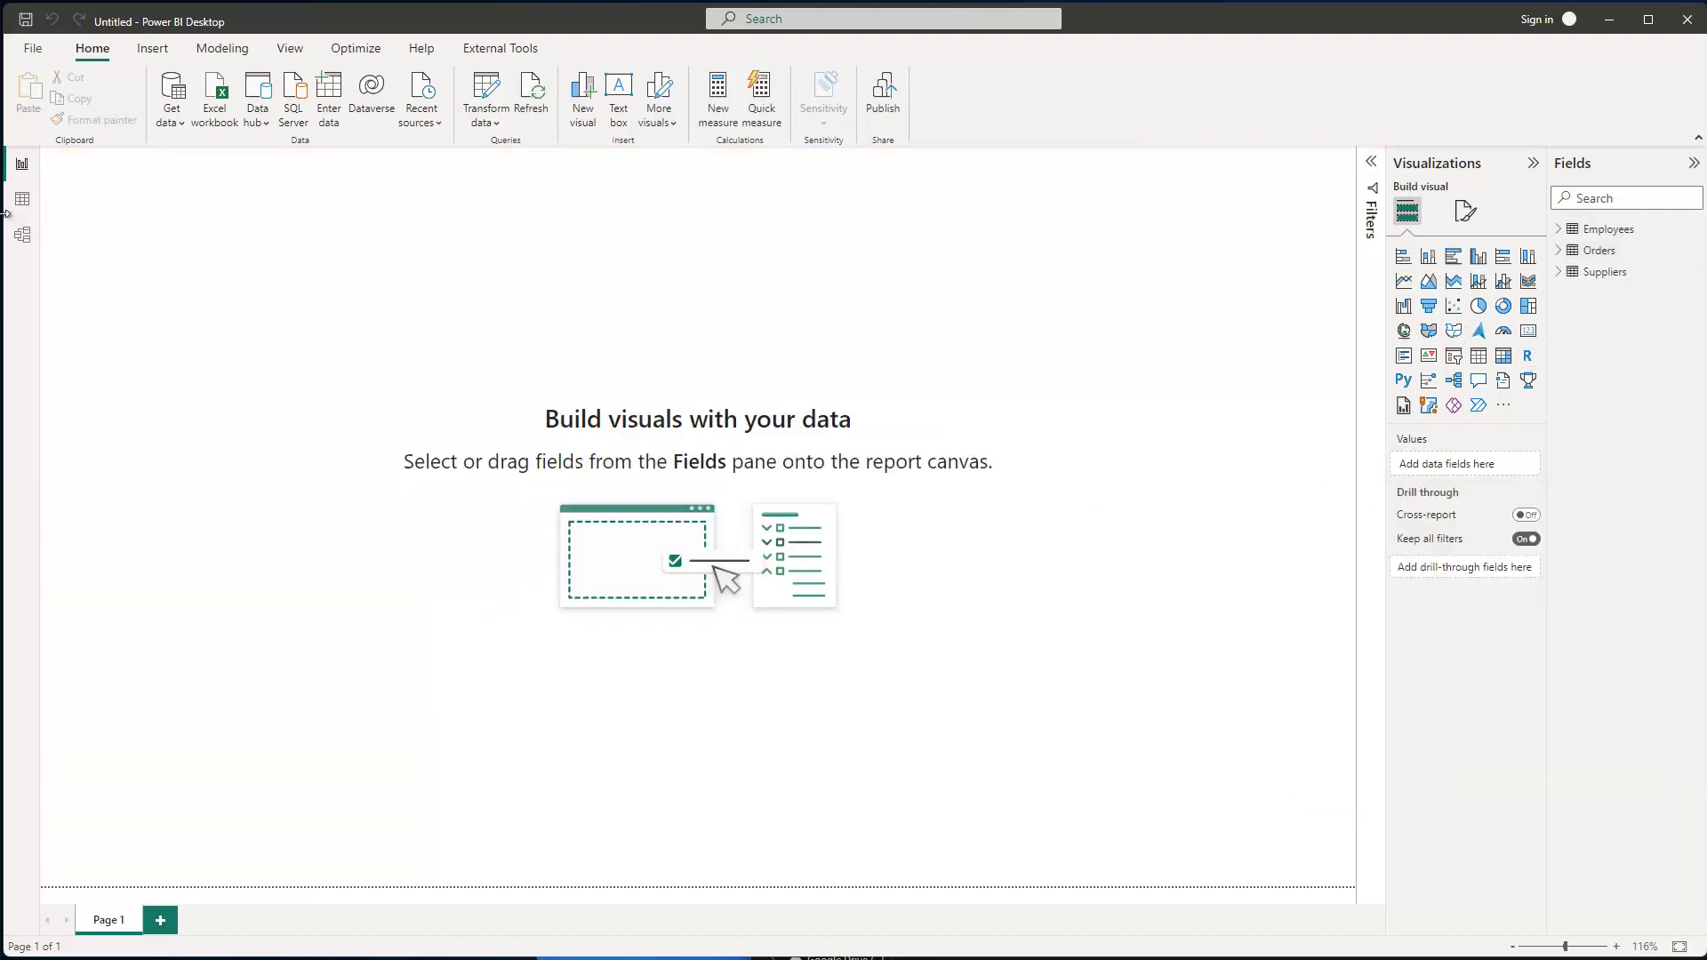
left_click(22, 235)
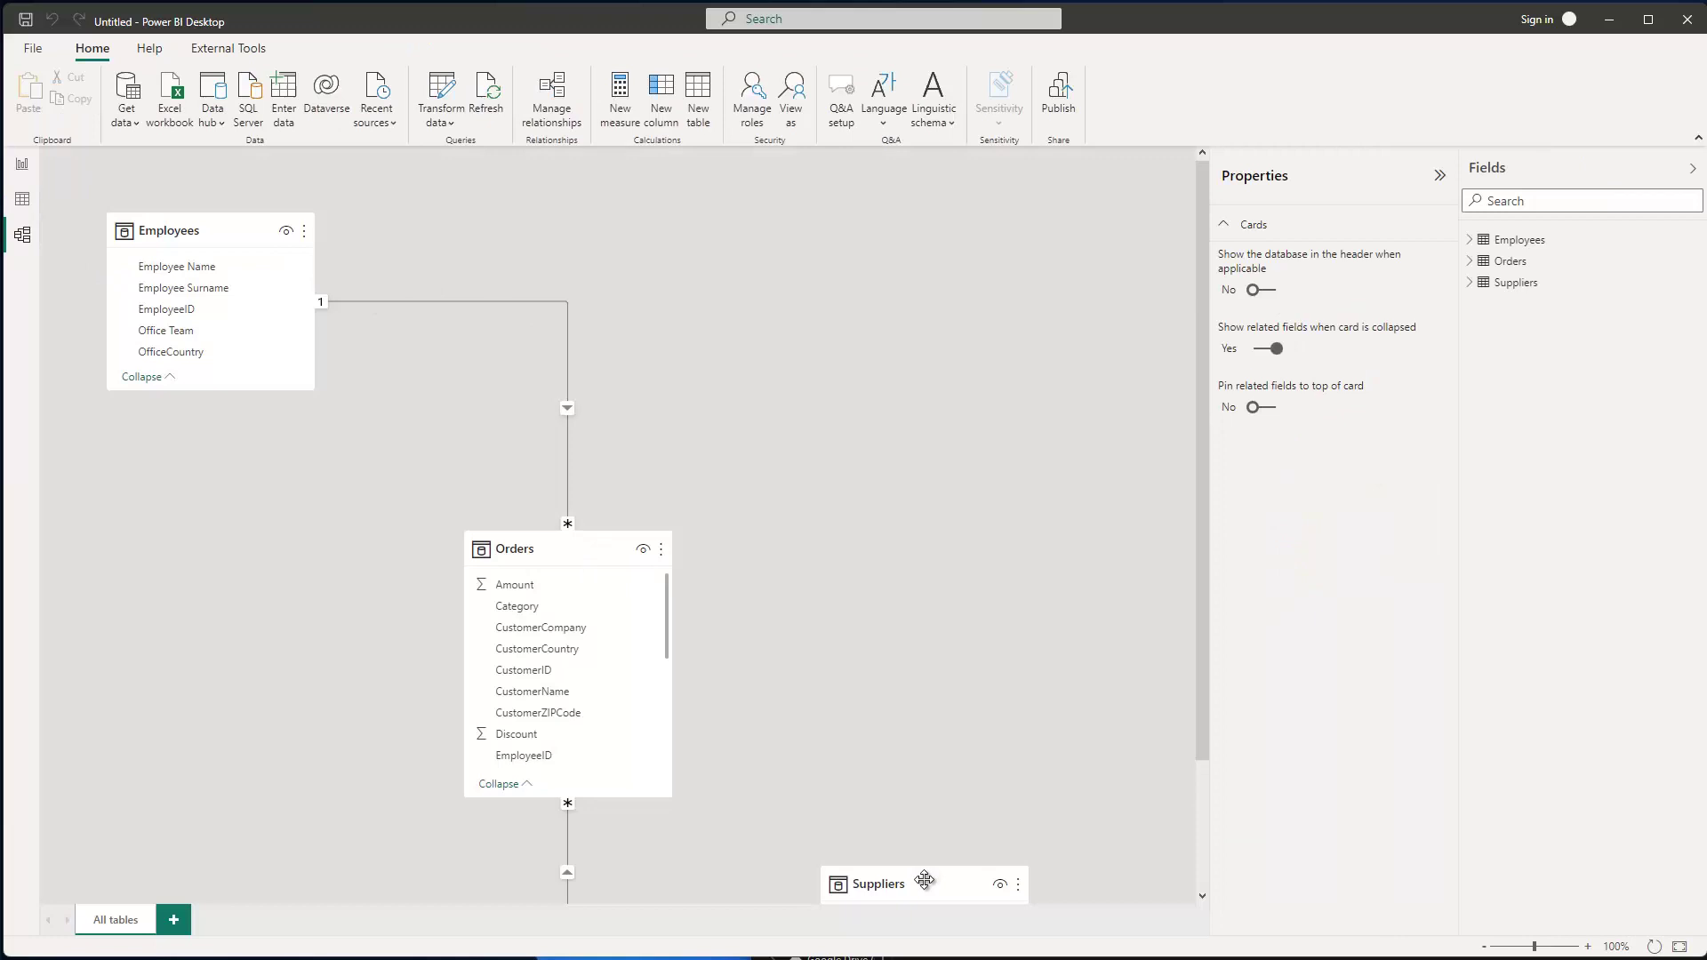
left_click_drag(925, 880, 946, 222)
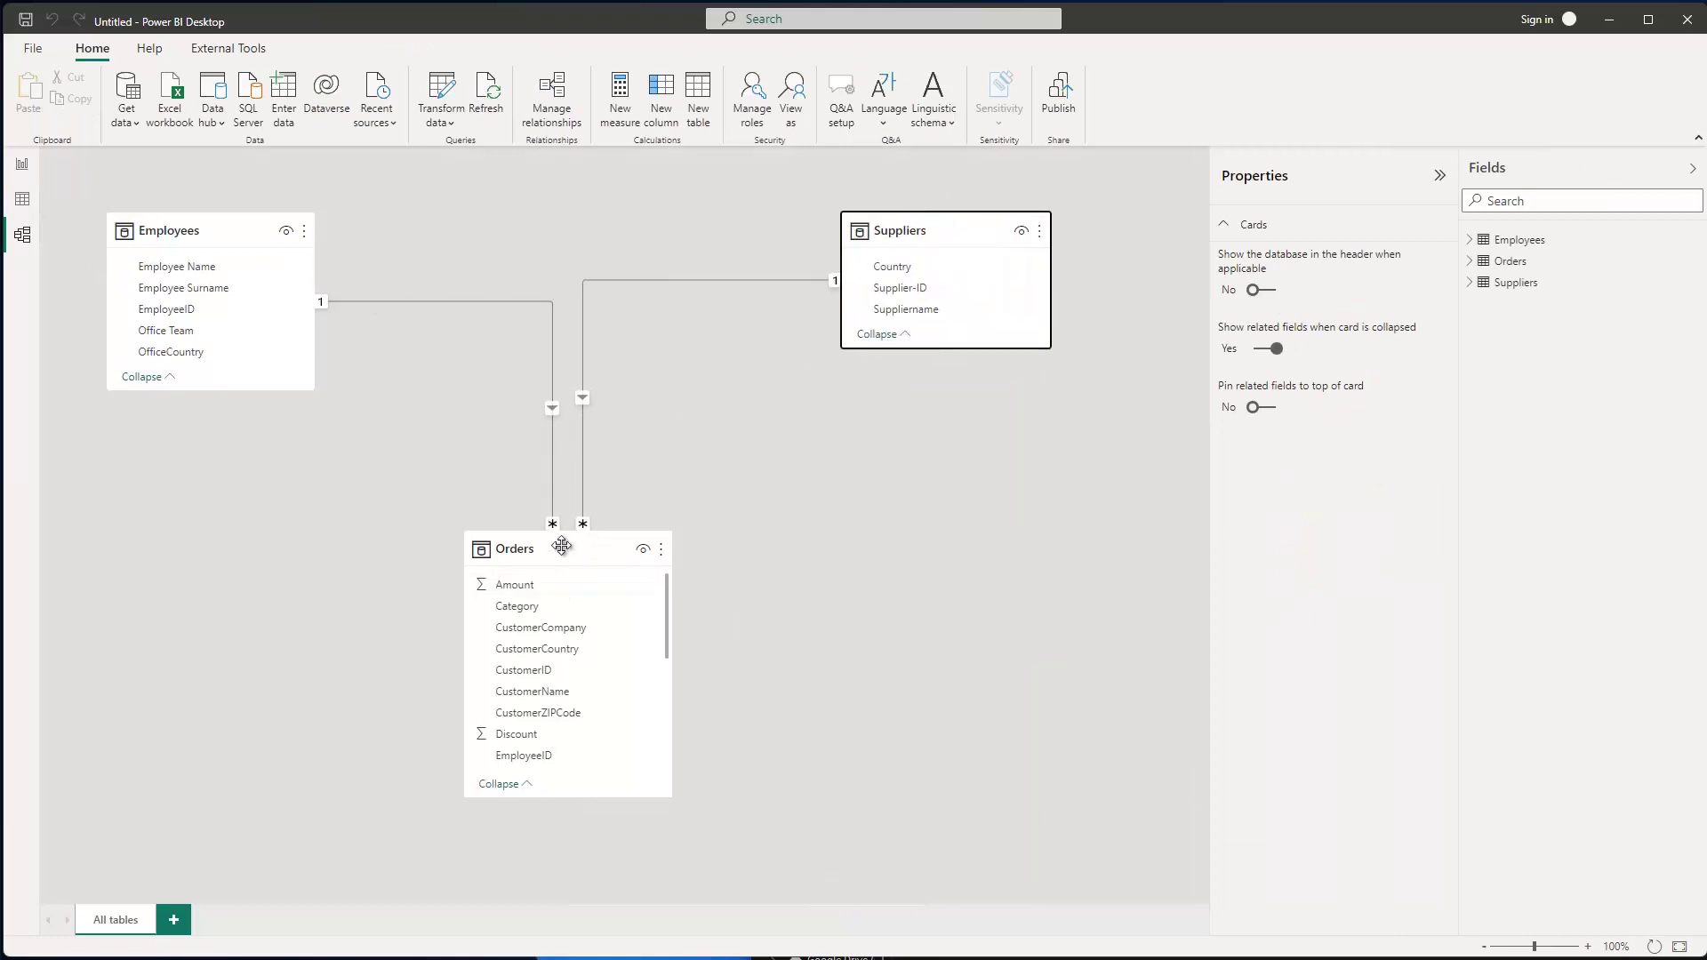
left_click_drag(562, 546, 590, 621)
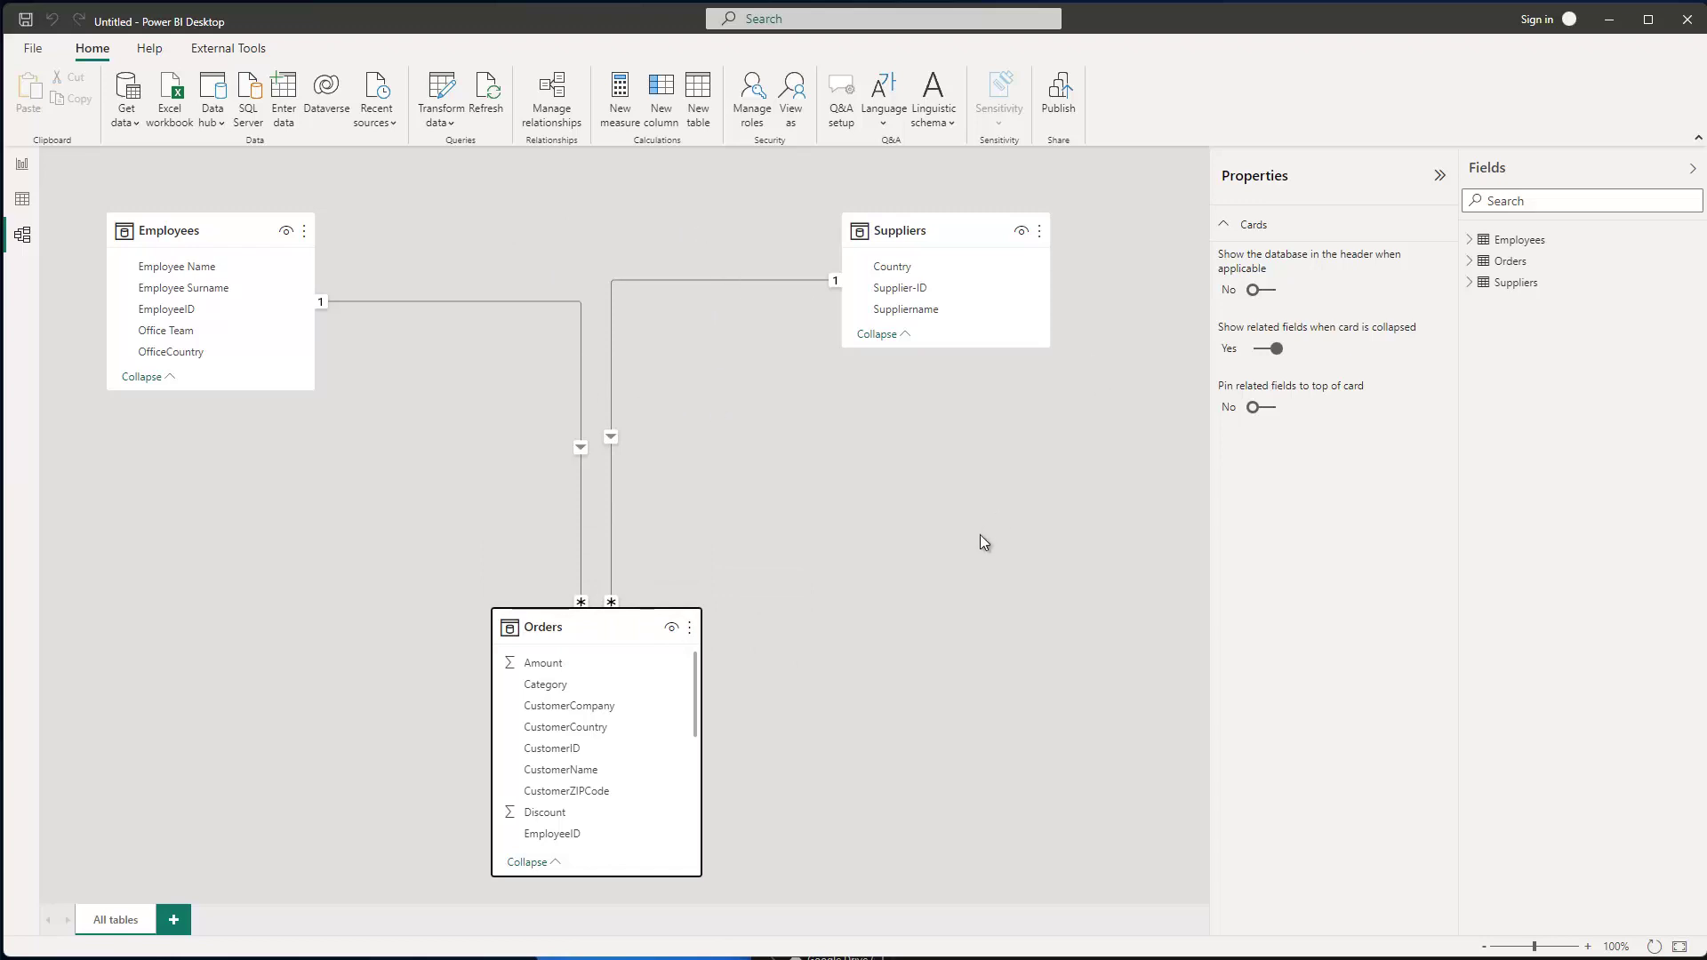
Build a column chart of Orders Sales by Employees Employee Name, then enlarge and reposition it.
left_click(22, 164)
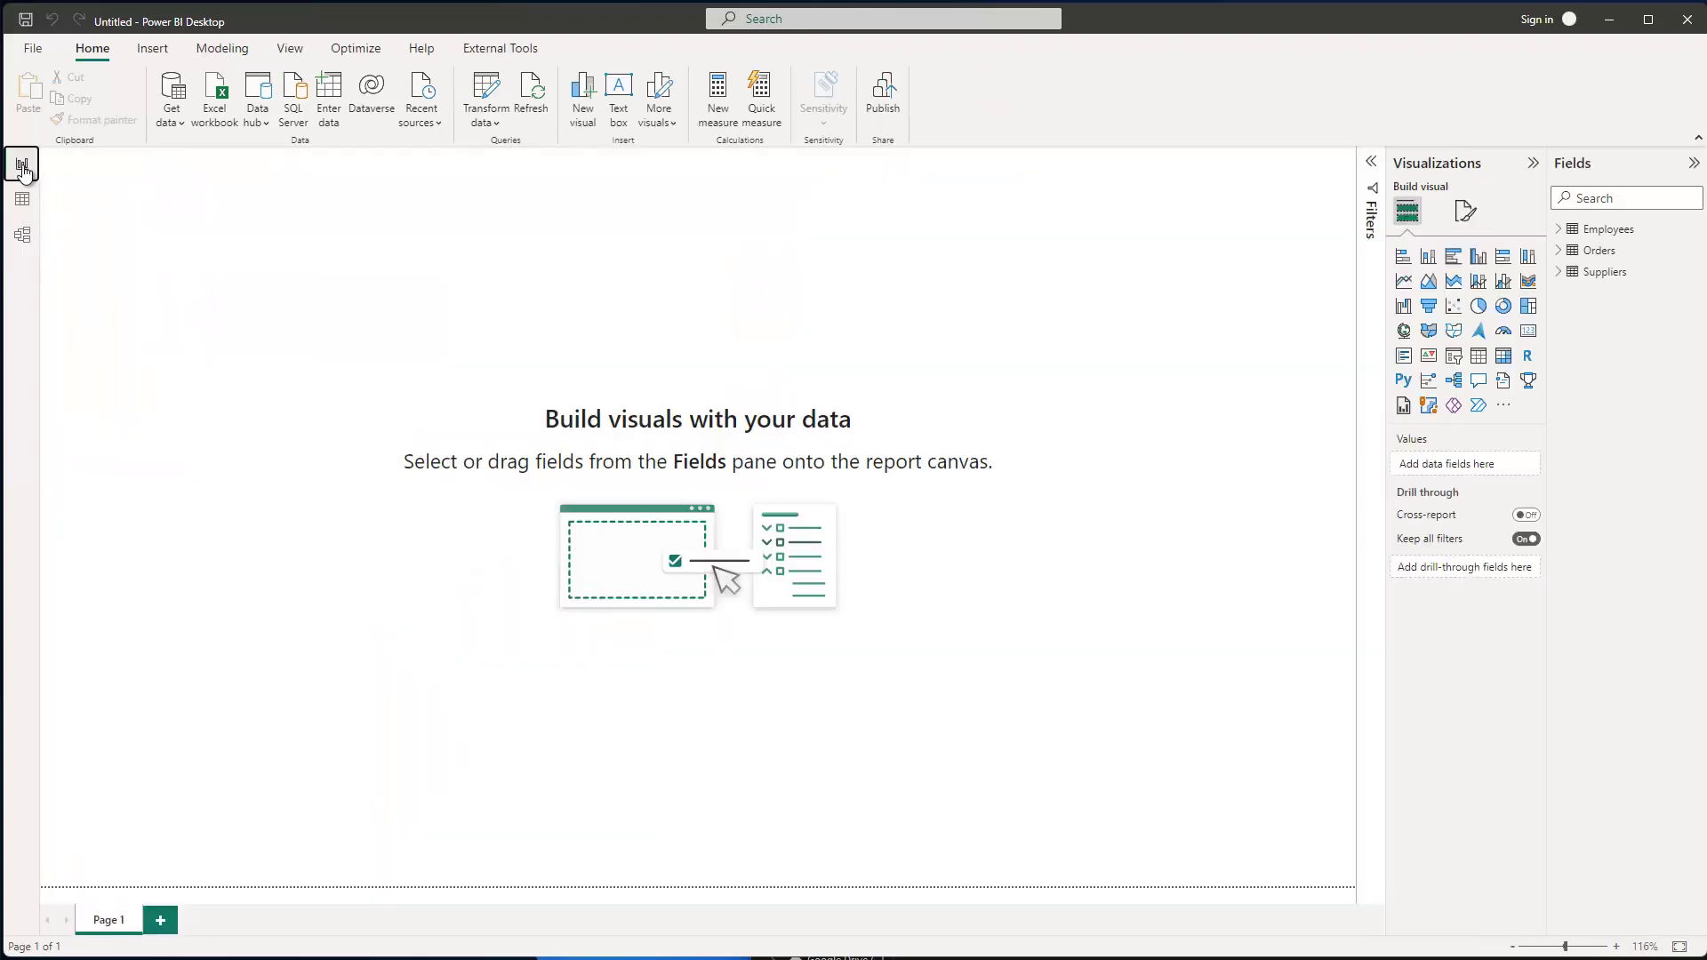
left_click(1557, 253)
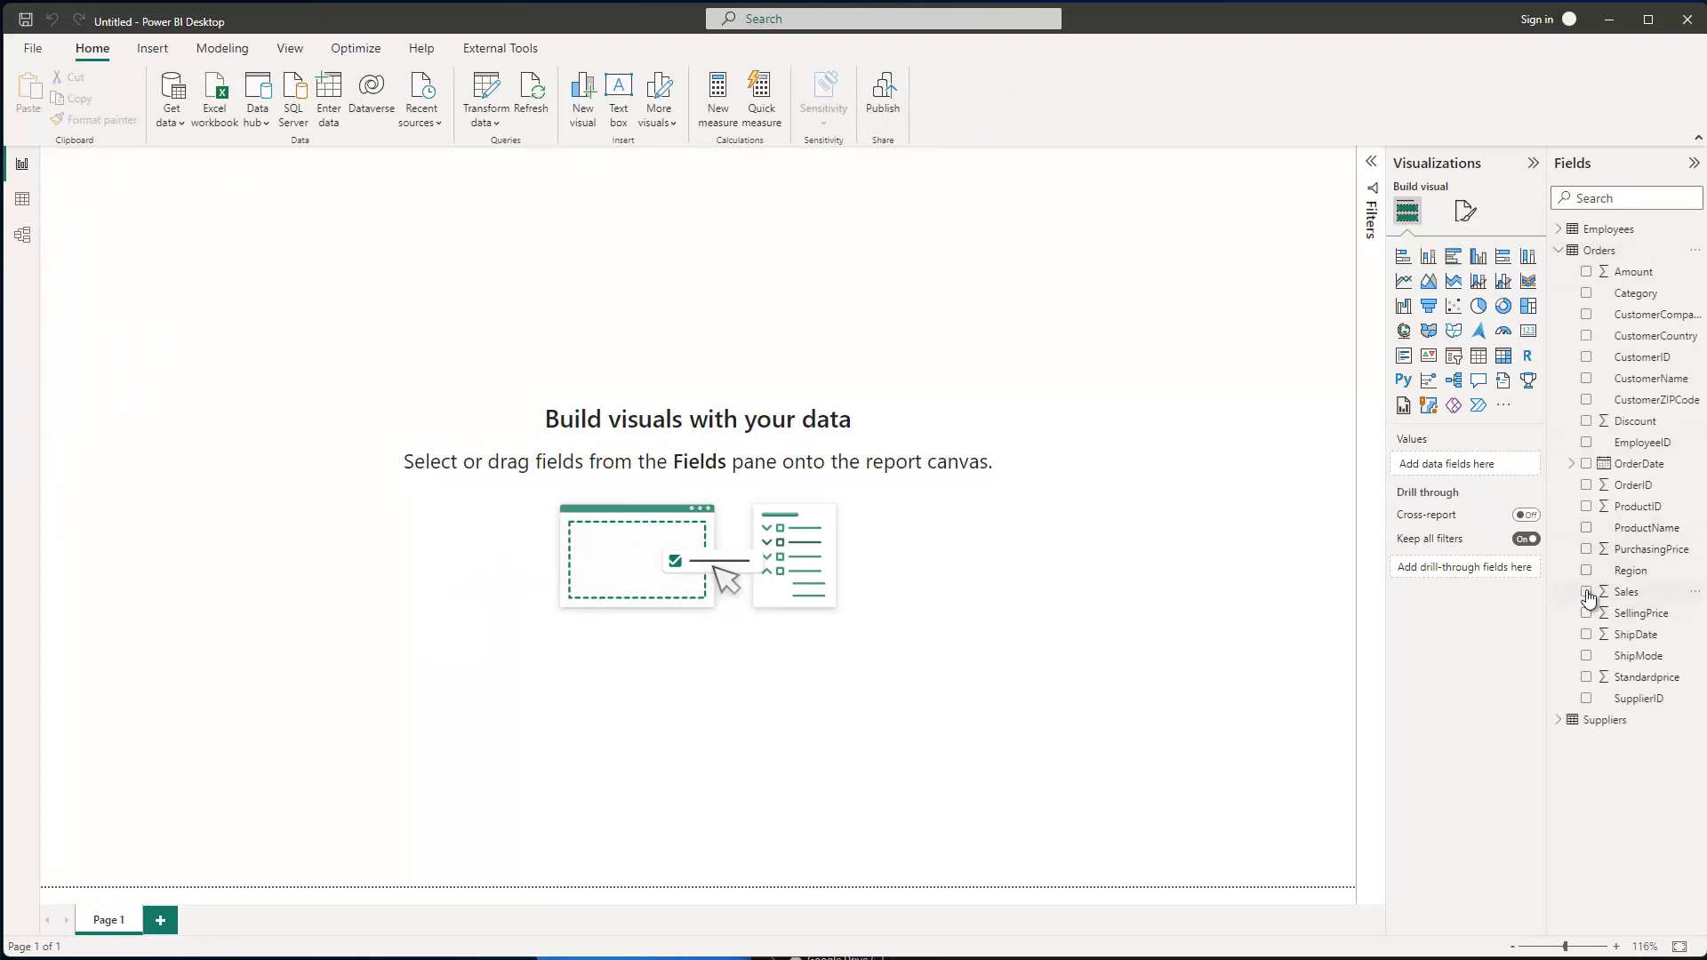
left_click_drag(1586, 592, 1013, 337)
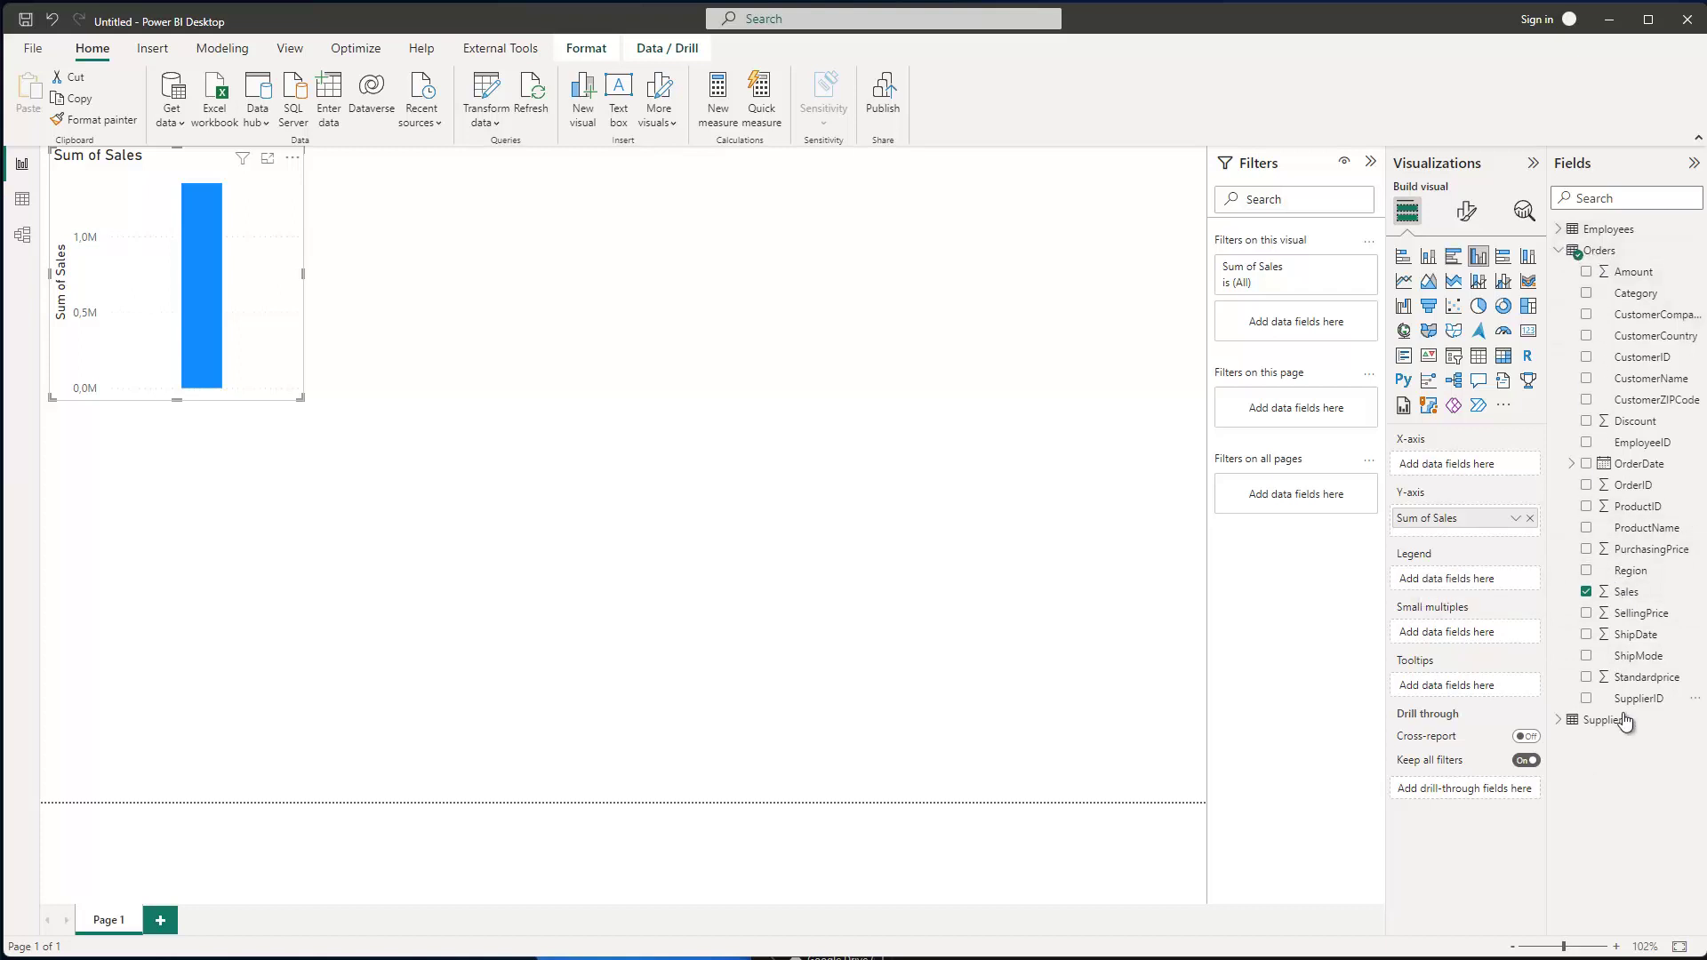
left_click(1558, 720)
left_click(1557, 230)
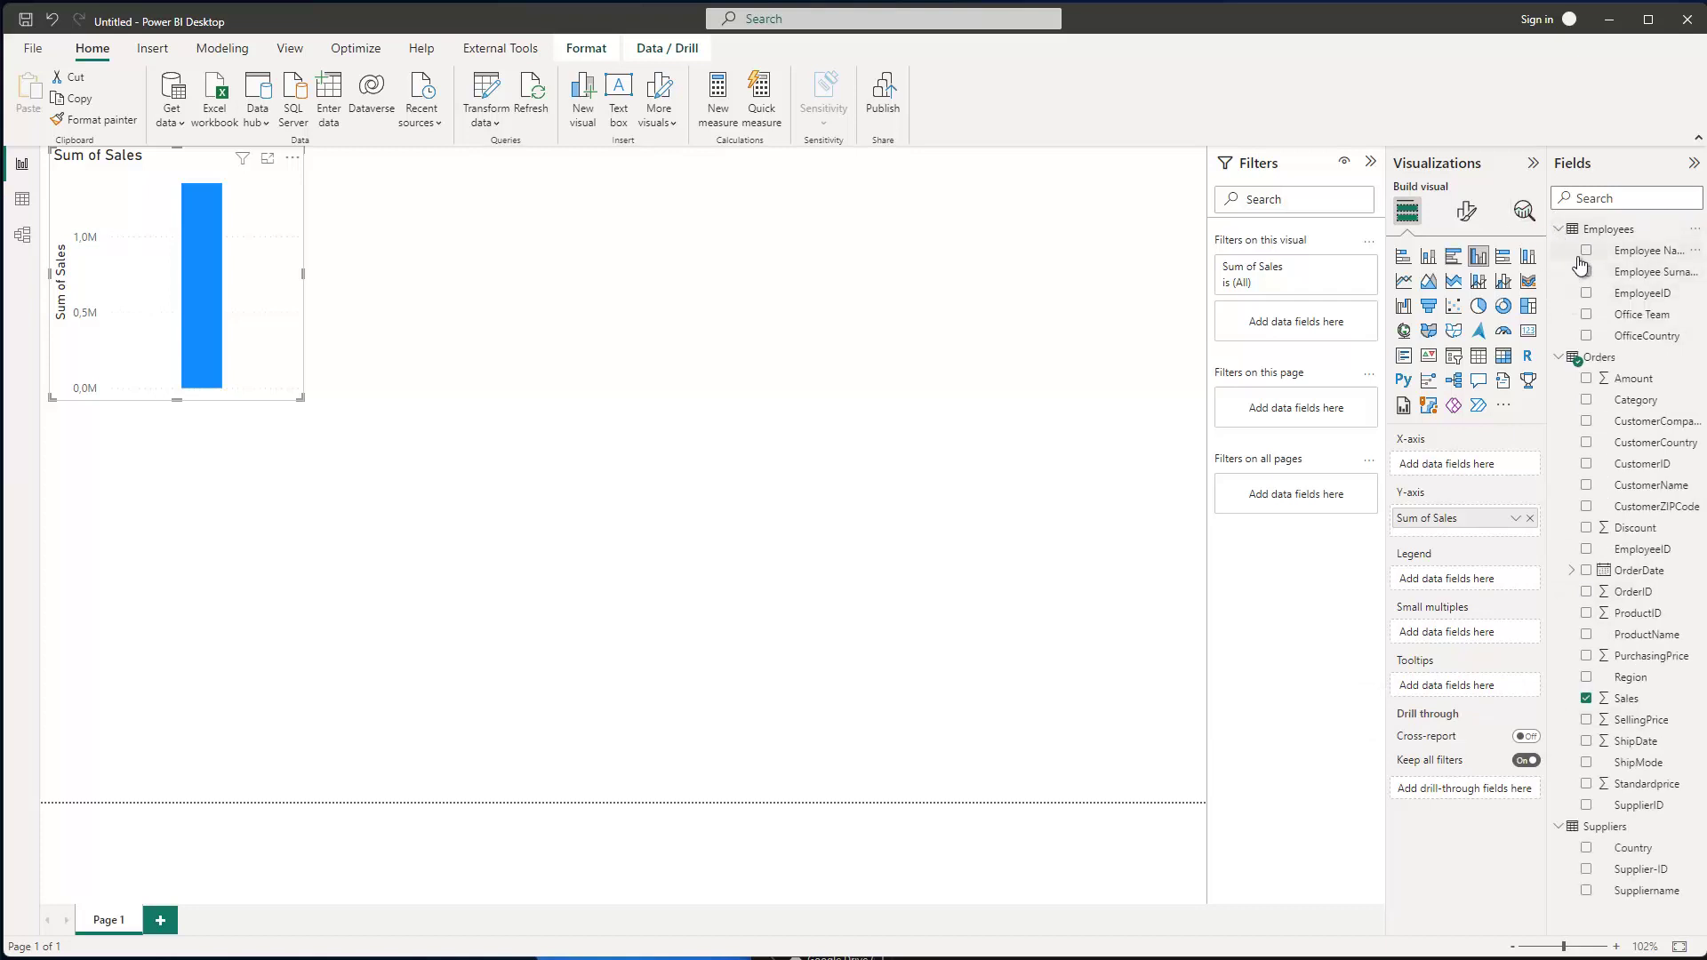
left_click(1585, 251)
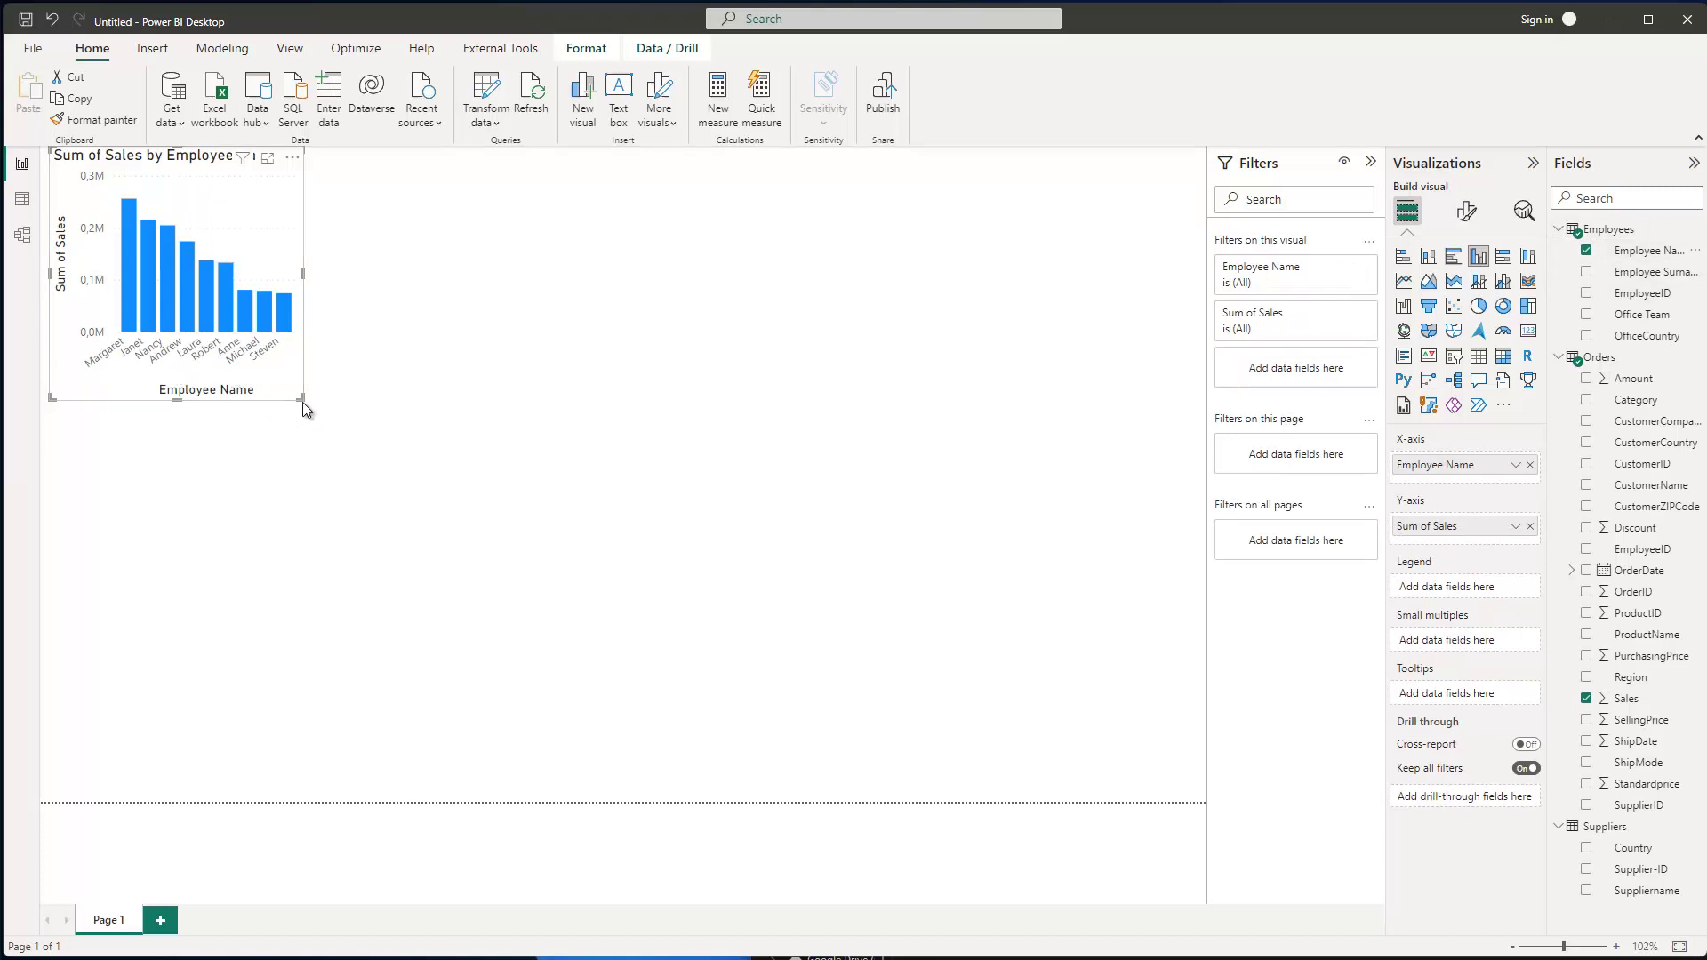
left_click_drag(387, 423, 774, 591)
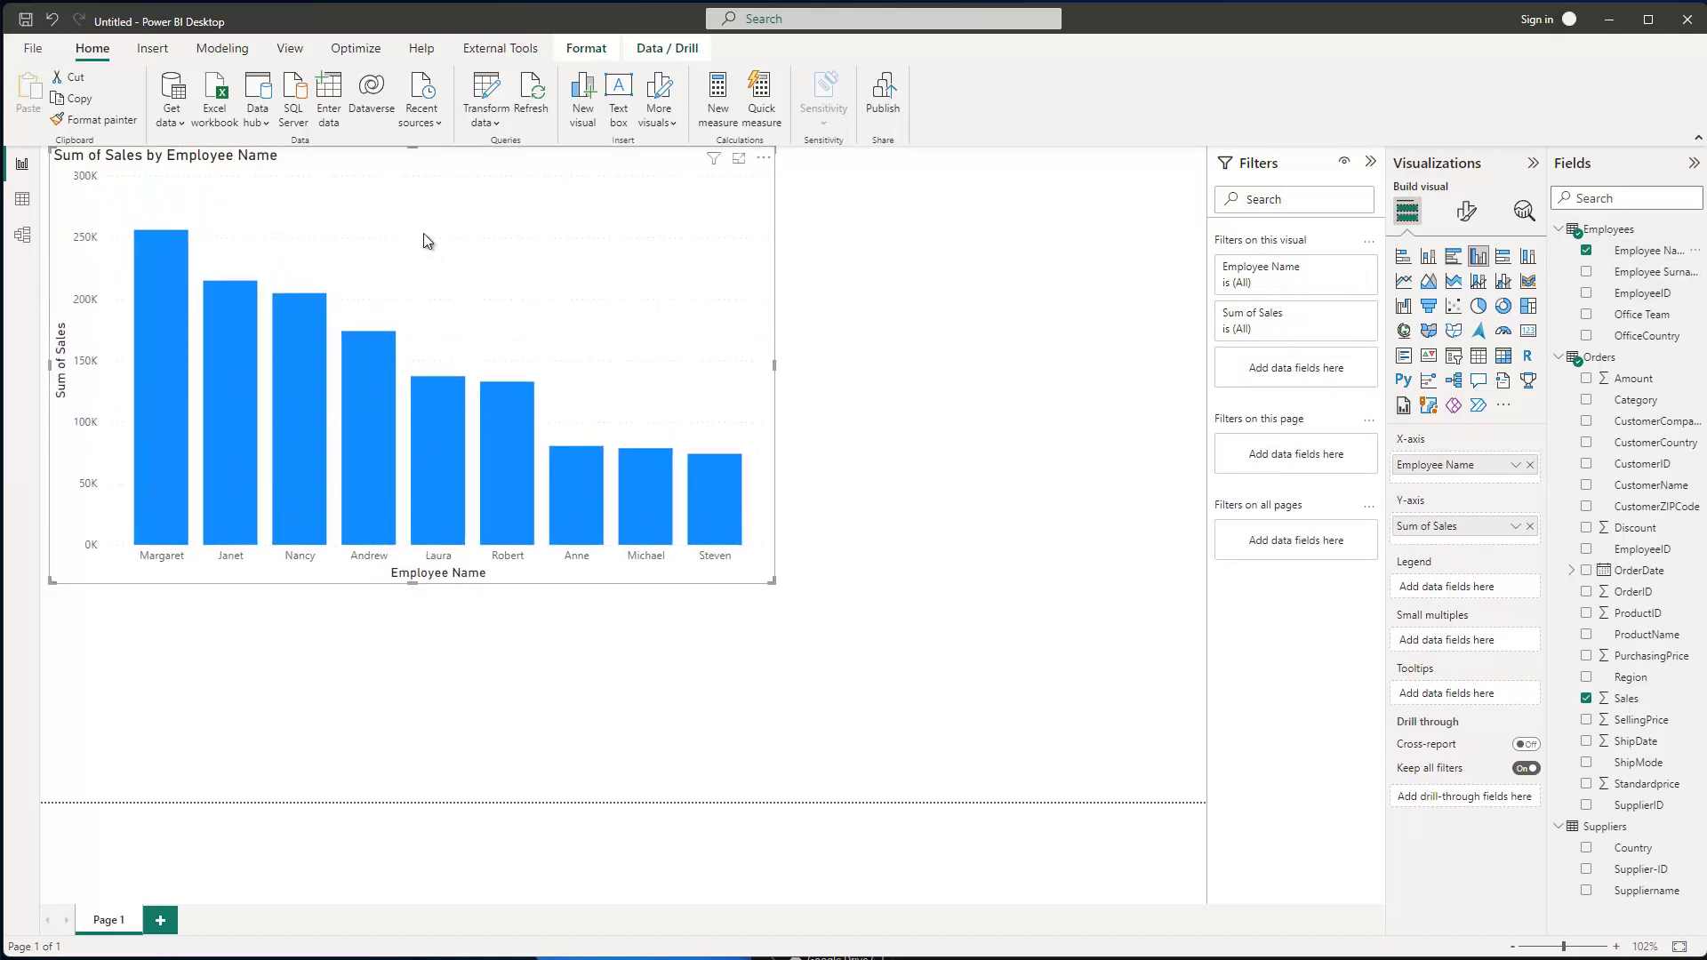
left_click_drag(423, 240, 558, 356)
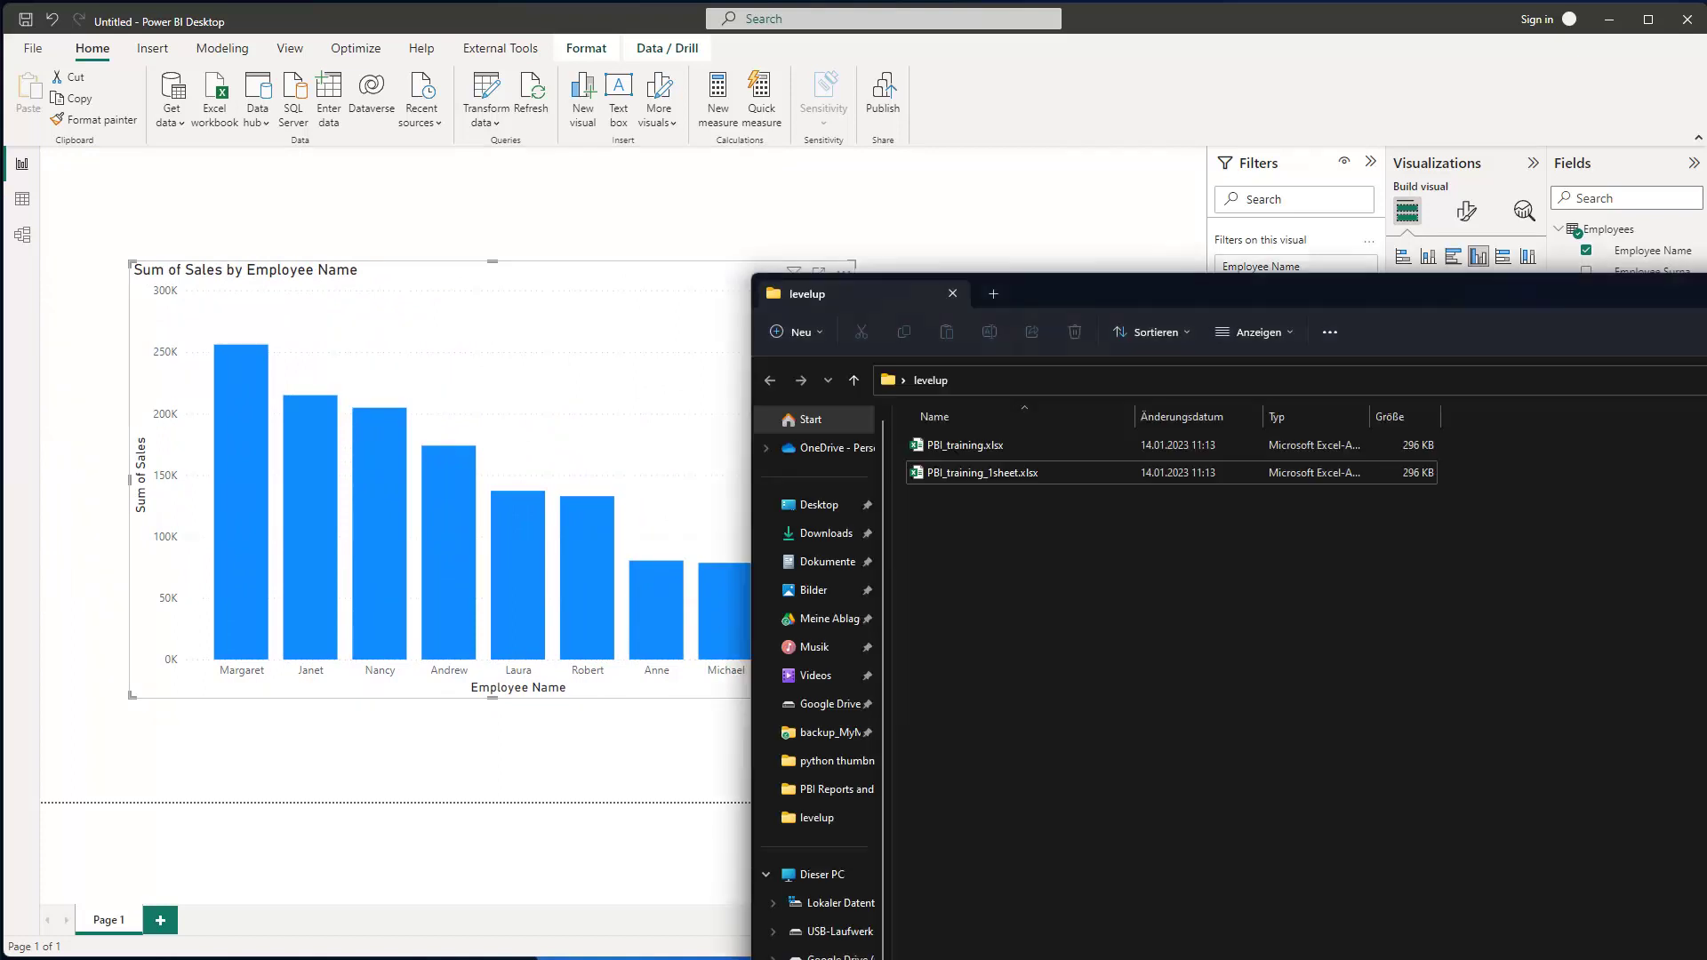
Preview PBI_training_1sheet.xlsx in Excel from the levelup folder, then close it.
key("alt+Tab")
left_click(968, 478)
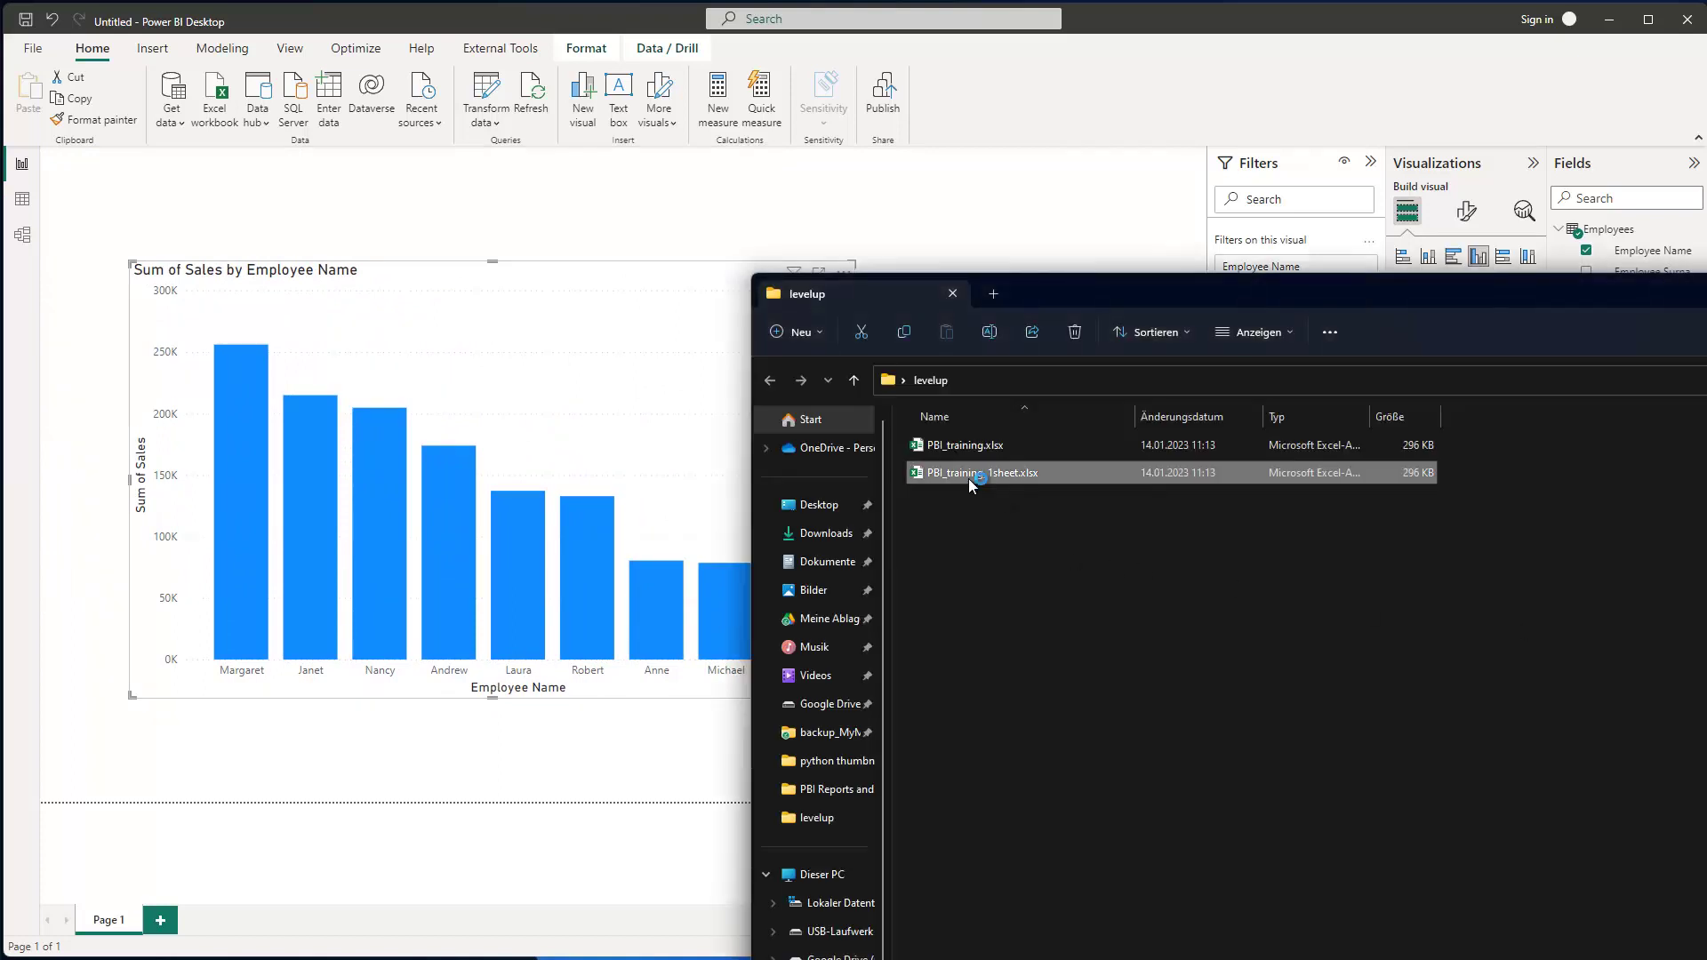
double_click(968, 478)
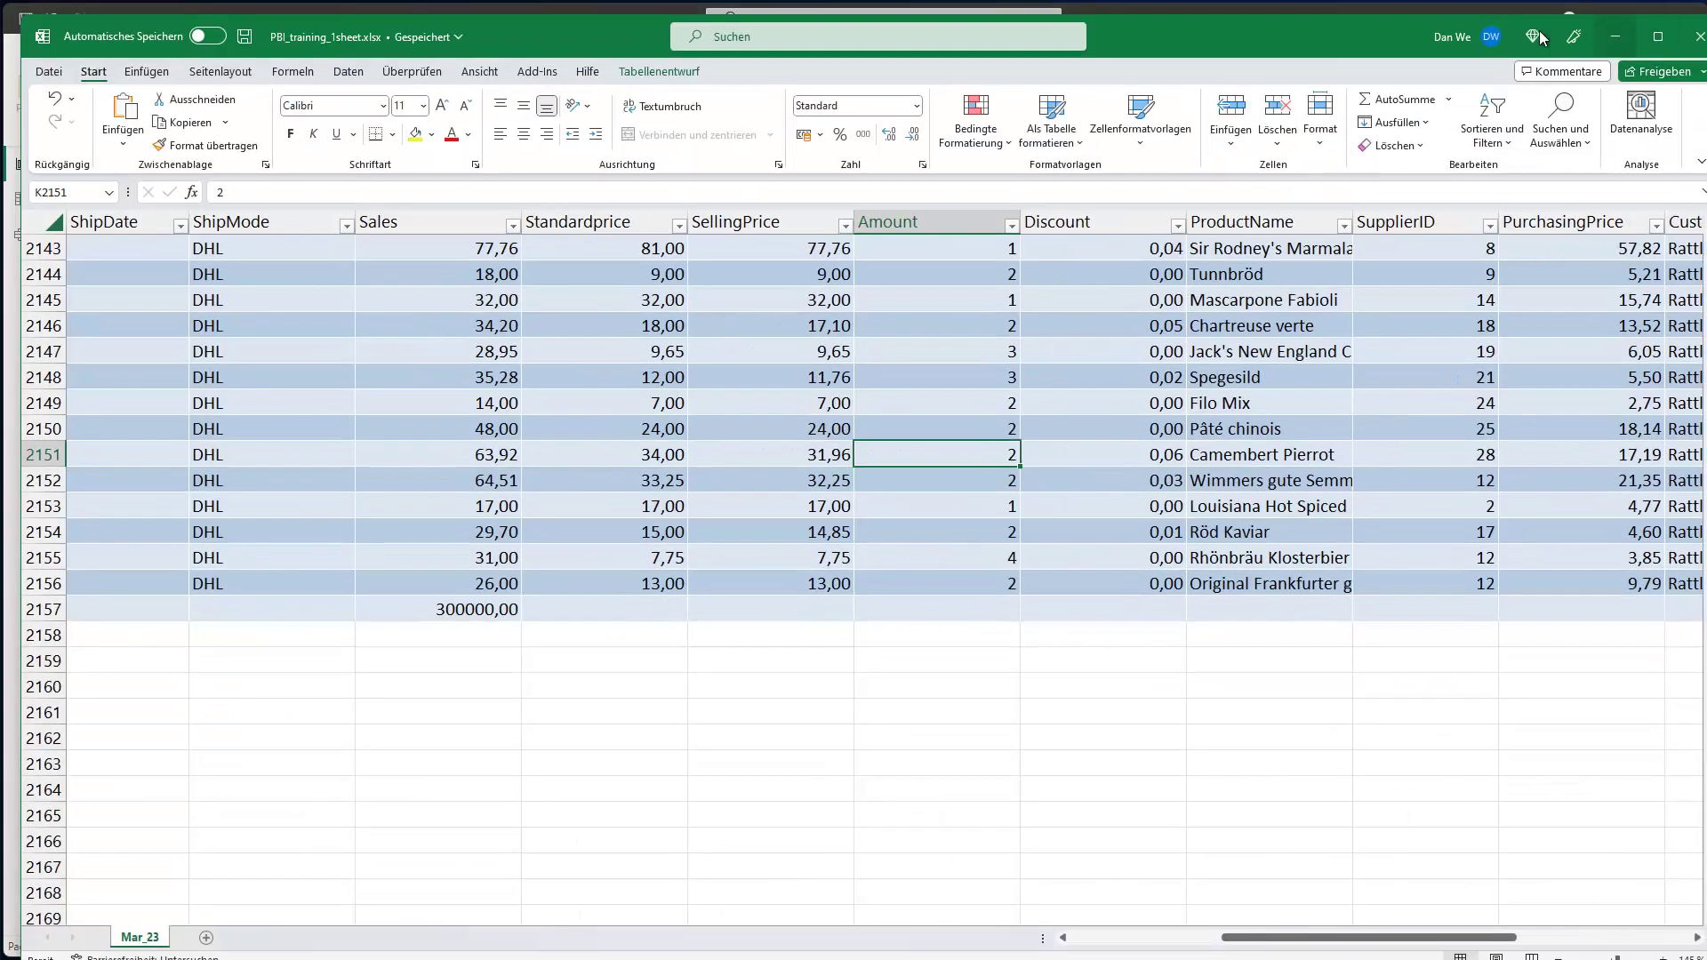
left_click(1697, 36)
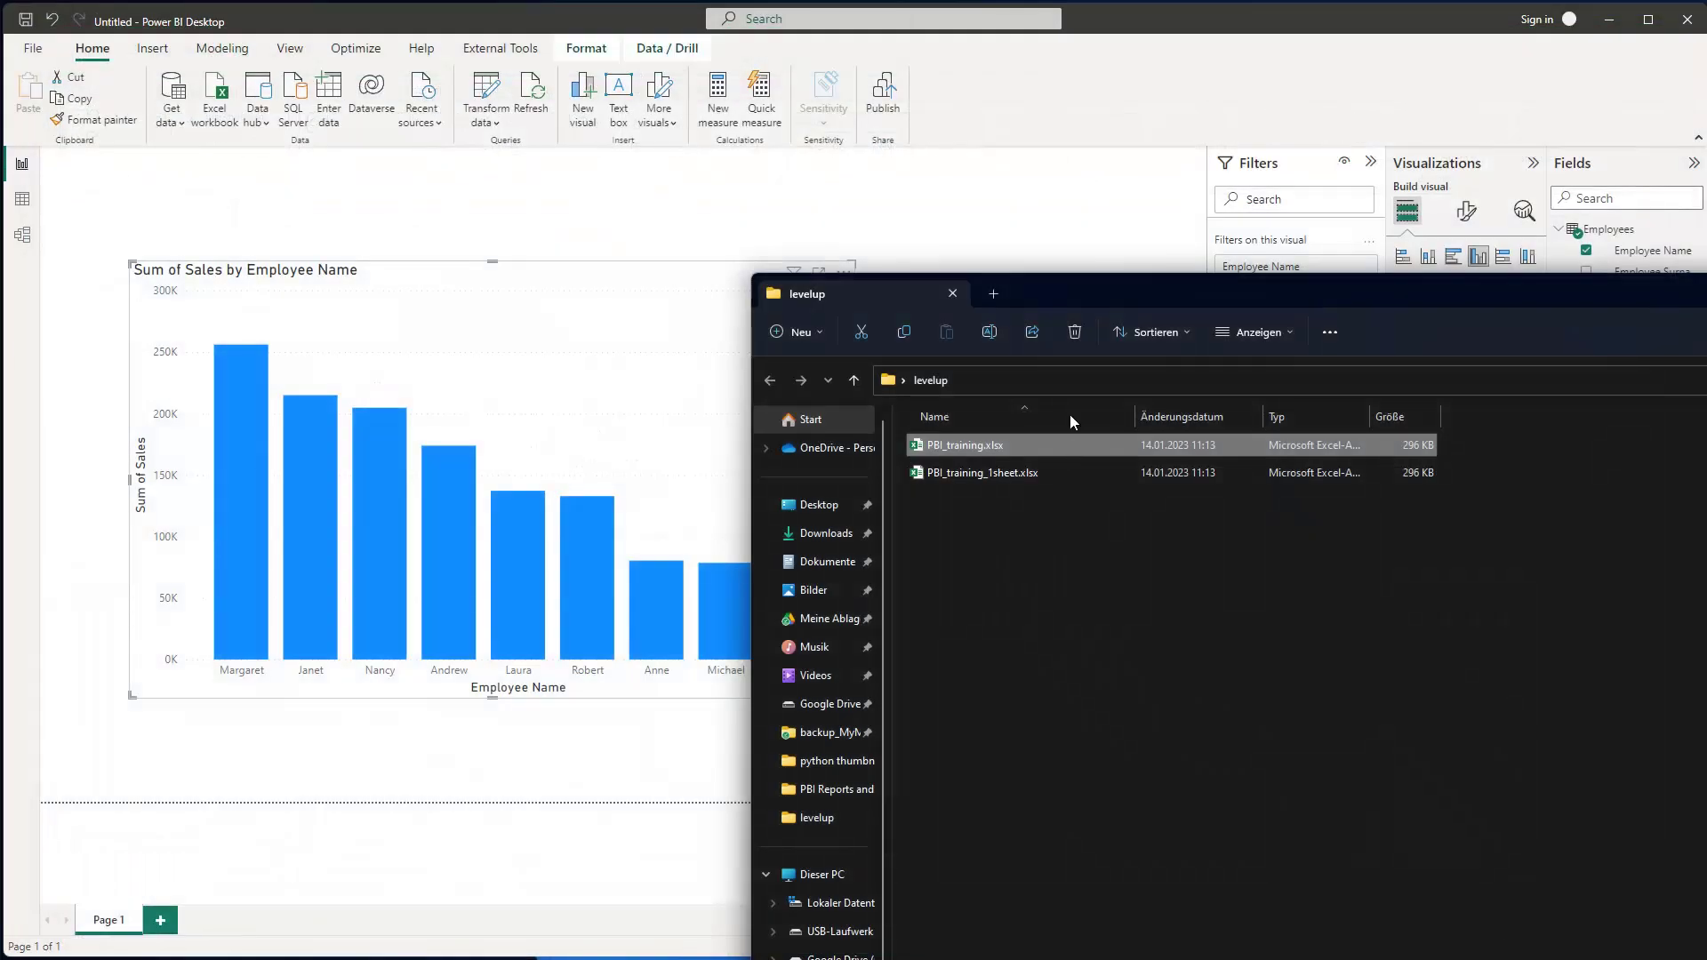
Open PBI_training.xlsx with editing enabled, rename the Orders sheet to Apr23, and save.
double_click(964, 445)
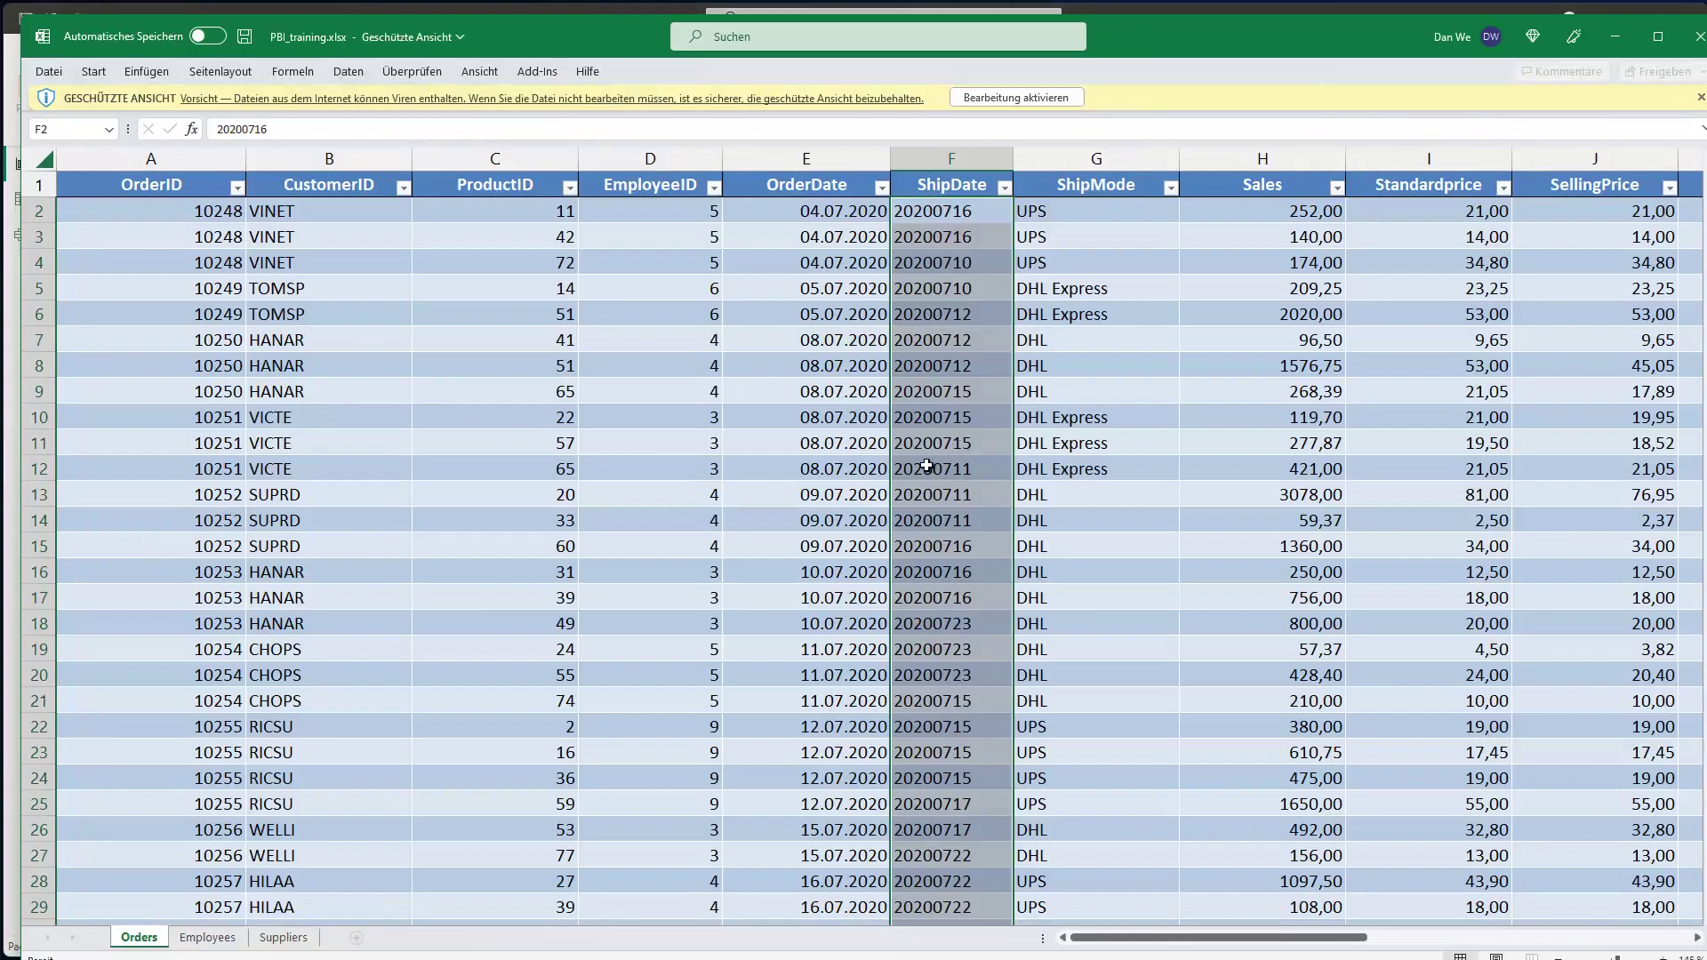
left_click(1019, 98)
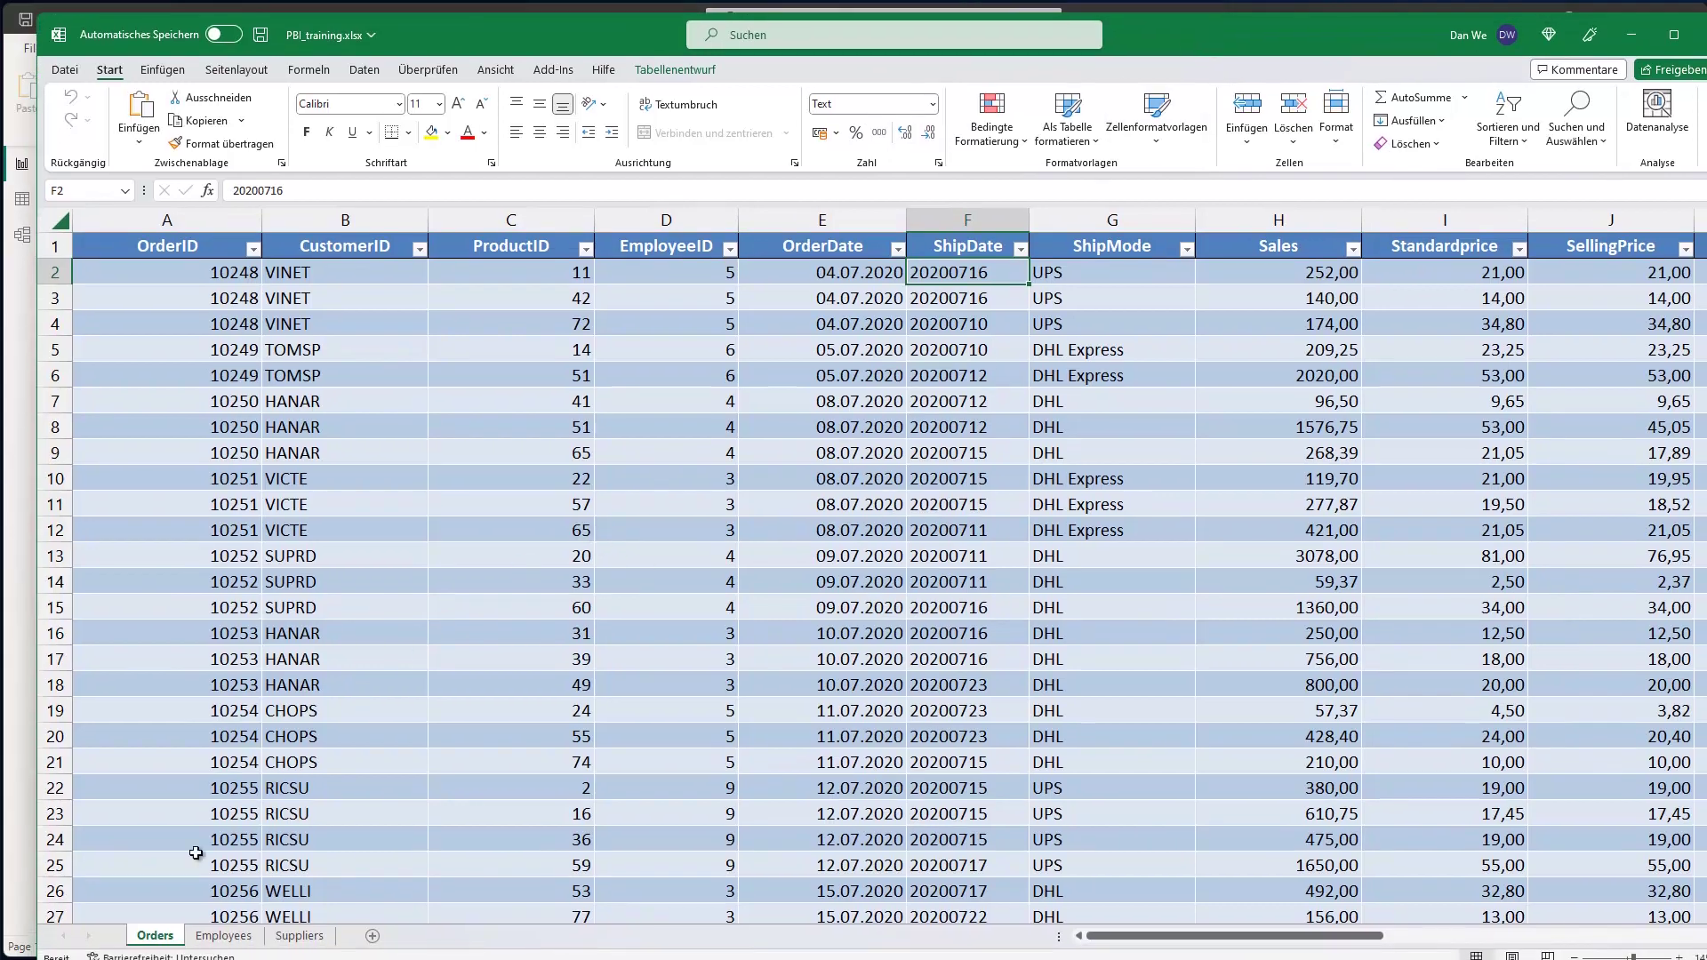
double_click(169, 936)
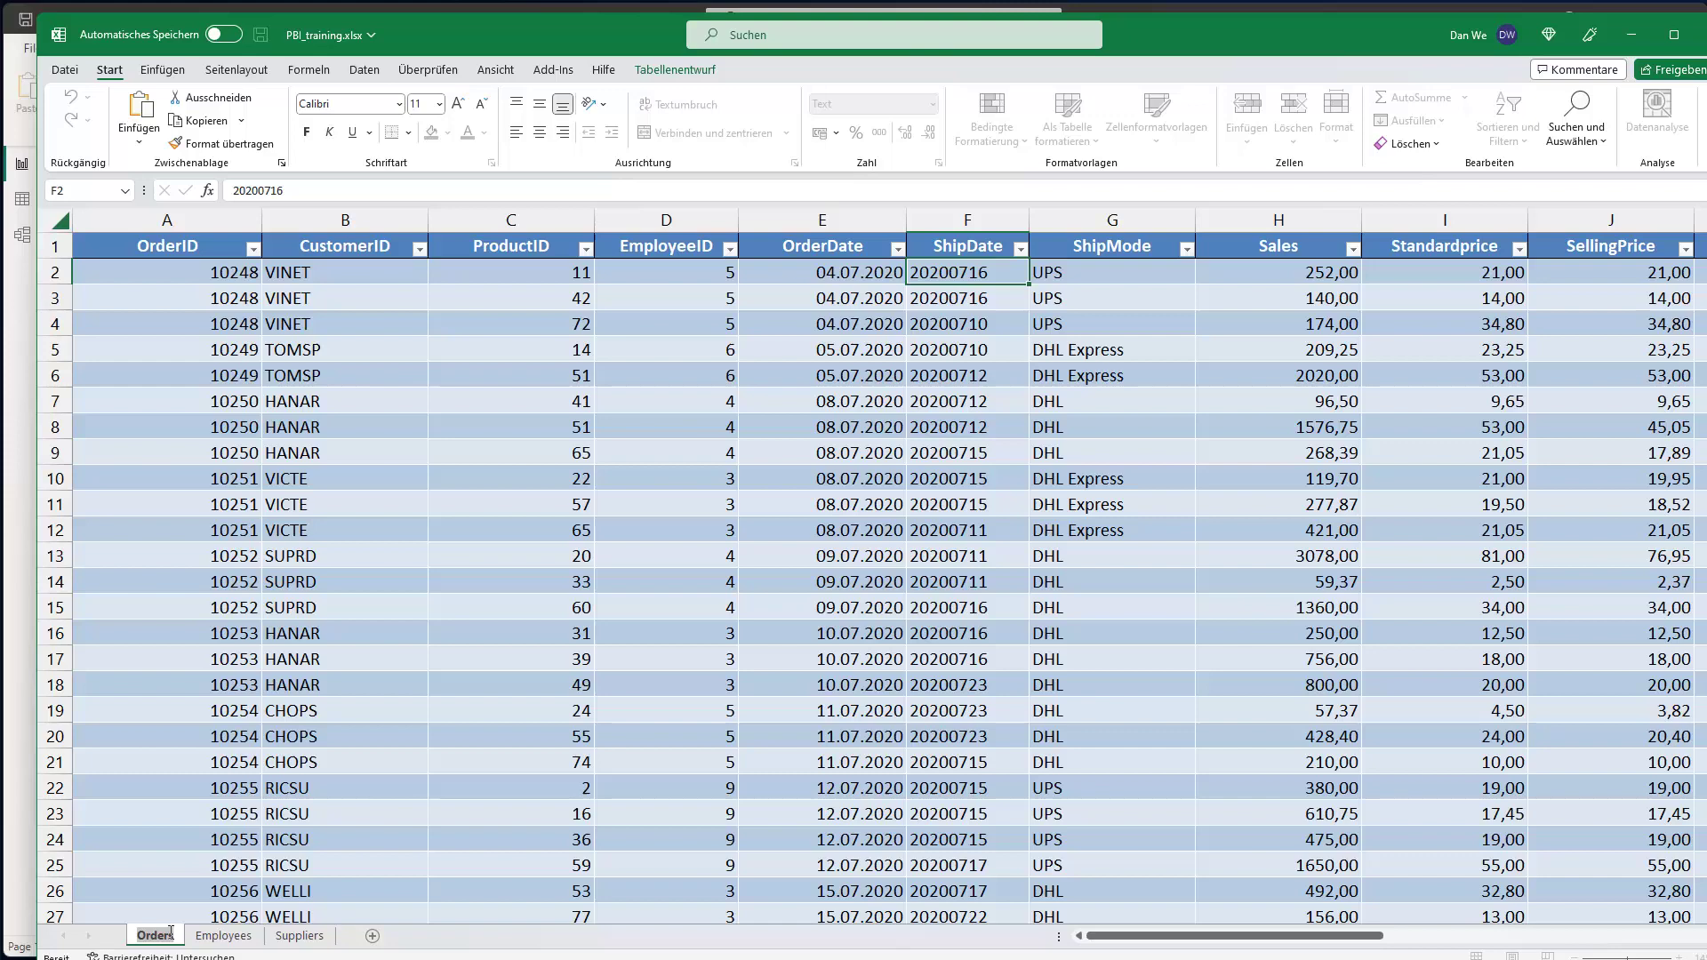
type("Sl")
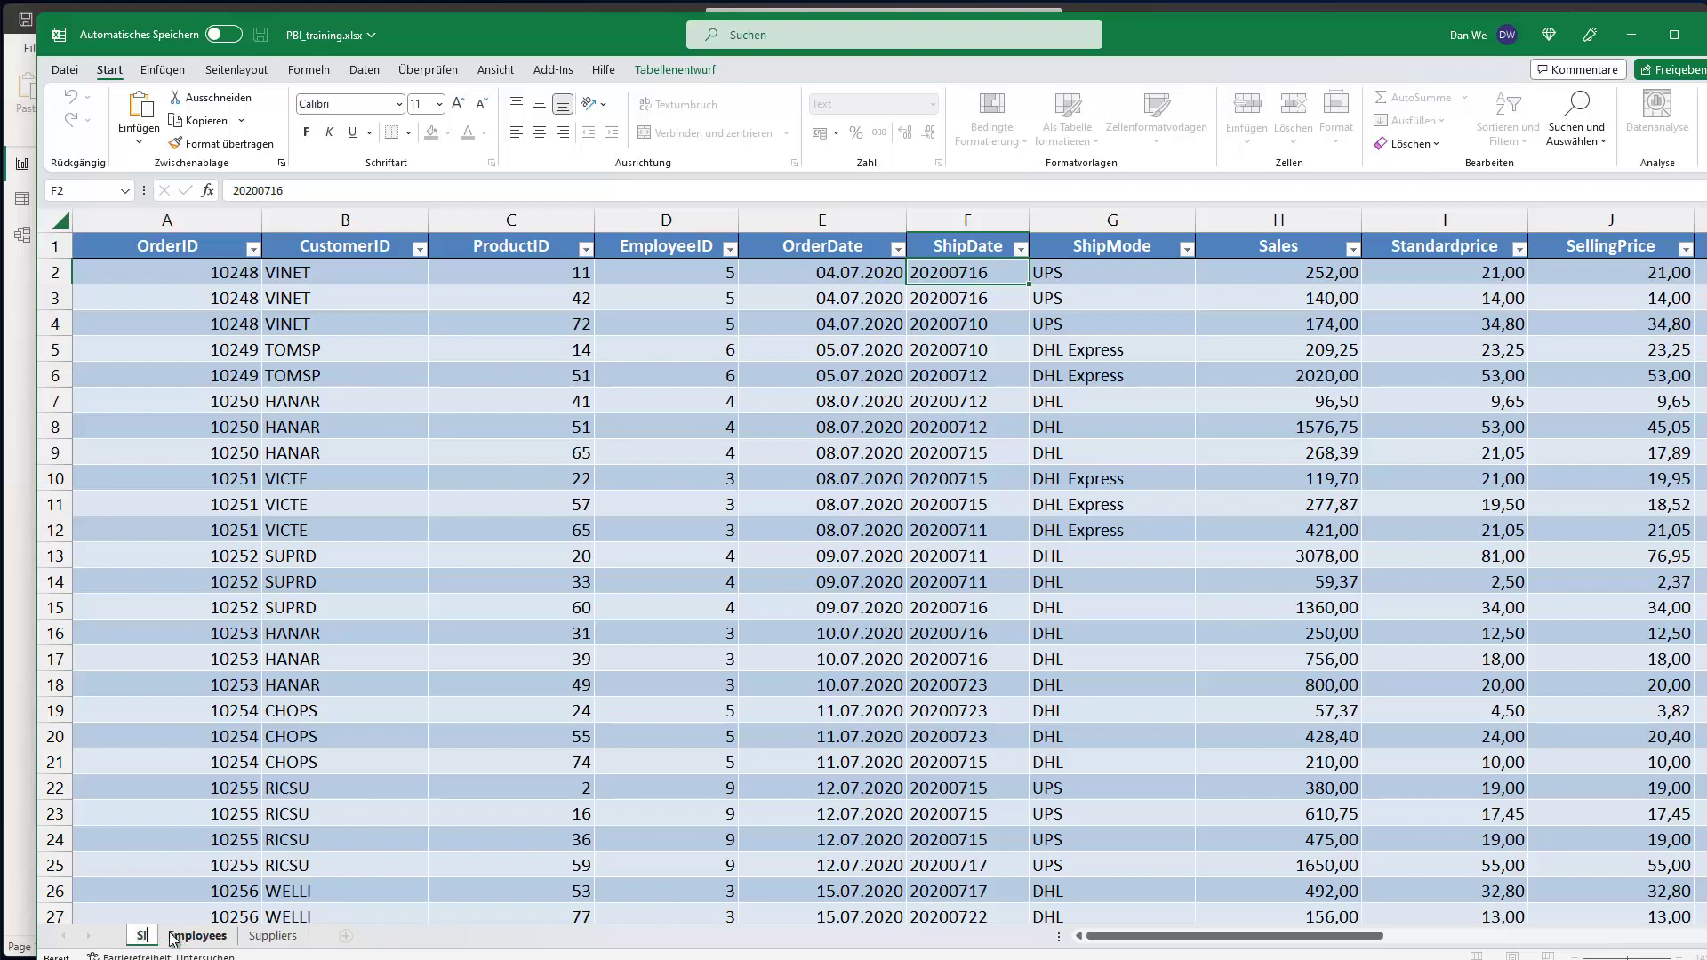
key("BackSpace")
key("BackSpace")
type("Apr23")
key("Return")
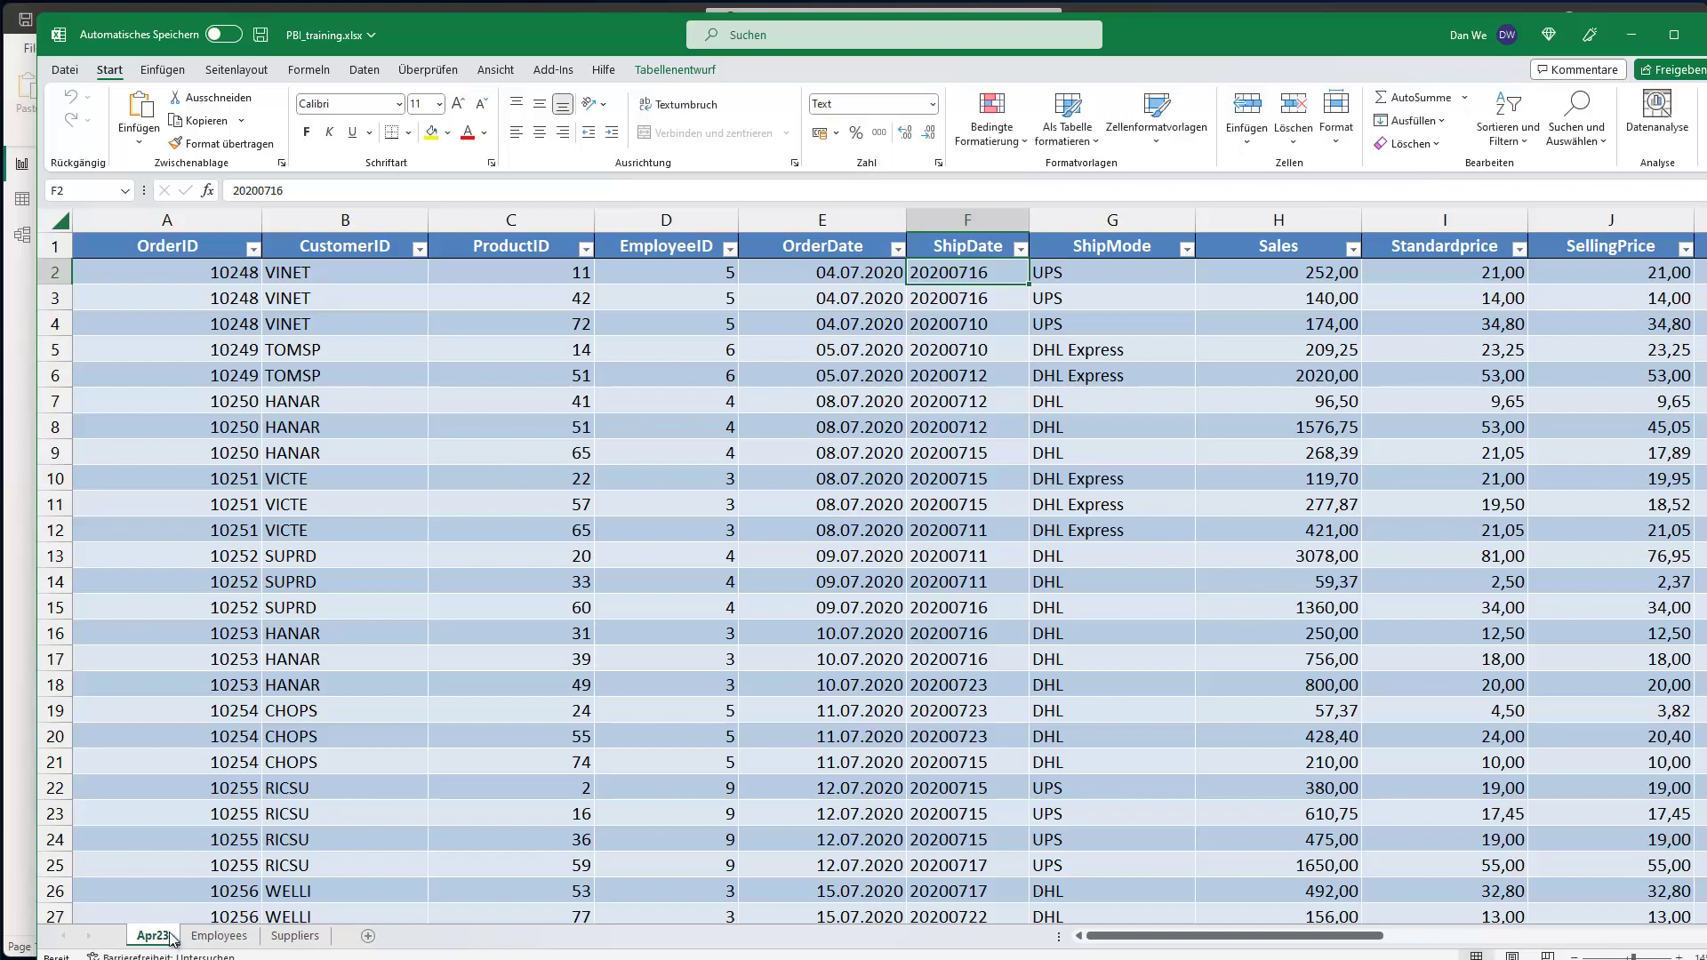
key("ctrl+s")
Refresh the report and dismiss the Orders 'key didn't match any rows' refresh error.
left_click(1631, 33)
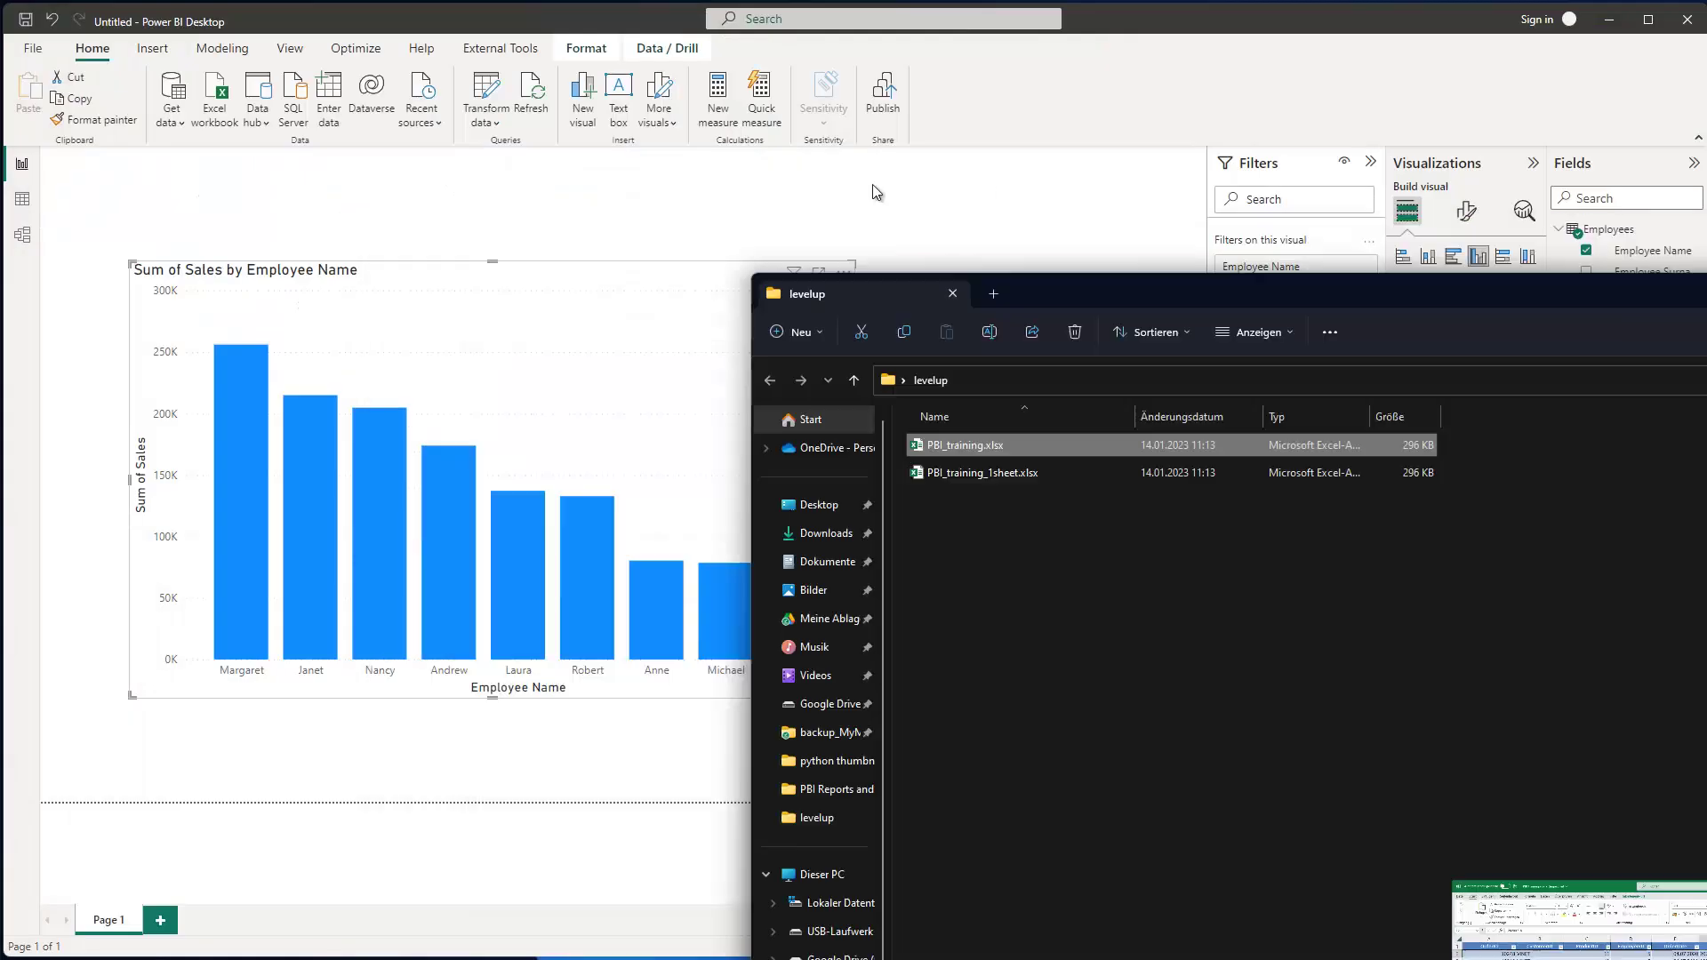
left_click(583, 185)
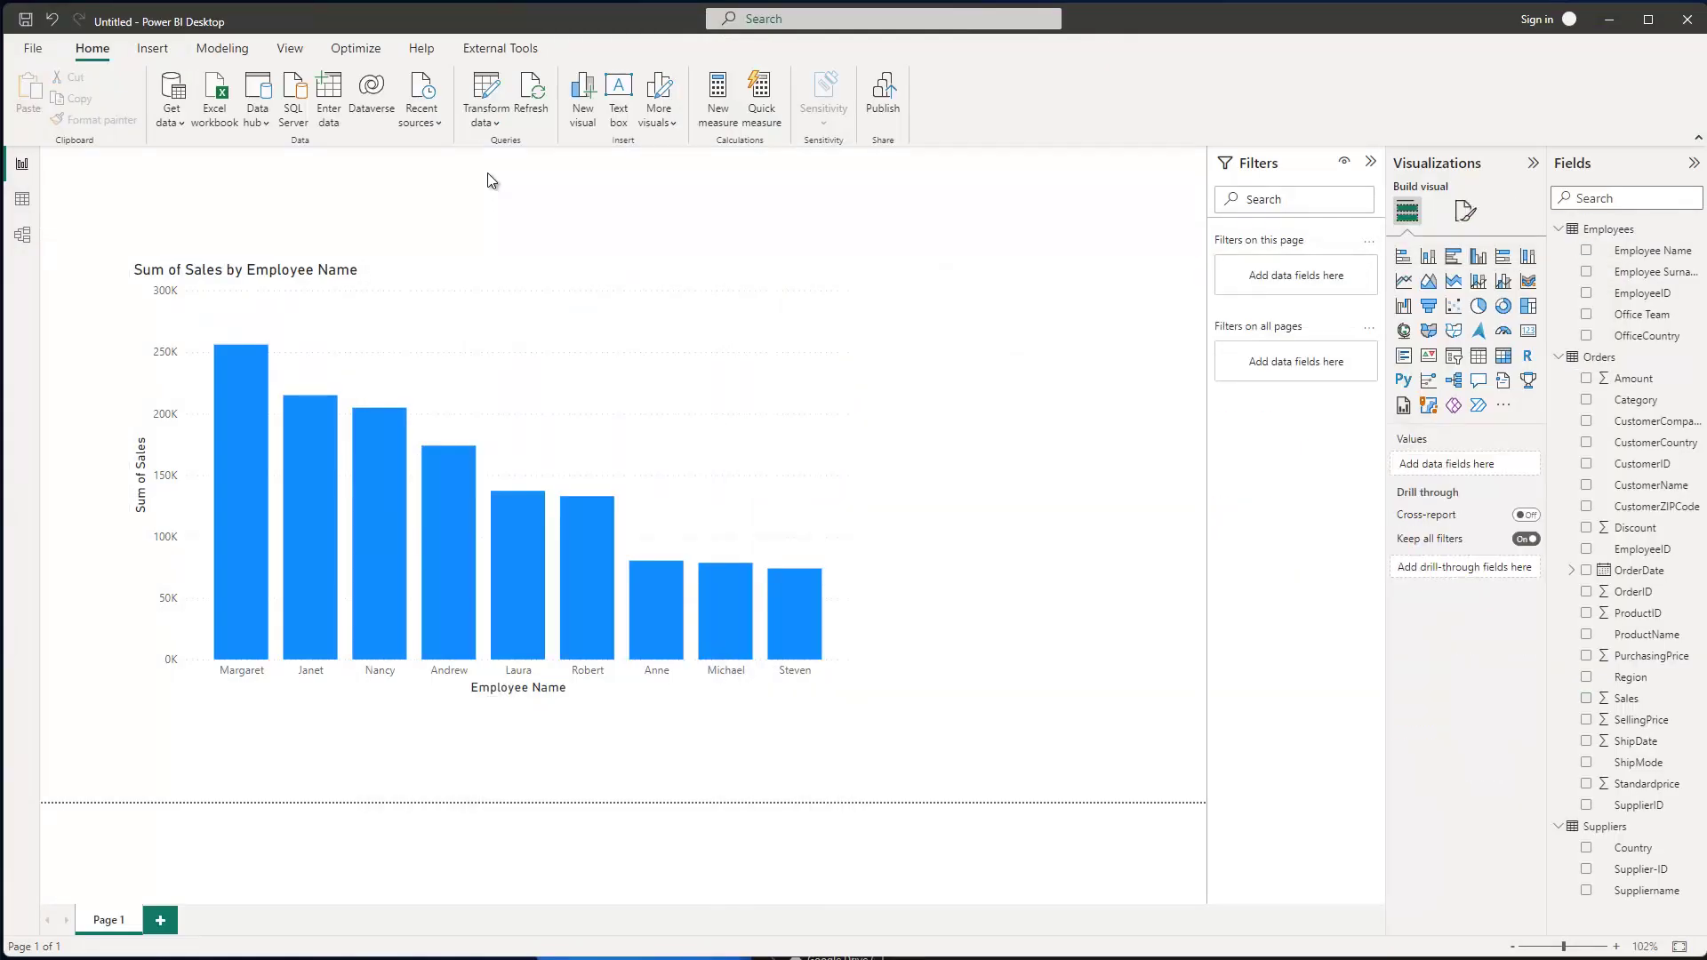
left_click(532, 100)
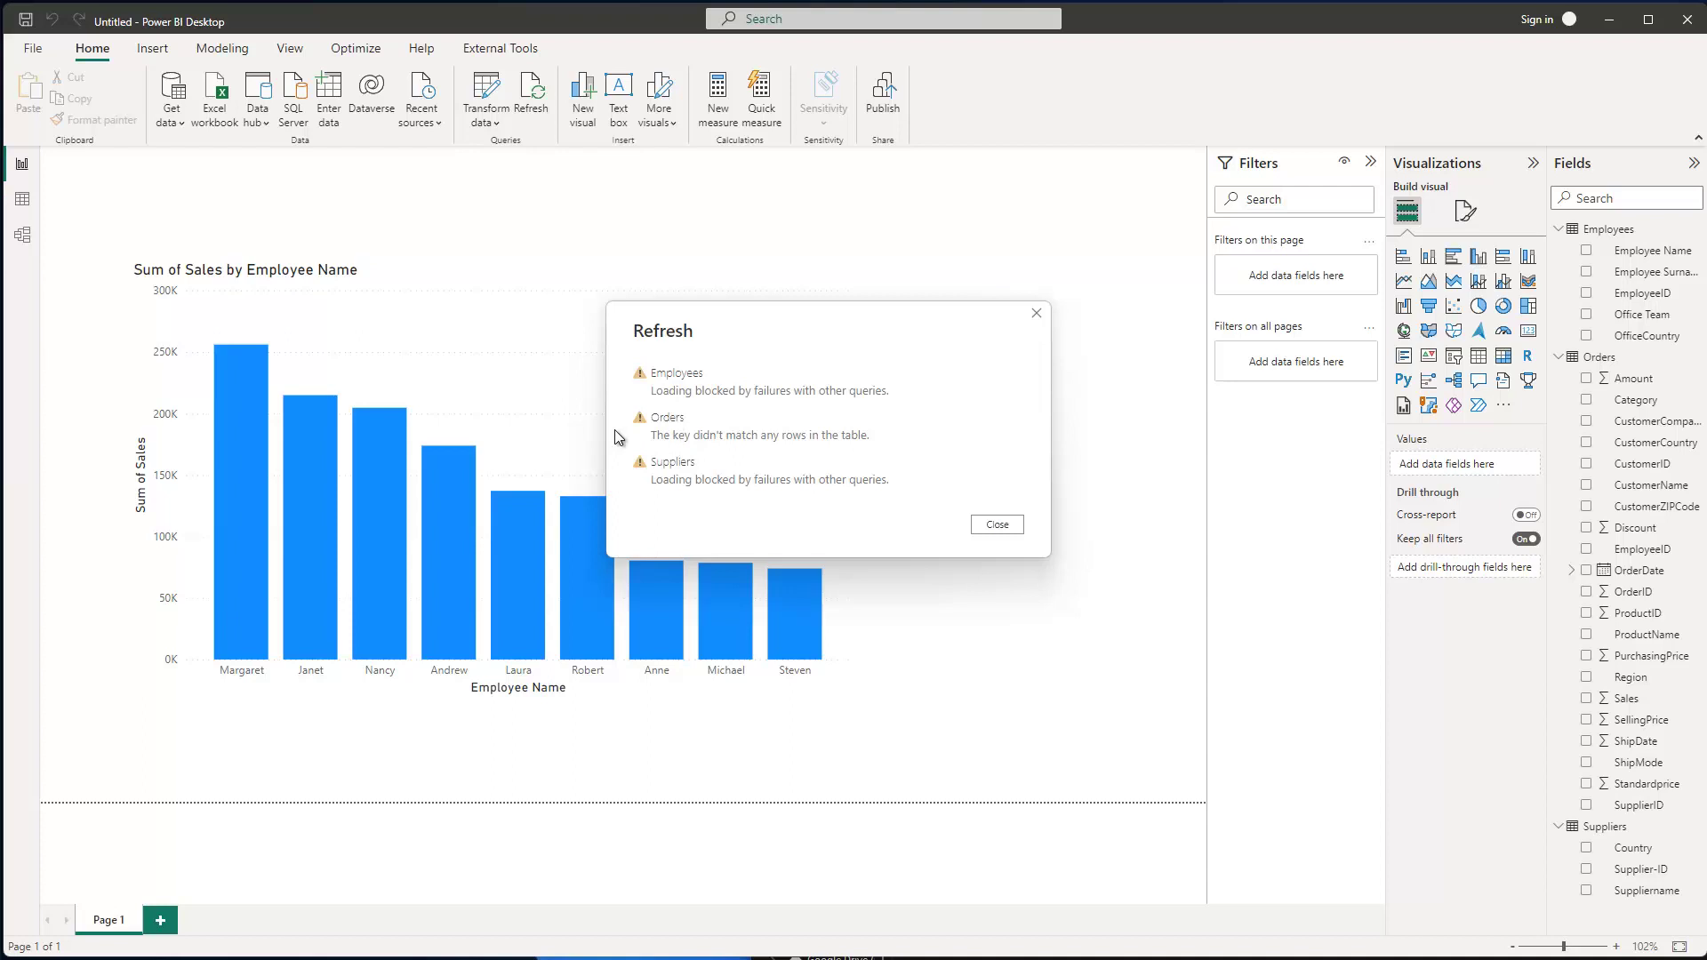
left_click(1037, 315)
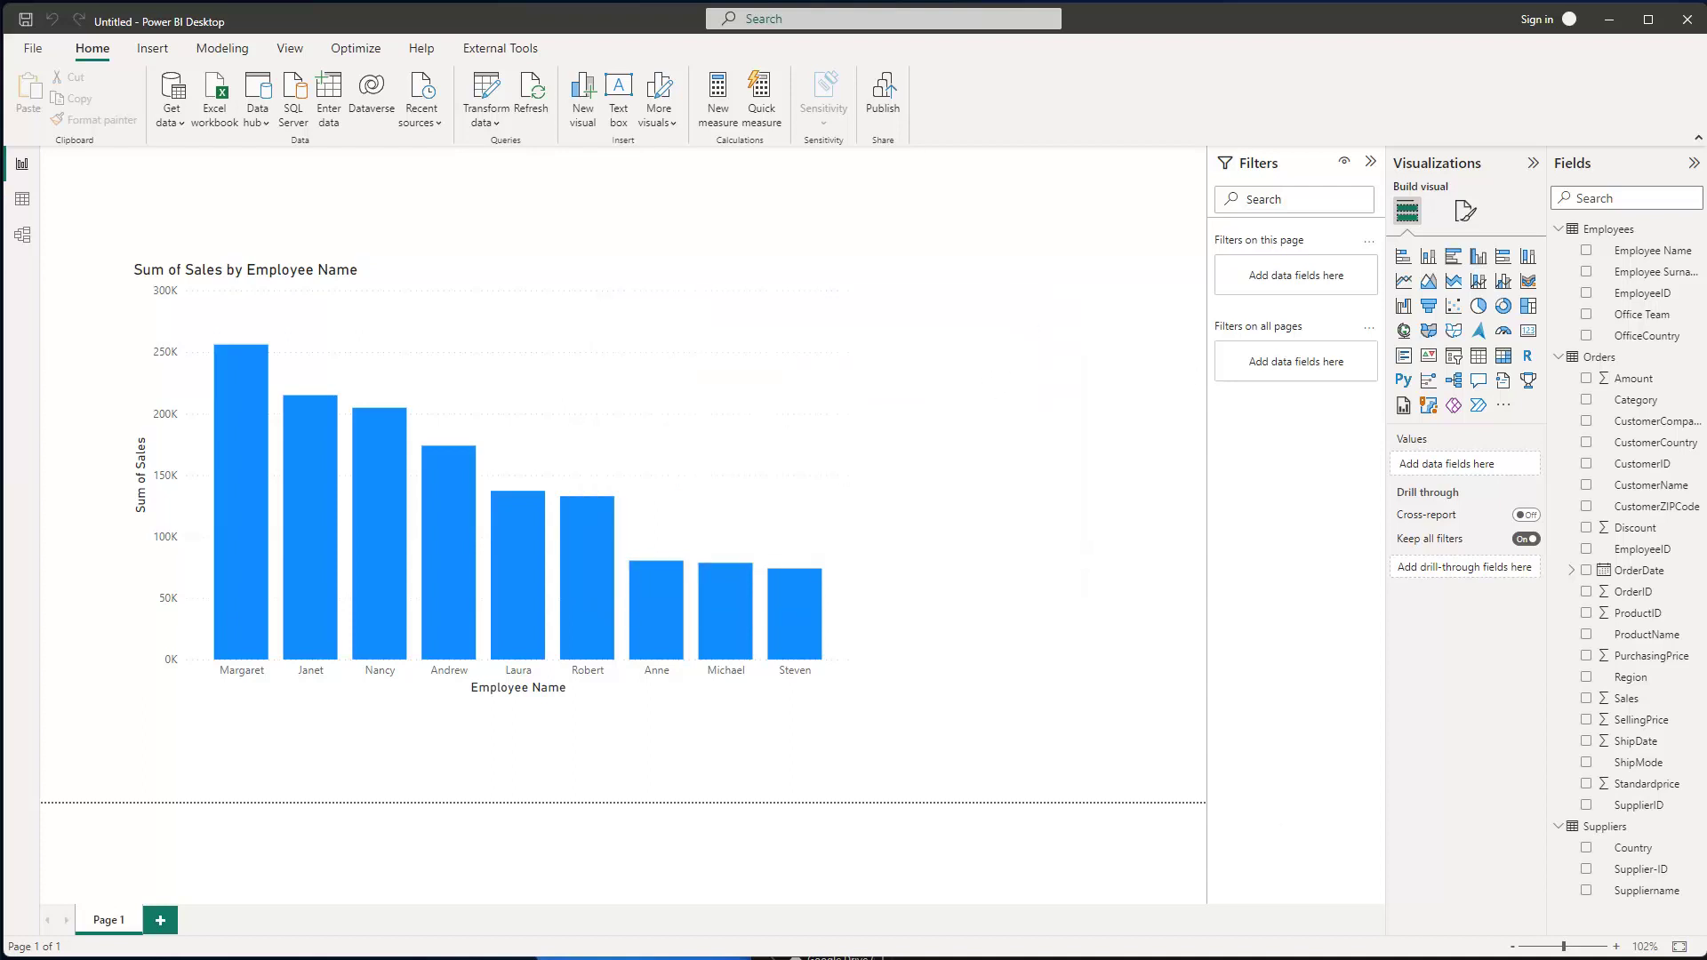
Rename the Apr23 sheet in PBI_training.xlsx to Orders and return to the report.
key("alt+Tab")
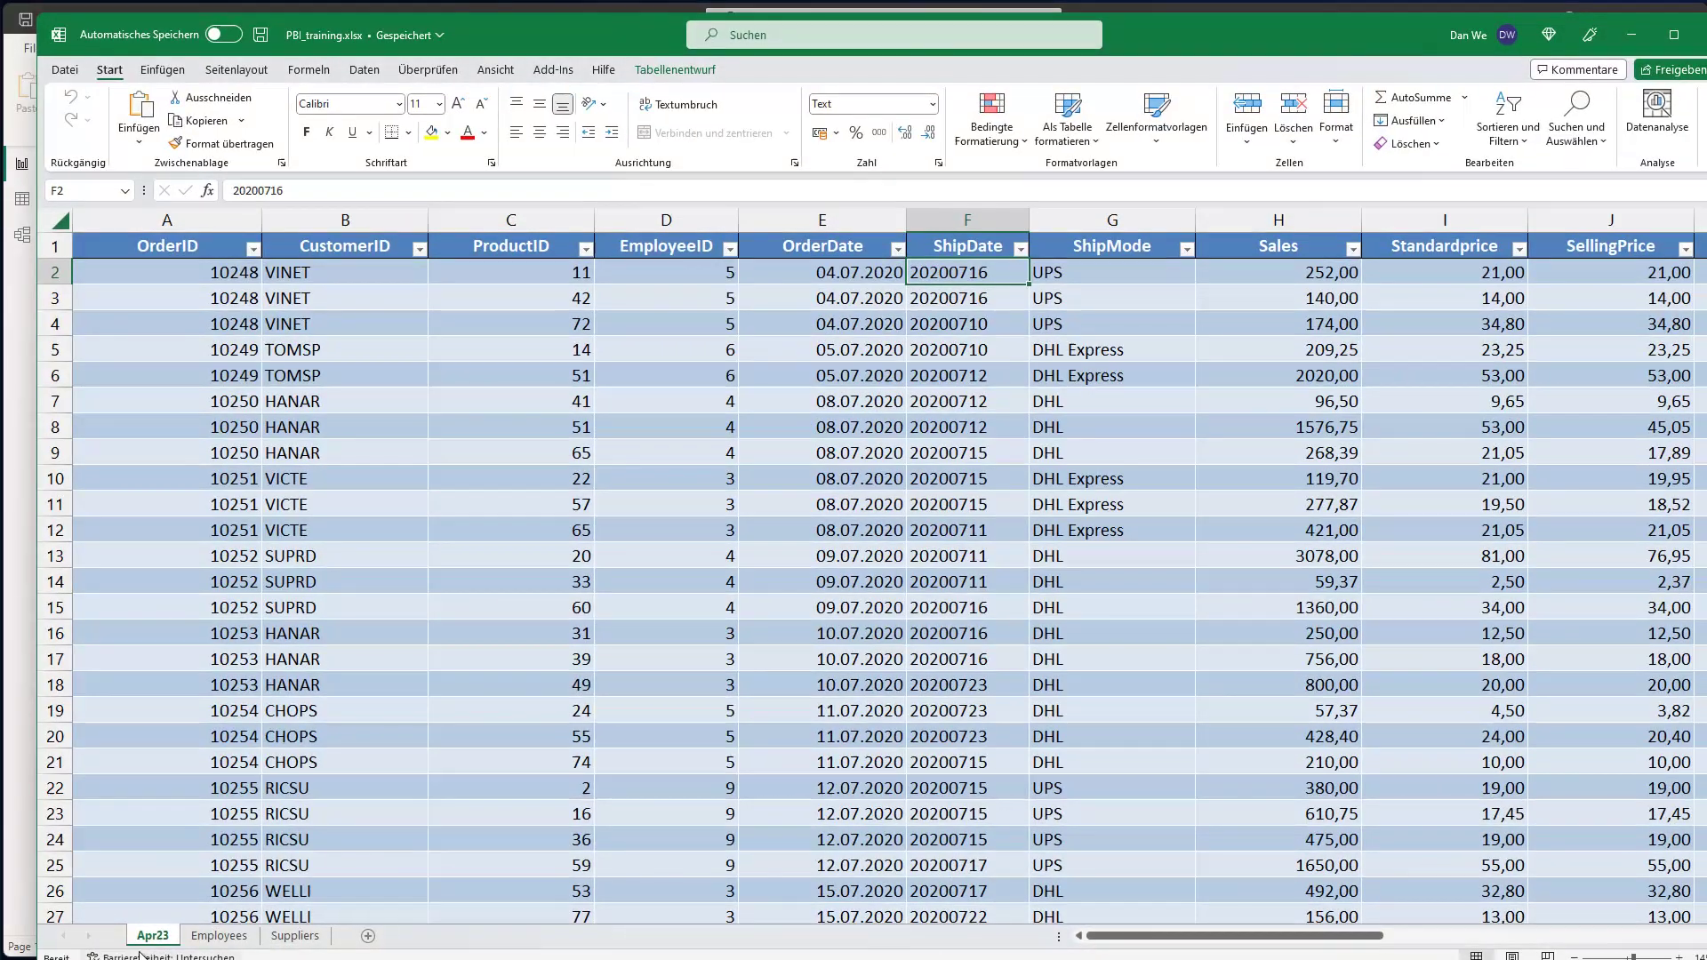
double_click(151, 936)
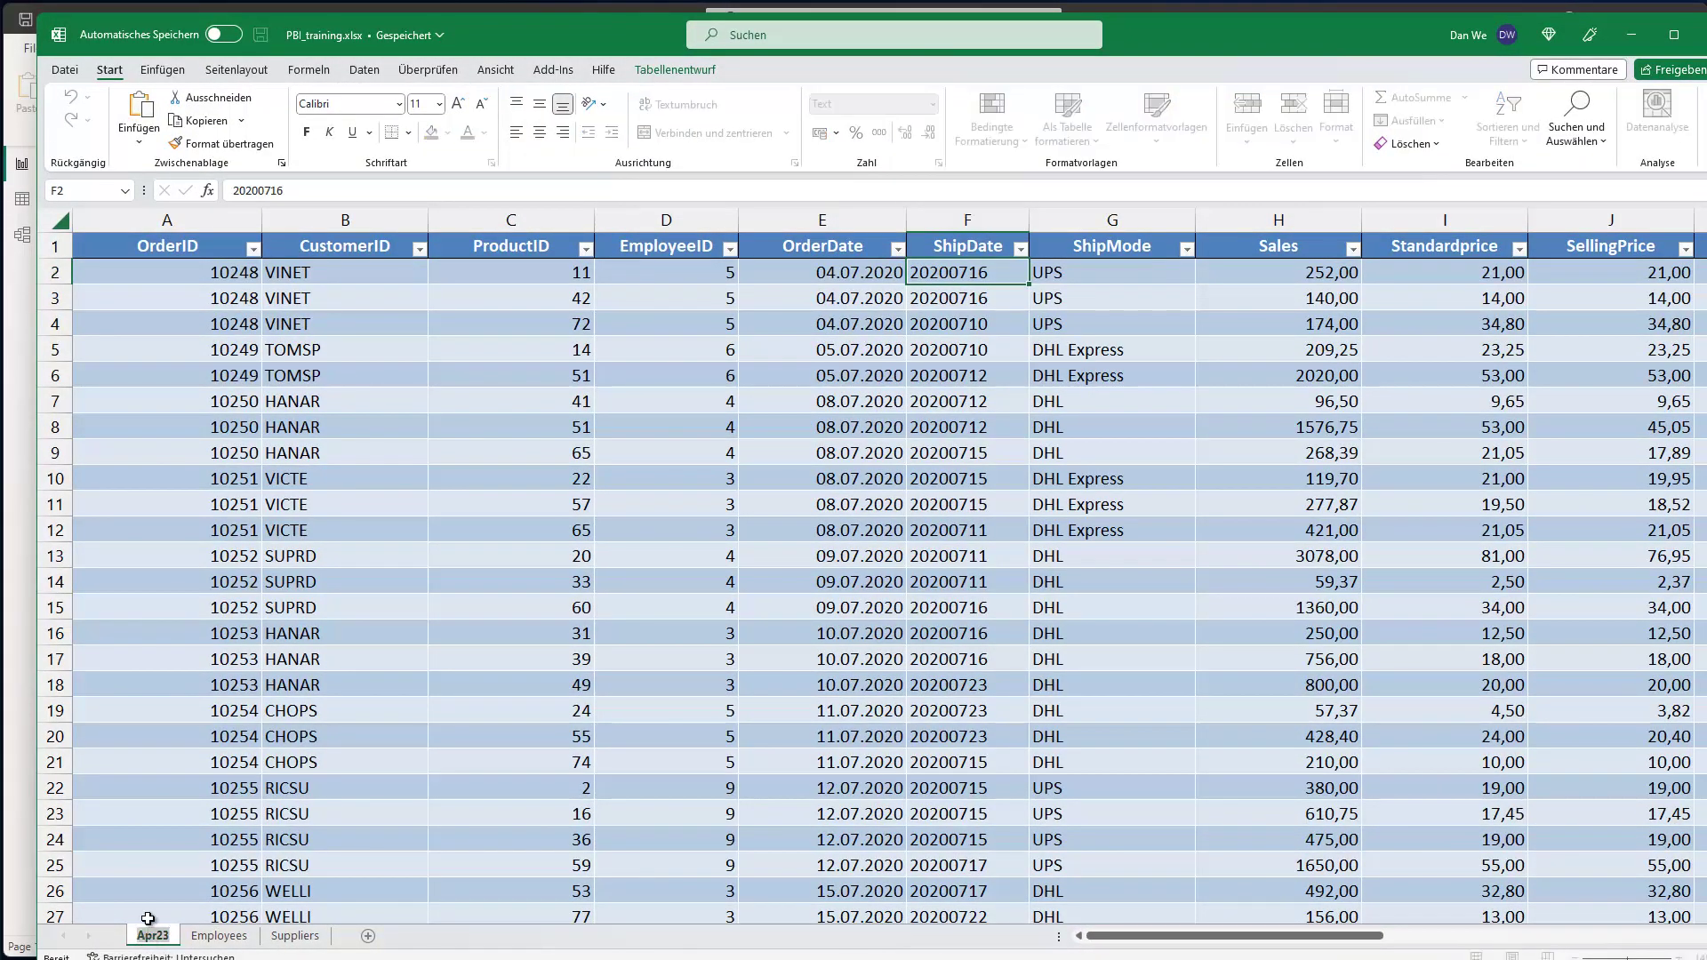
type("Orders")
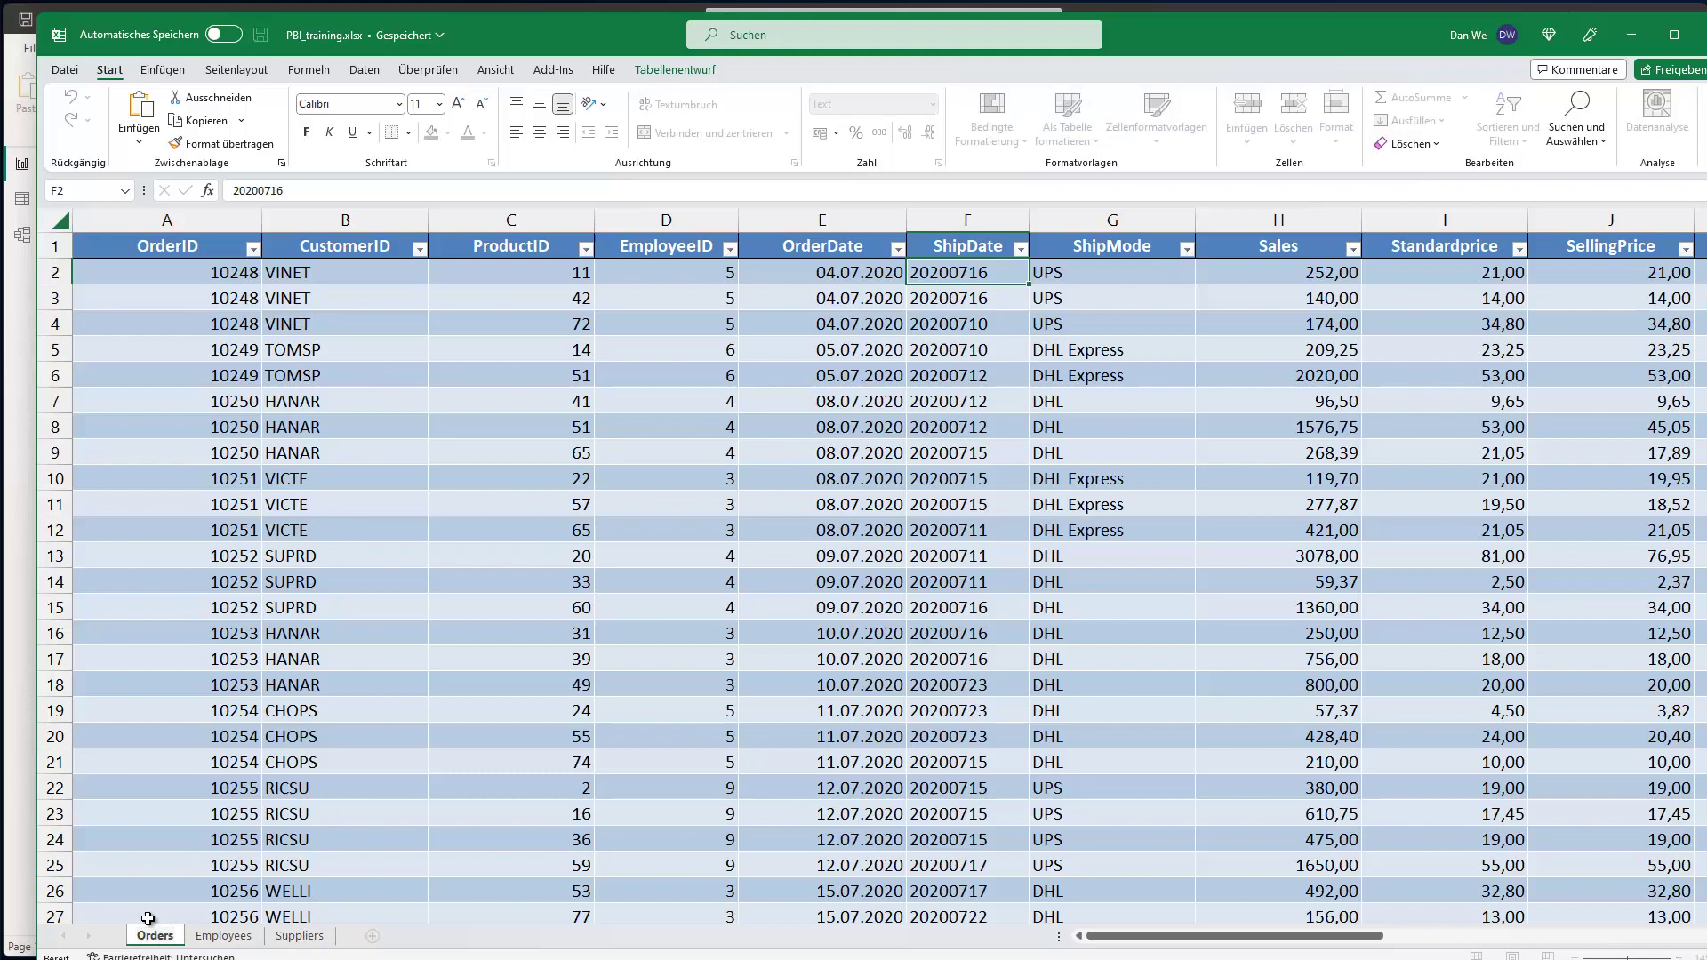
key("Return")
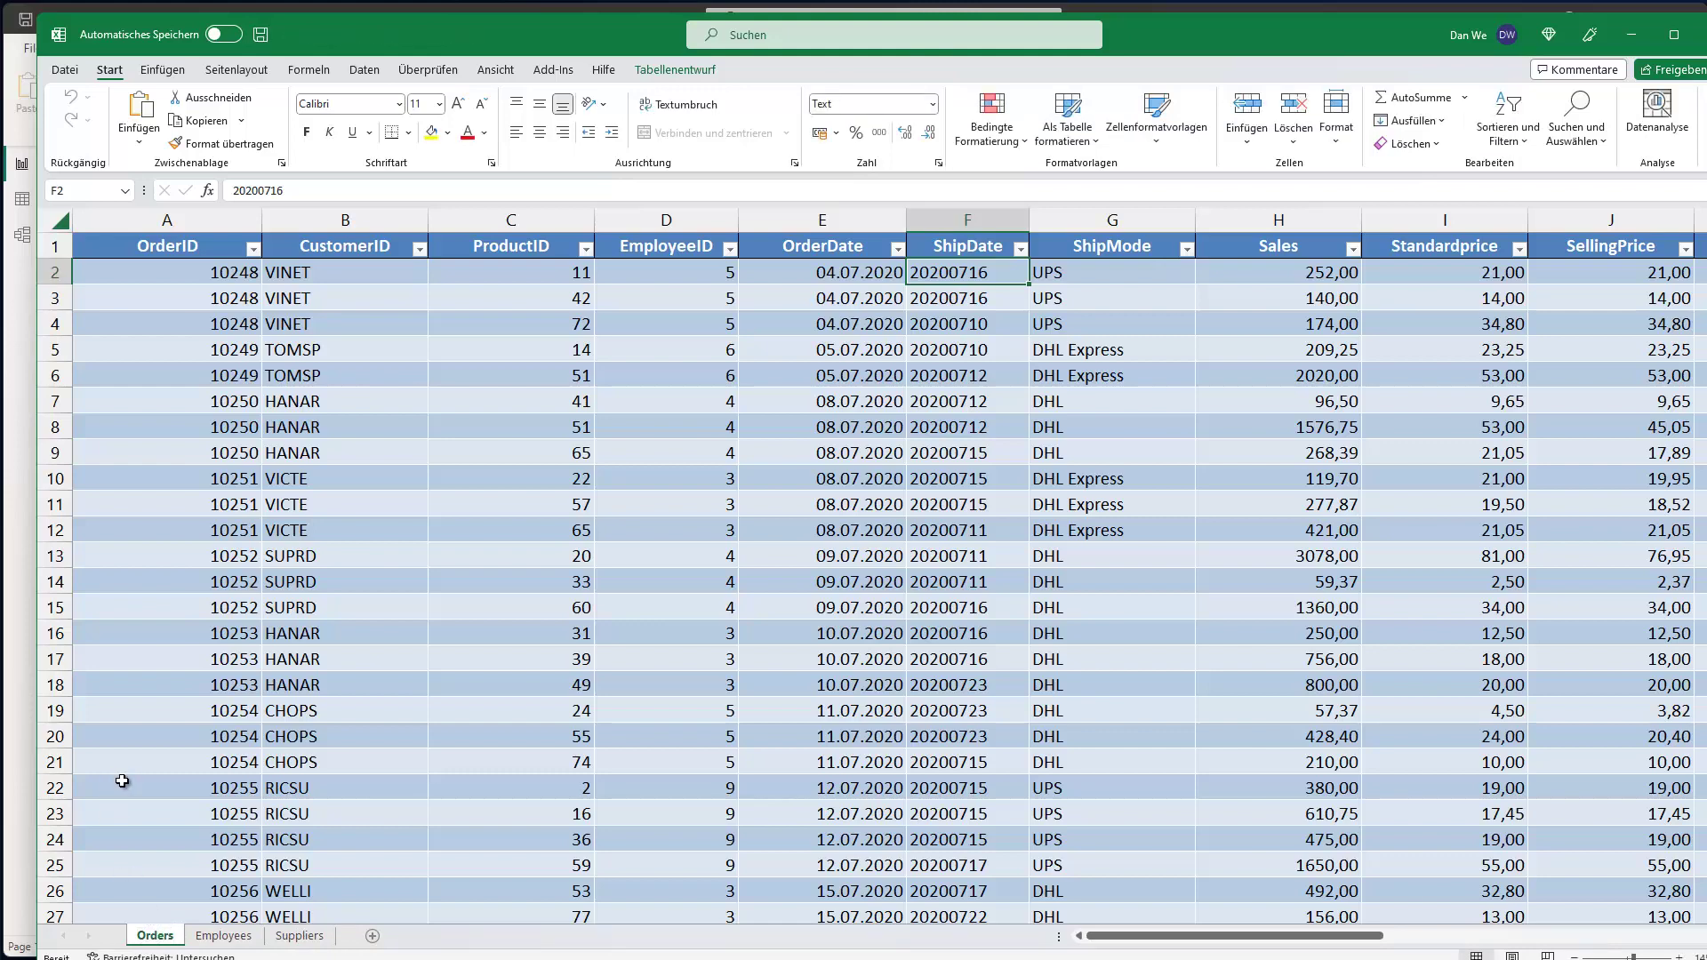
left_click(1632, 34)
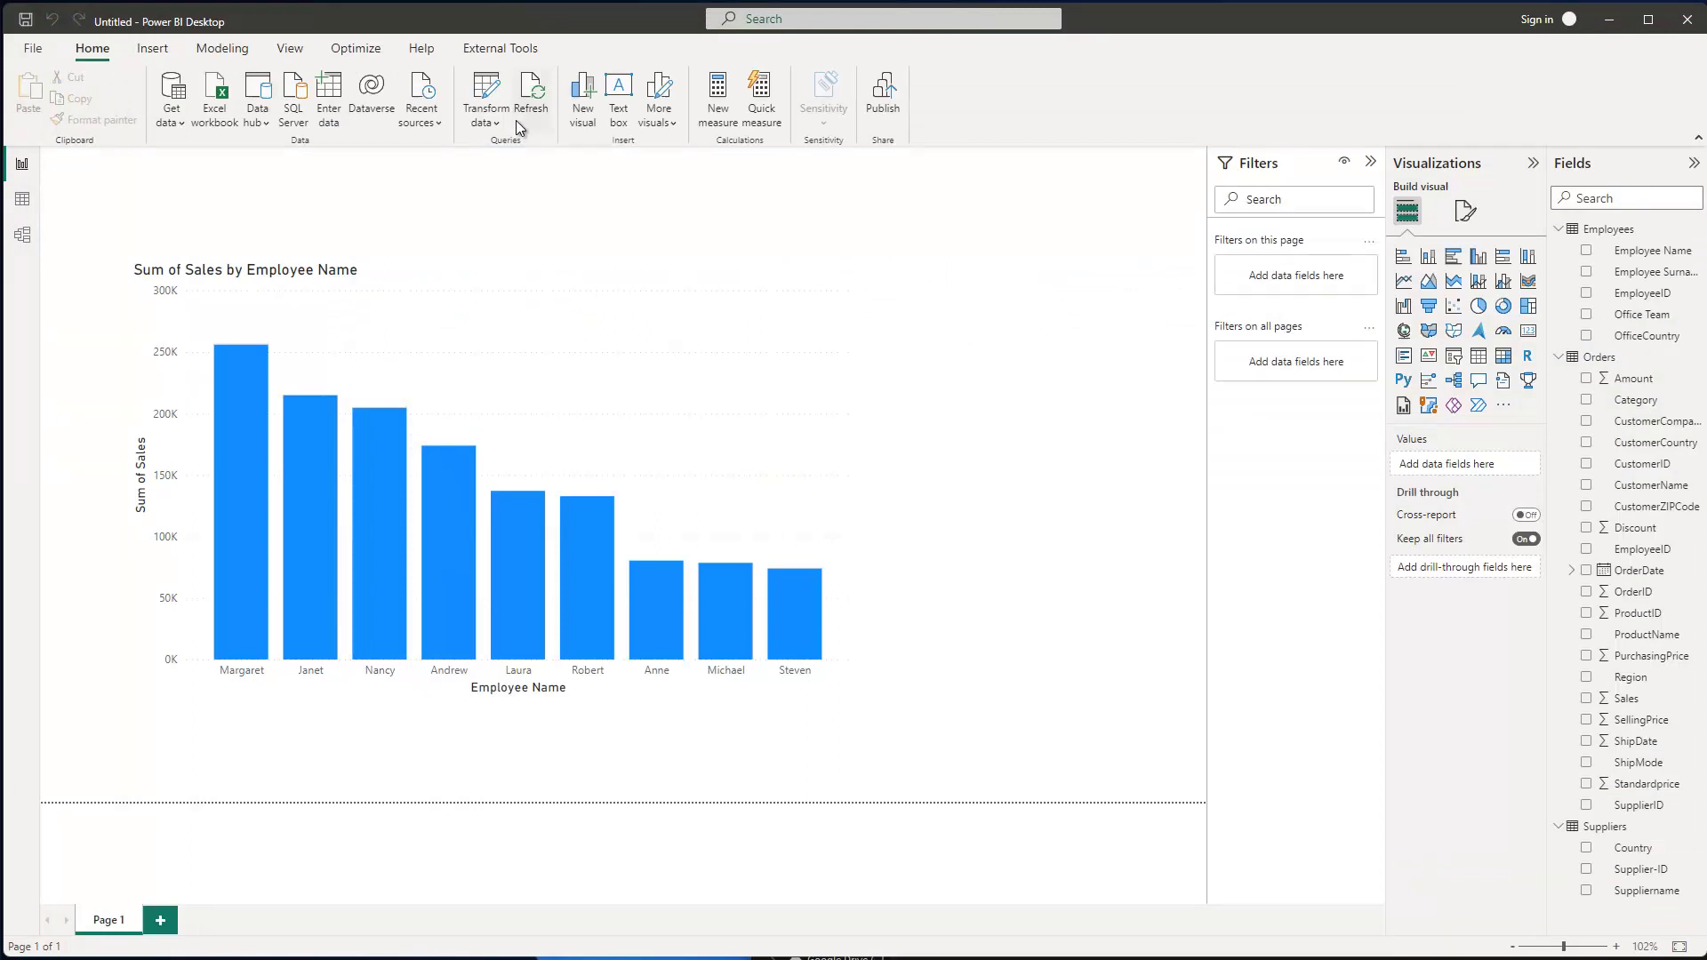
Refresh the report data again, this time completing without errors.
left_click(532, 96)
Open Power Query Editor and view the Orders Source step listing the workbook's 7 sheets, tables and names.
left_click(499, 82)
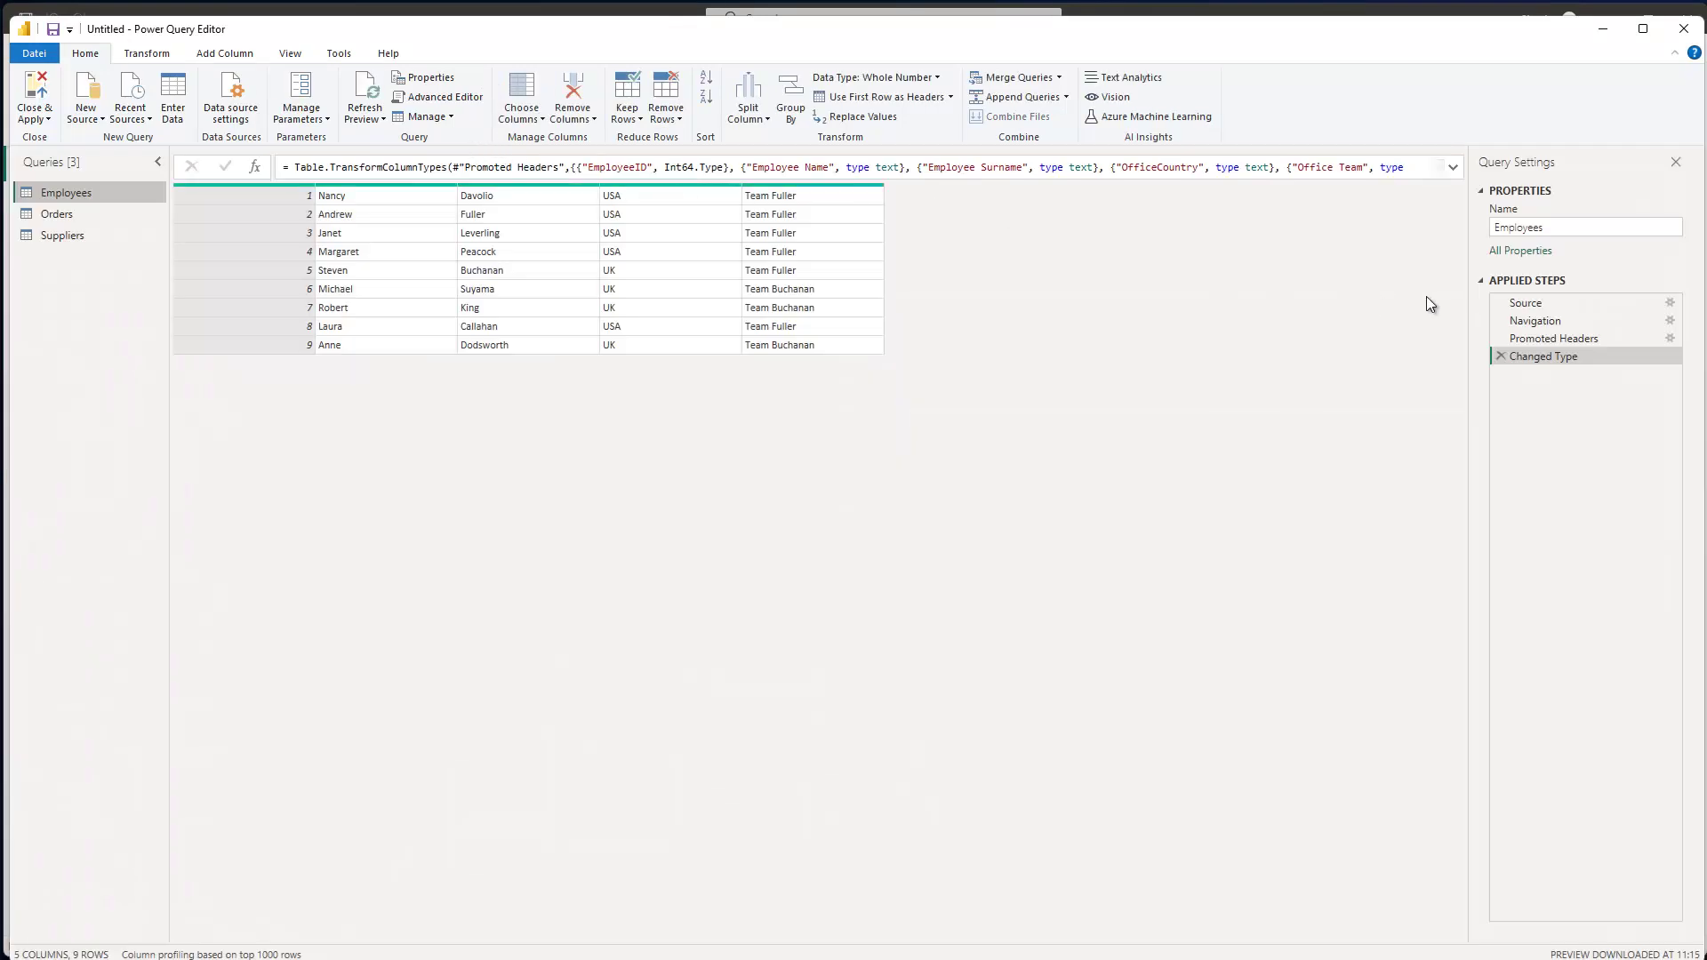
left_click(1543, 304)
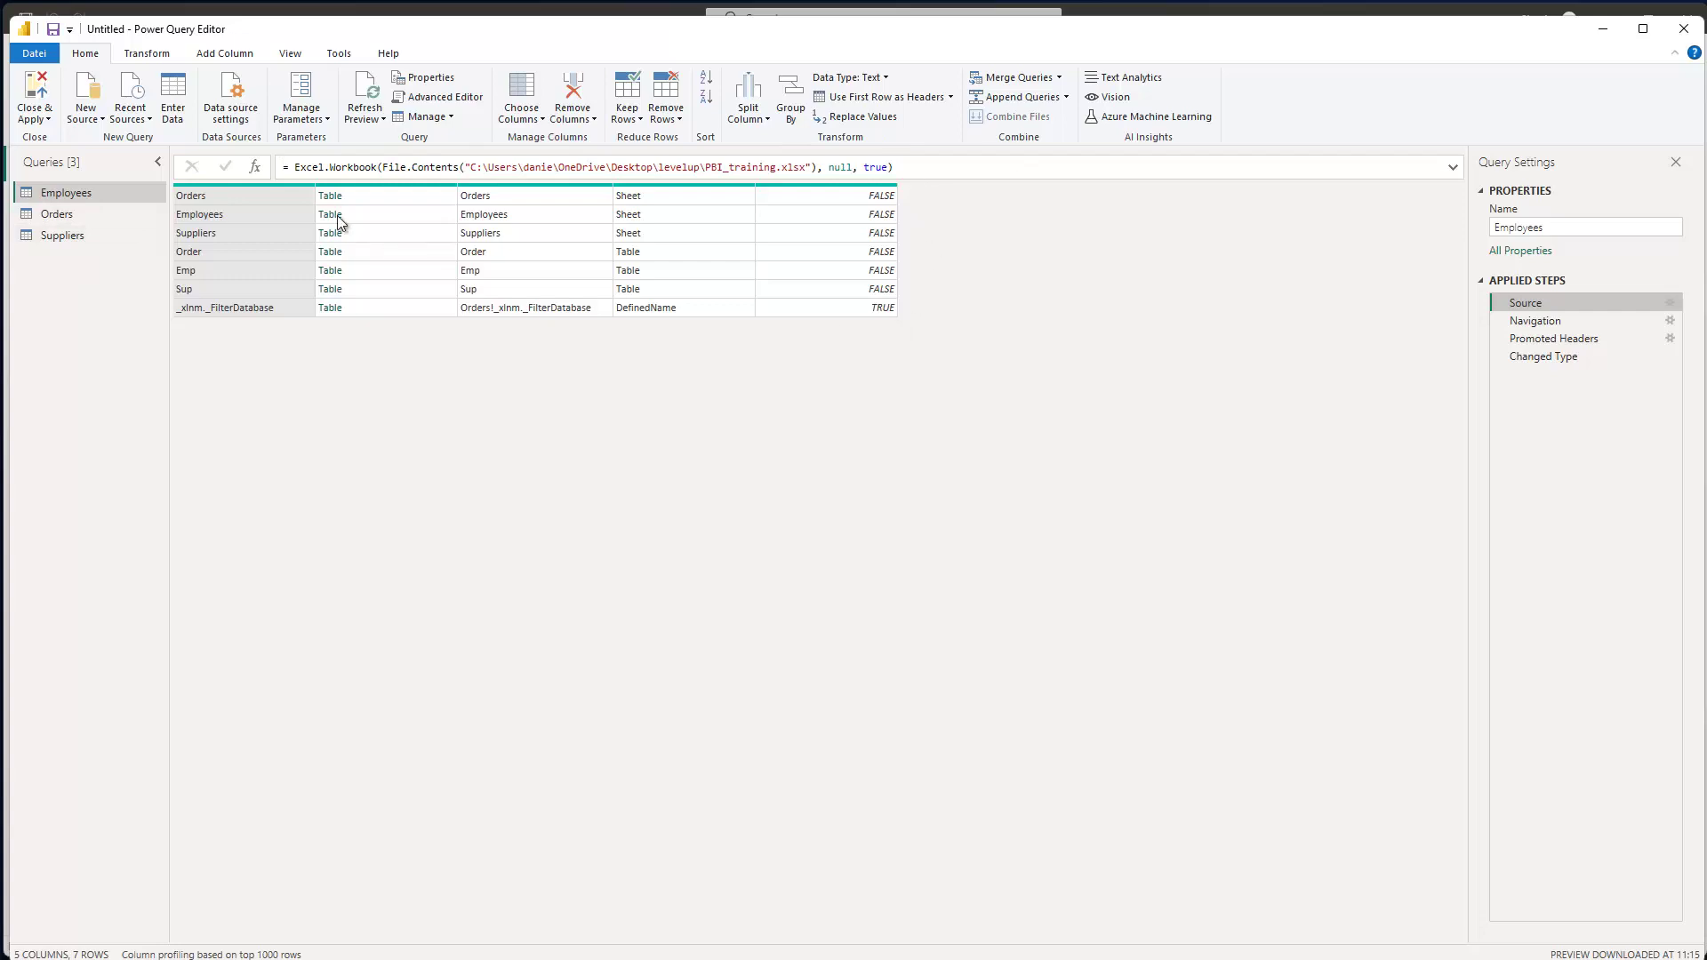
left_click(74, 214)
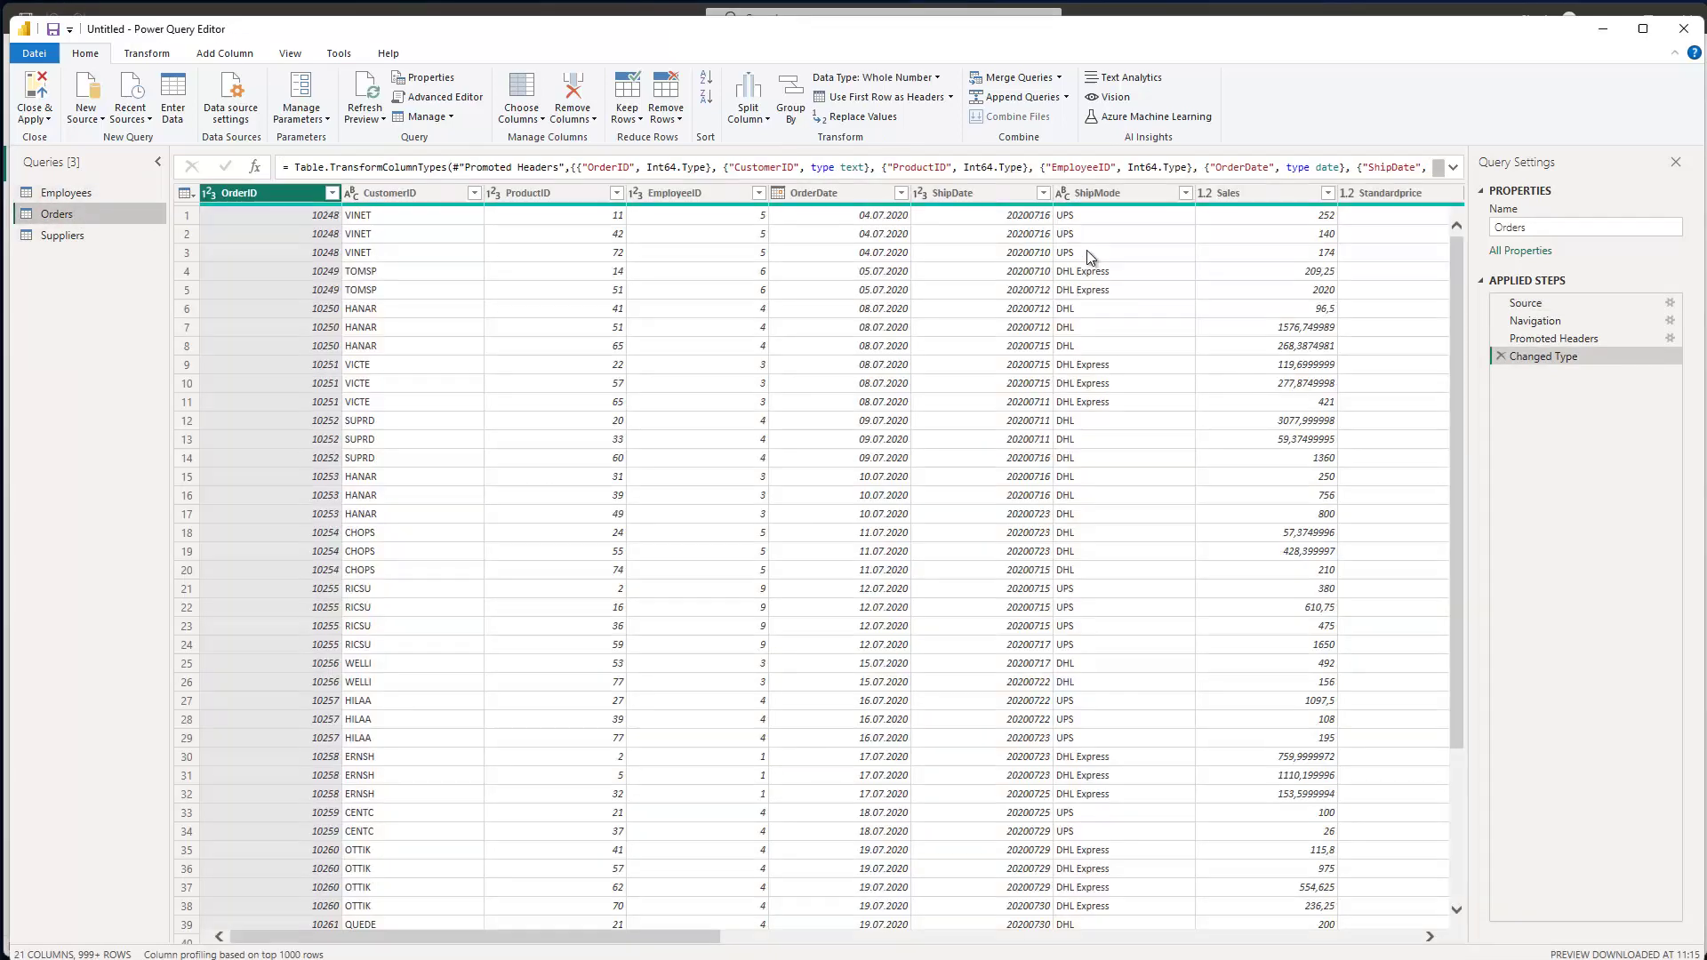
left_click(1528, 305)
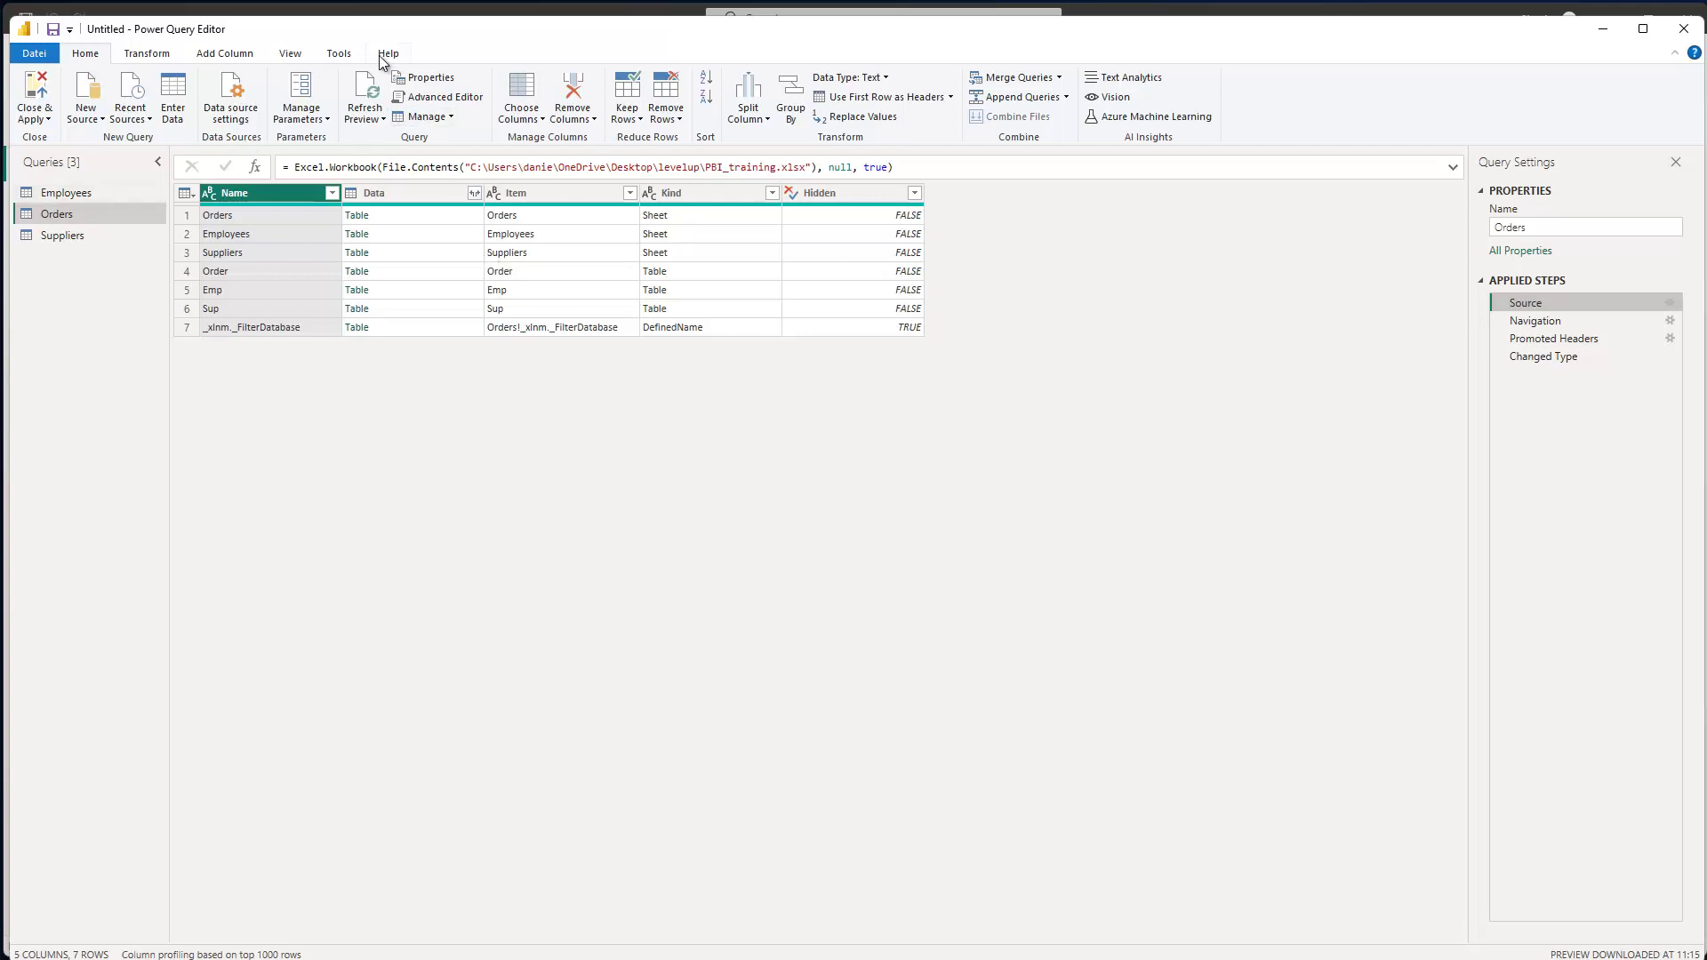
Review the Employees and Orders queries, then show the Suppliers query's 29-row supplier table.
left_click(52, 192)
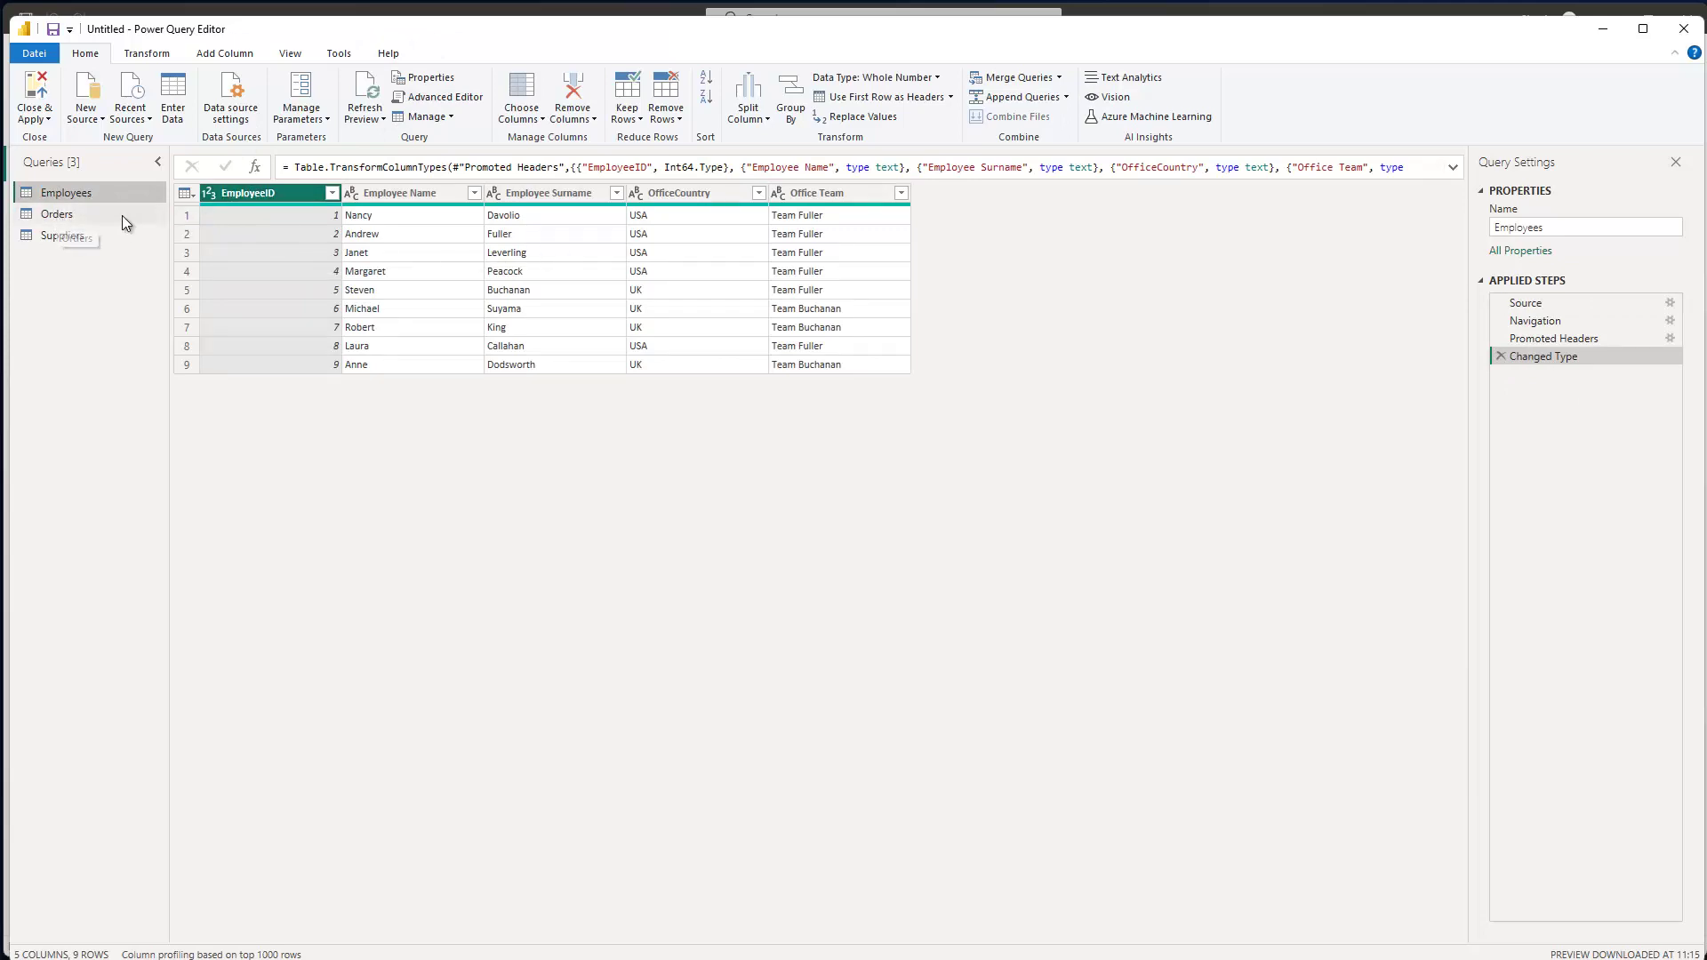
left_click(98, 214)
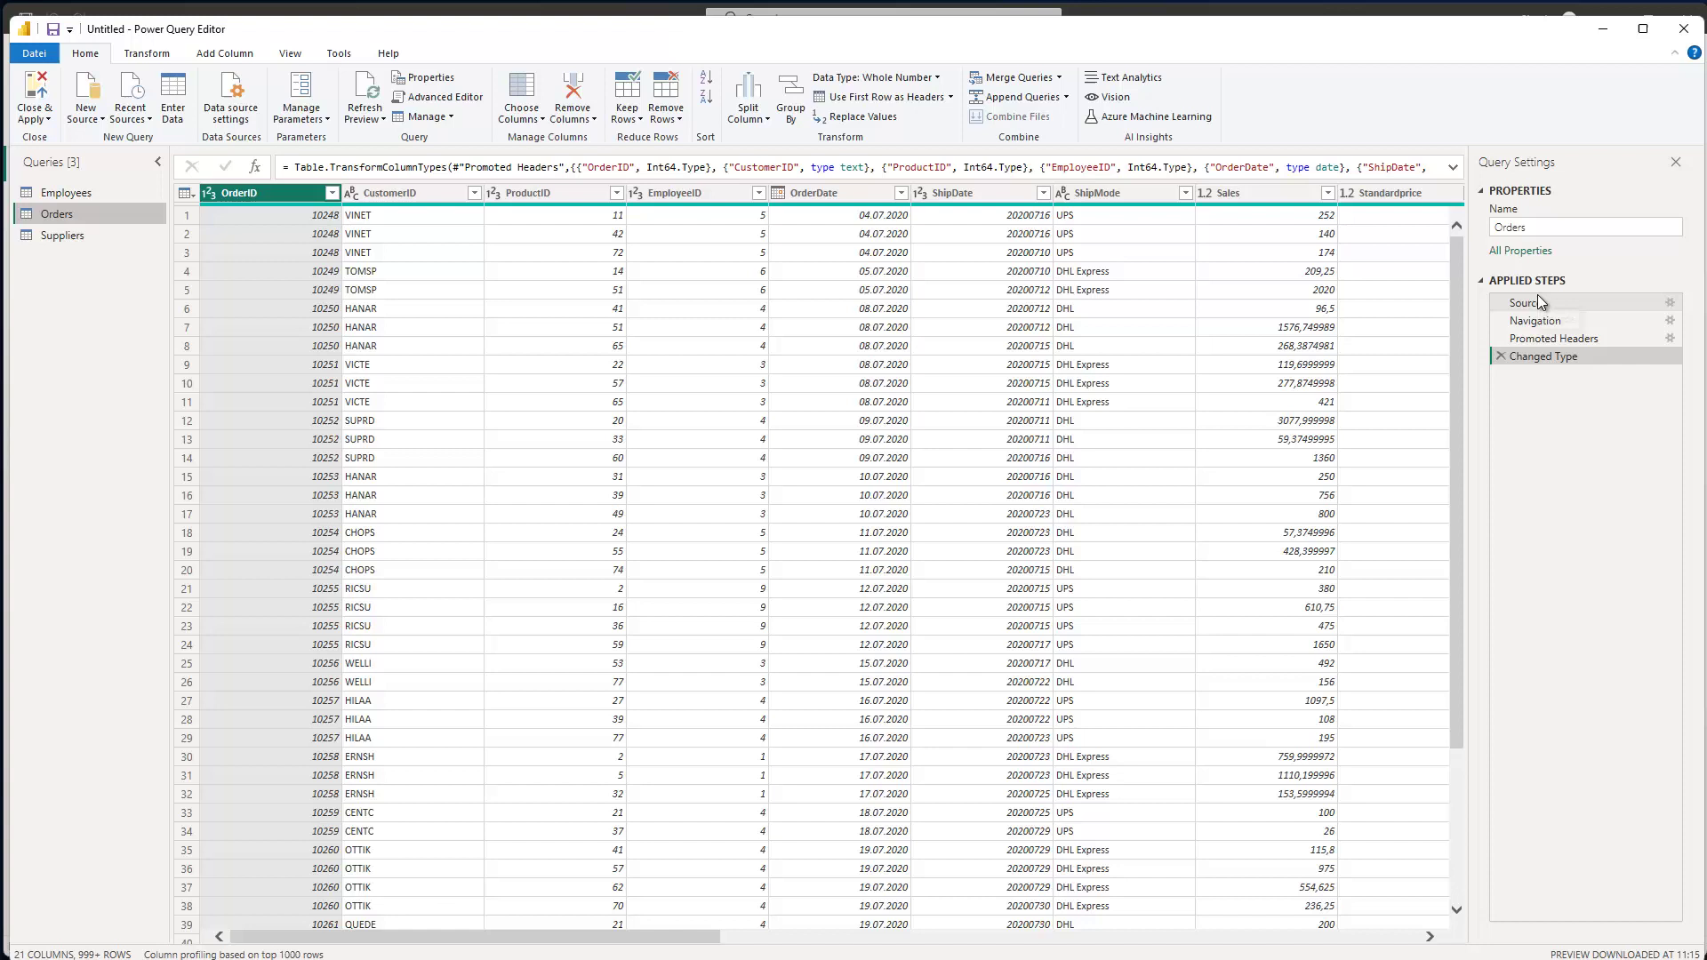
left_click(1540, 303)
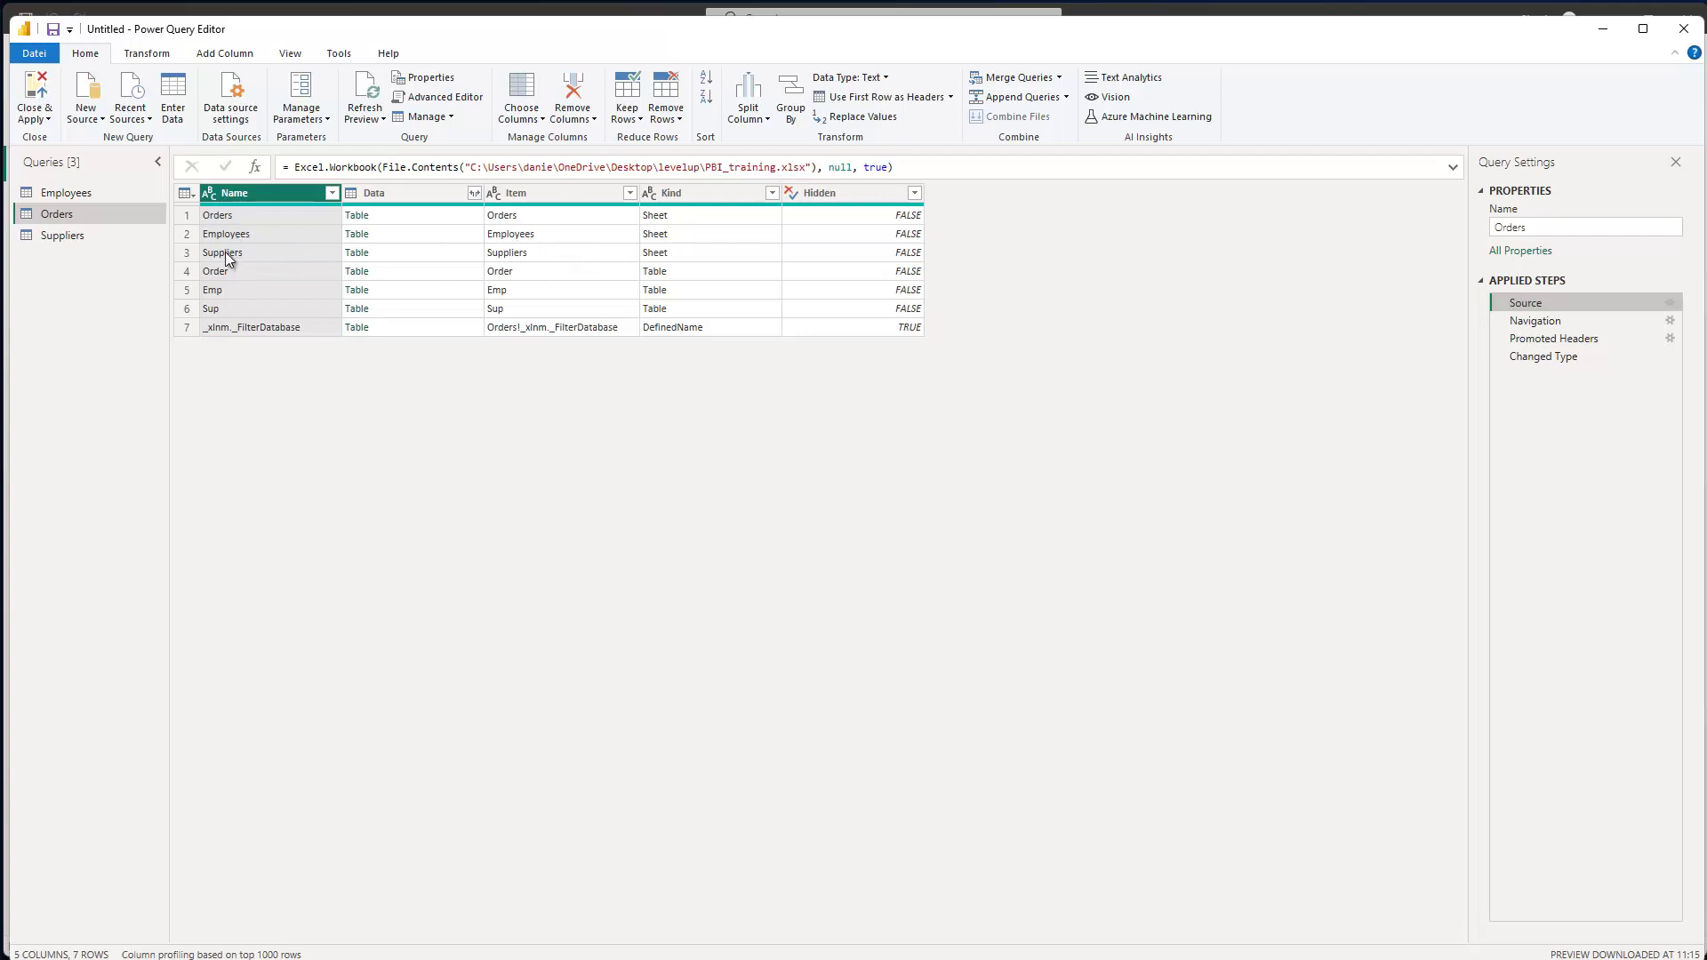
left_click(62, 233)
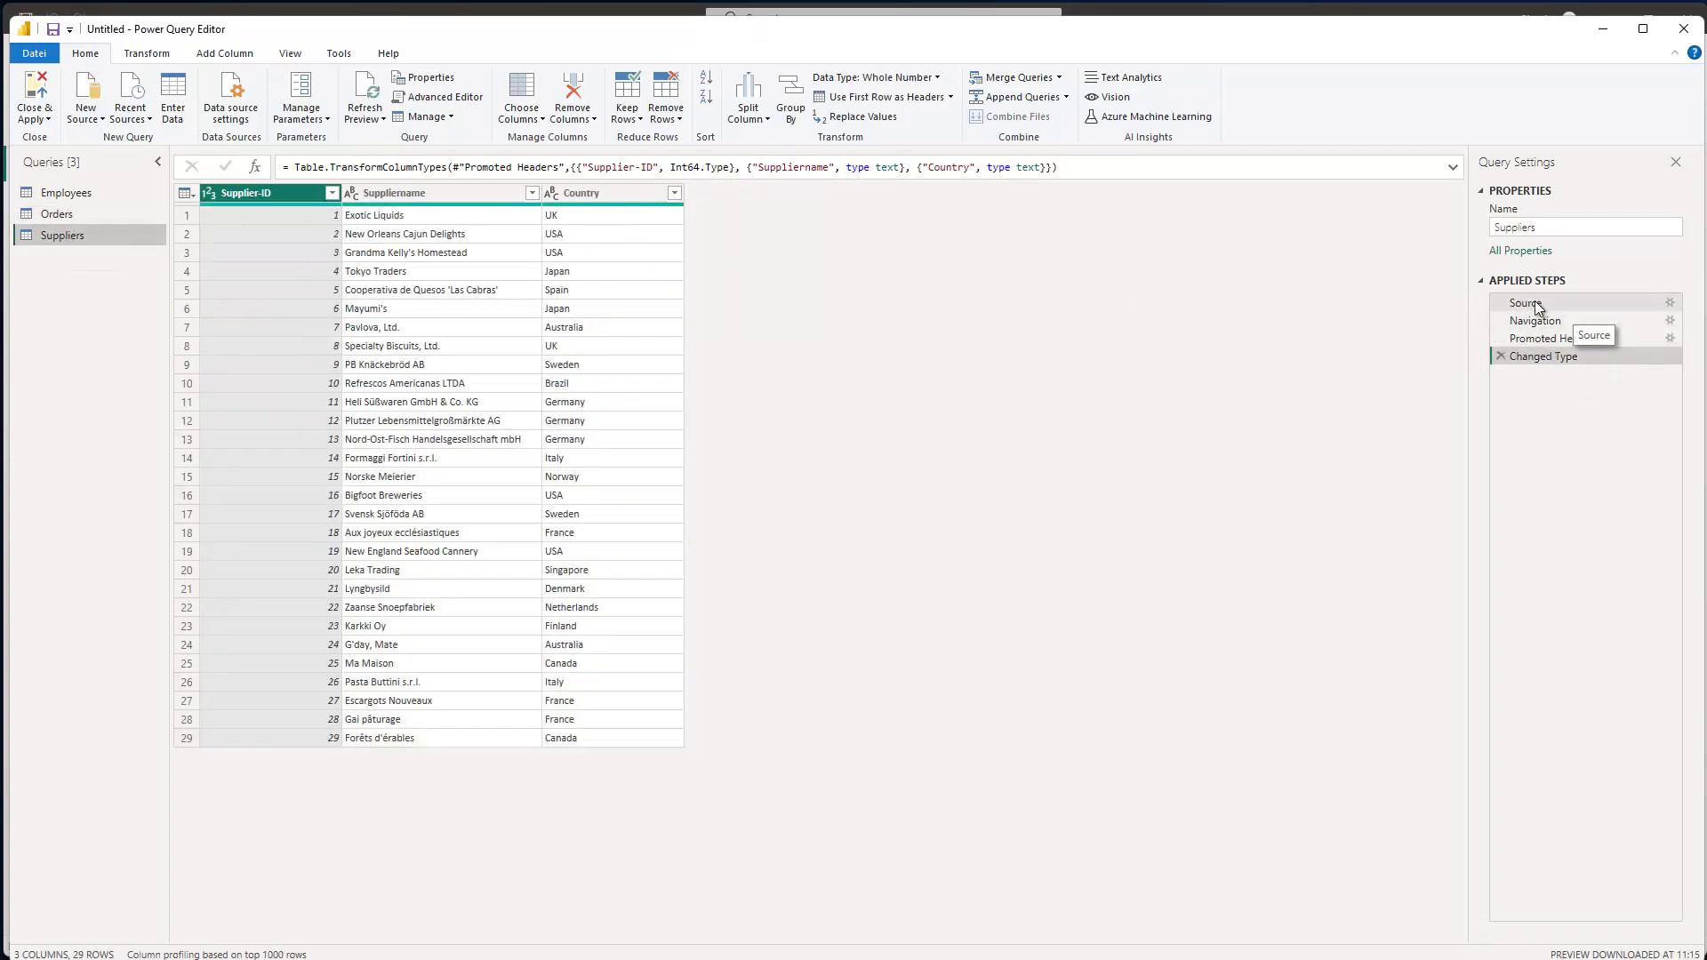
Open the Suppliers query's M code in the Advanced Editor and select all of it.
left_click(440, 97)
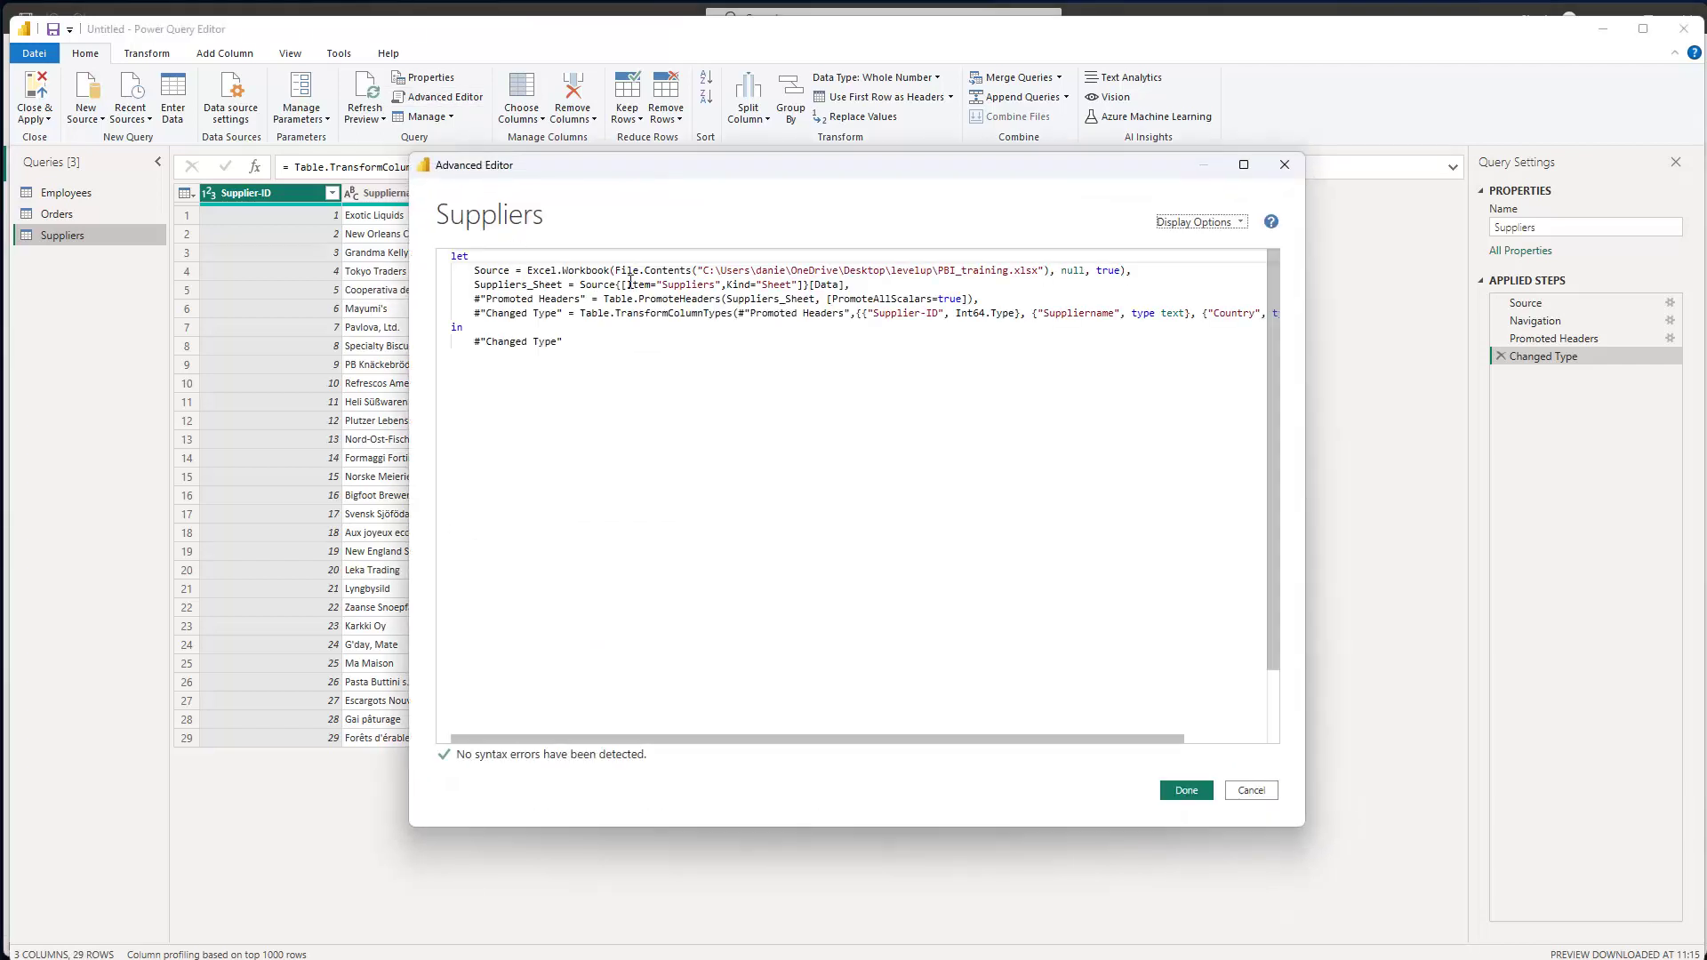
left_click_drag(626, 284, 718, 285)
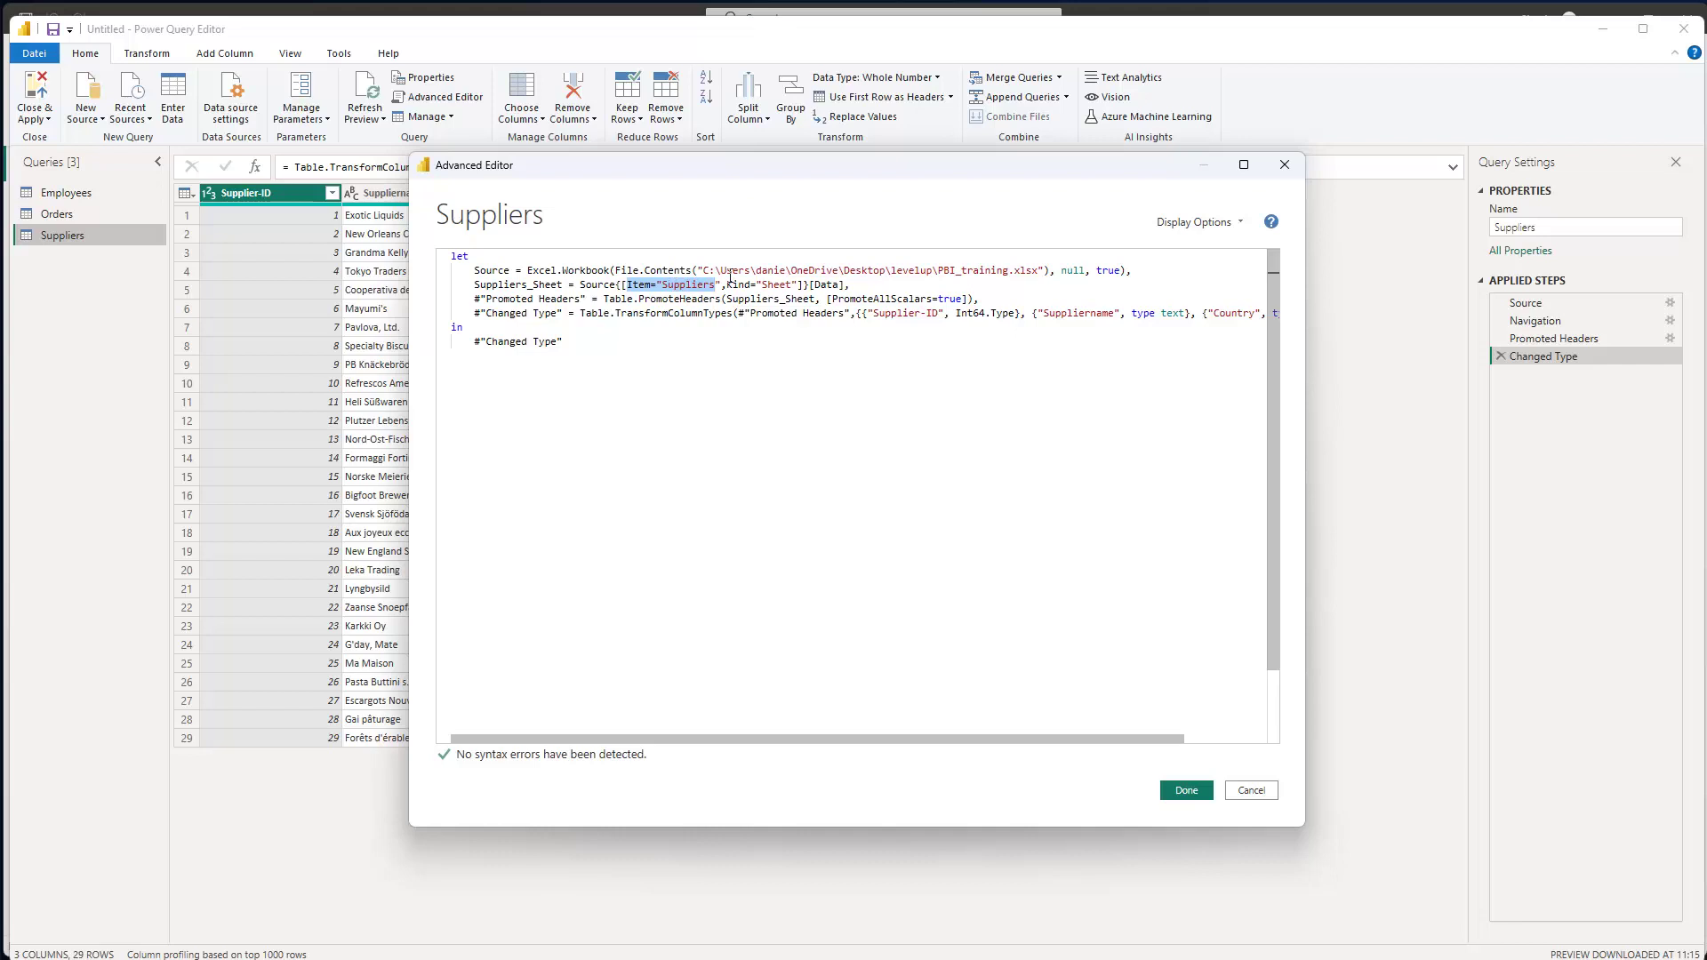
left_click(607, 299)
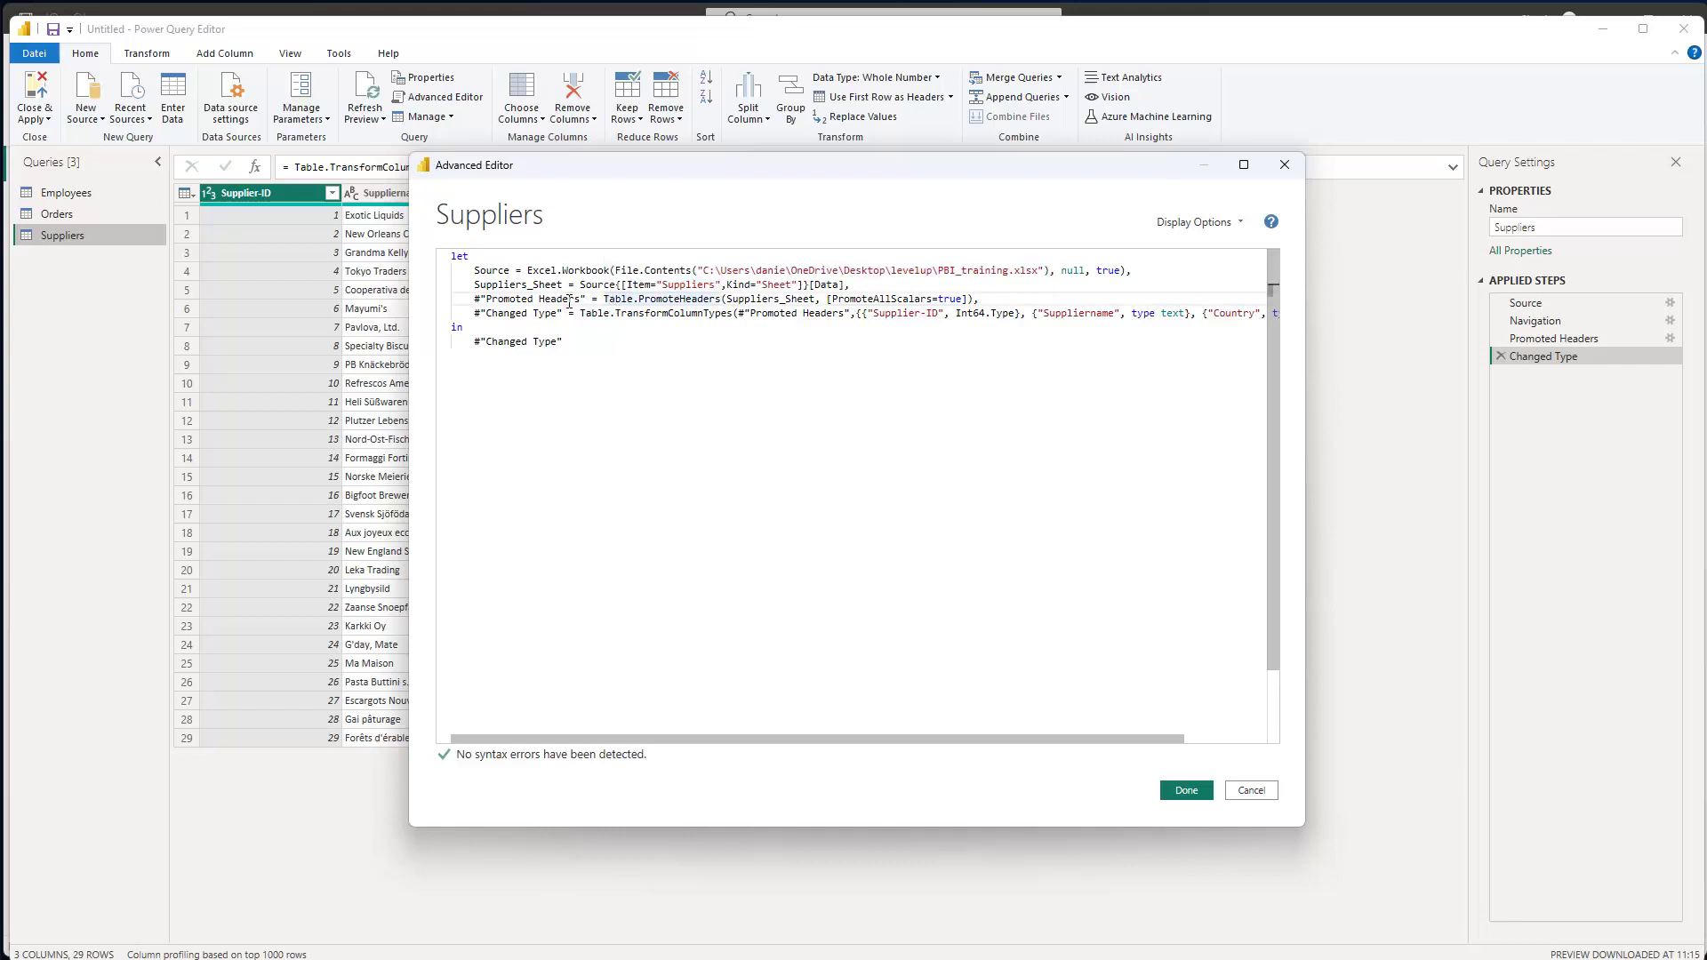
key("ctrl+a")
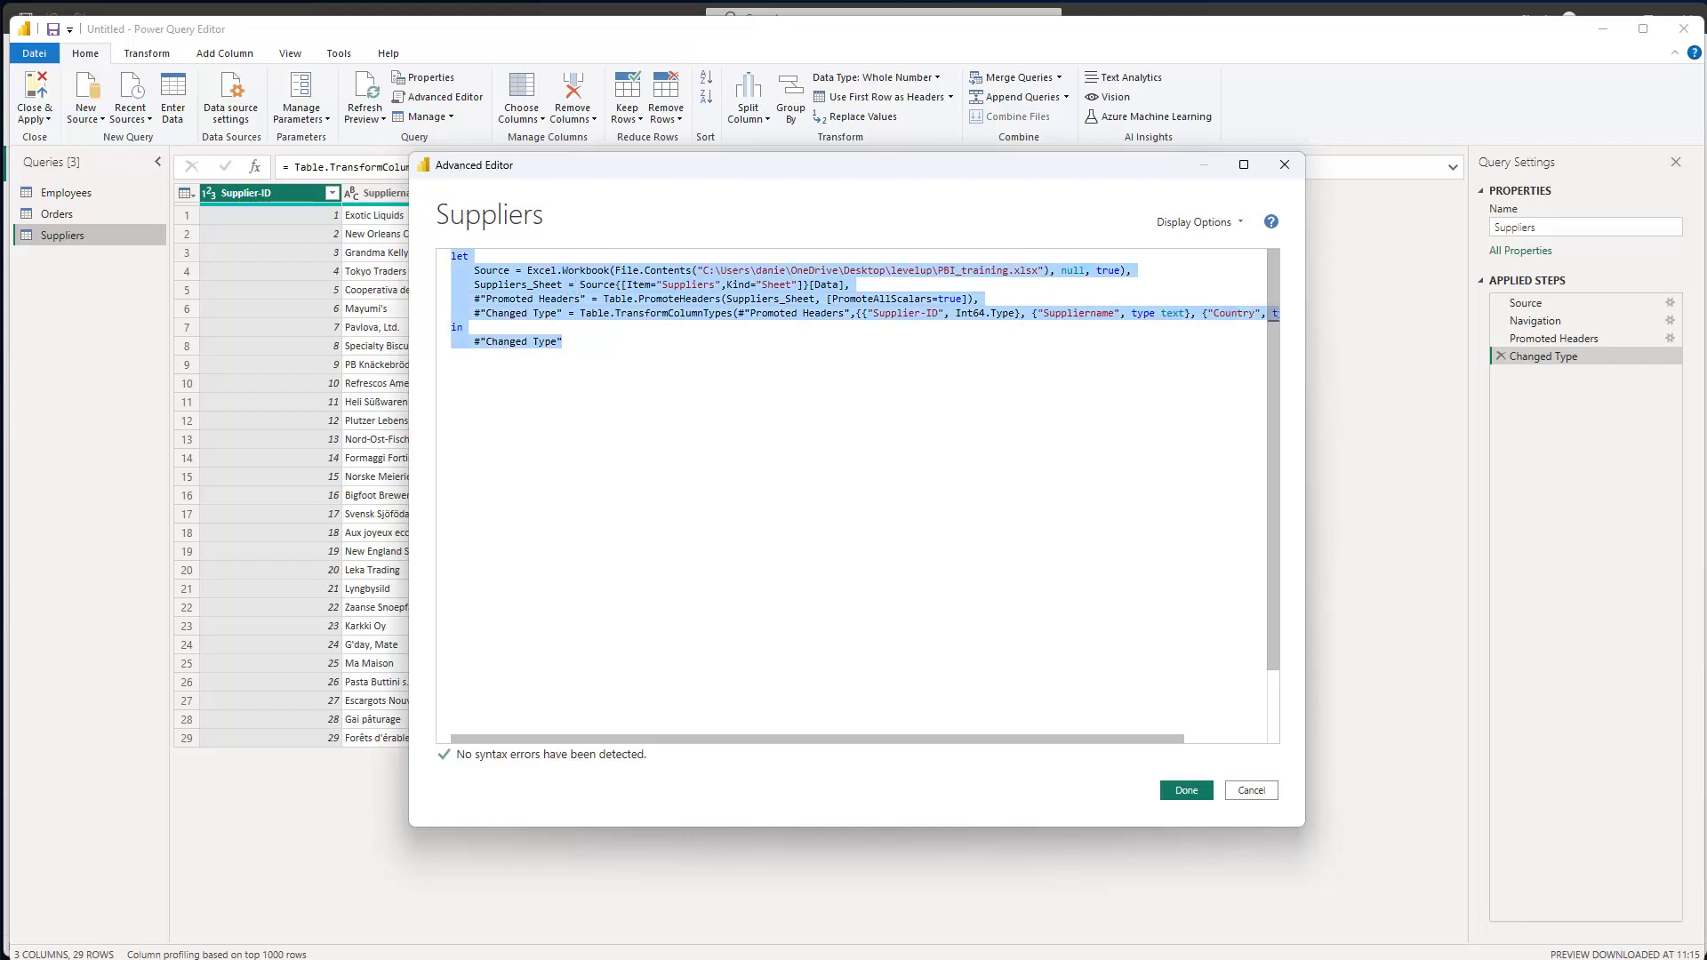
Paste the Suppliers query code into Notepad, replacing its previous contents.
key("alt+Tab")
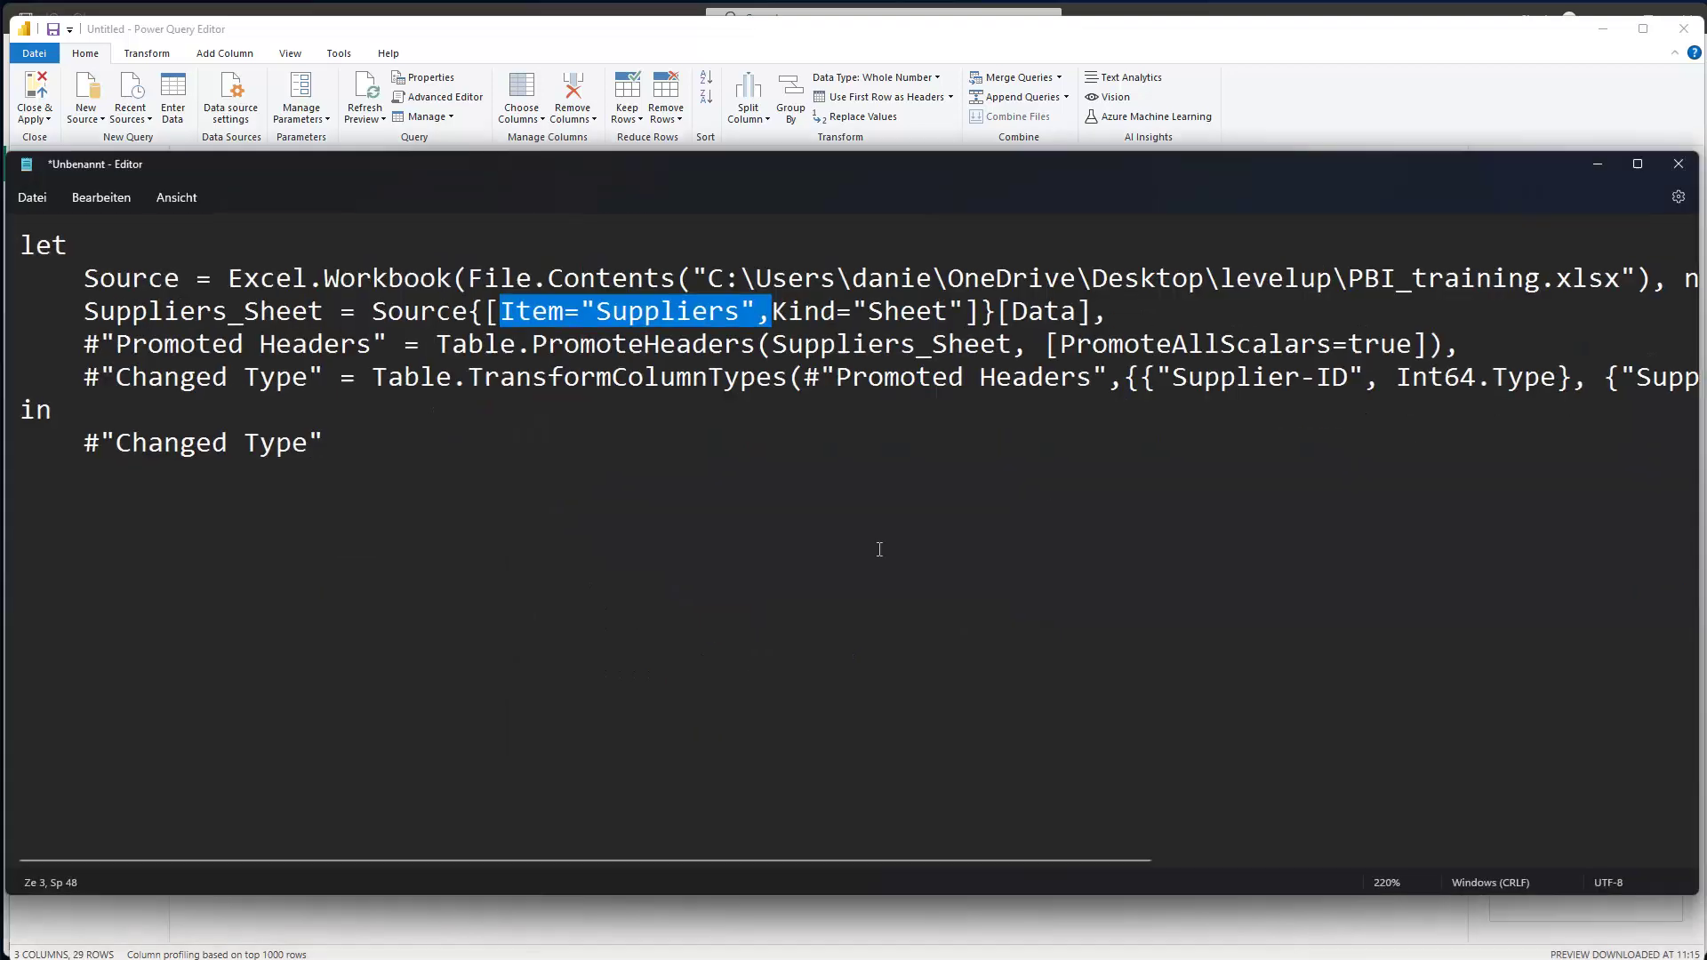
left_click(322, 348)
key("ctrl+a")
key("ctrl+v")
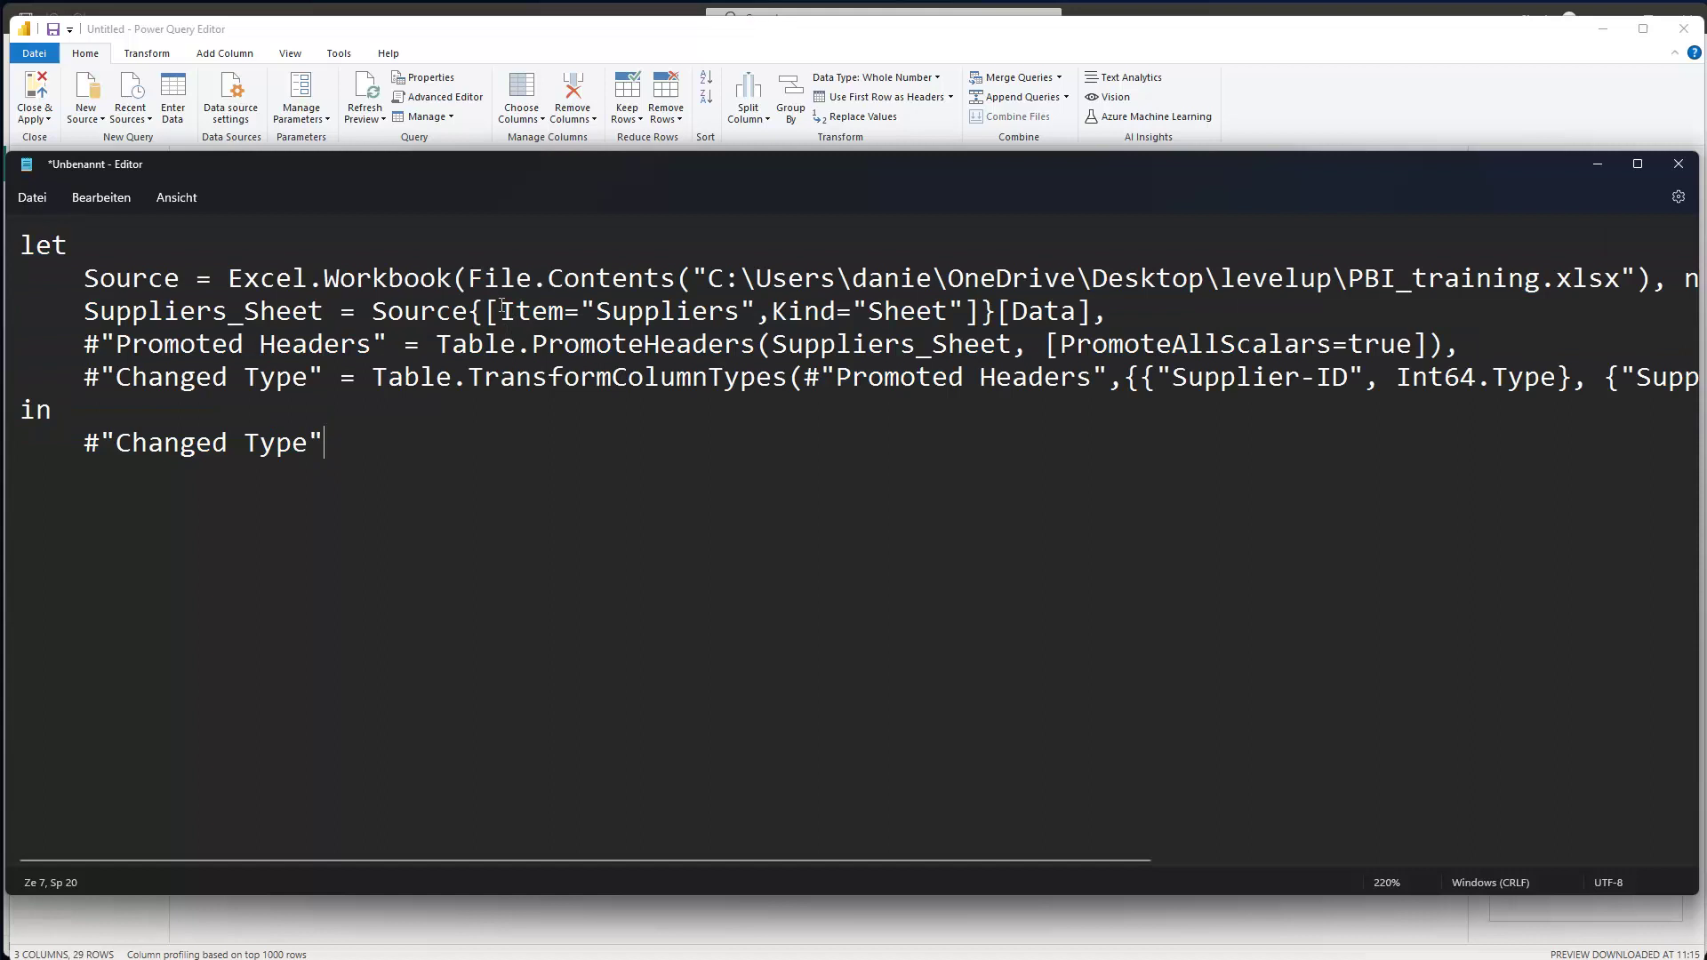
Replace [Item="Suppliers",Kind="Sheet"] with 2 so the line reads Suppliers_Sheet = Source{2}[Data].
left_click_drag(500, 311, 757, 302)
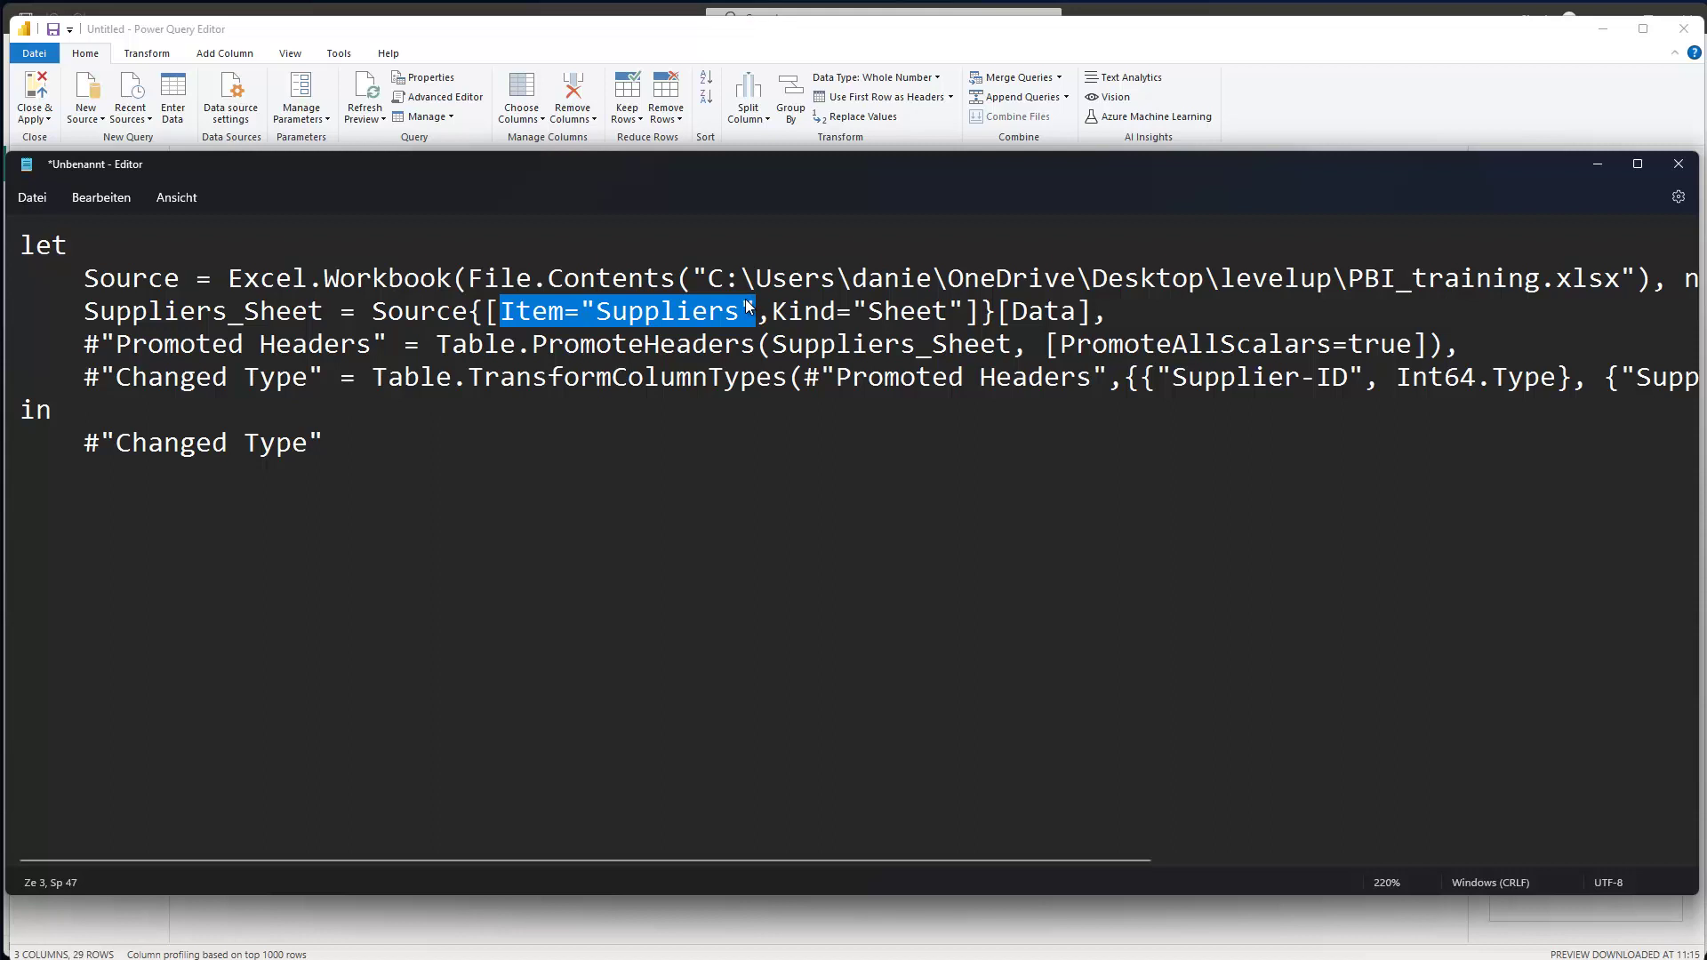
left_click(579, 318)
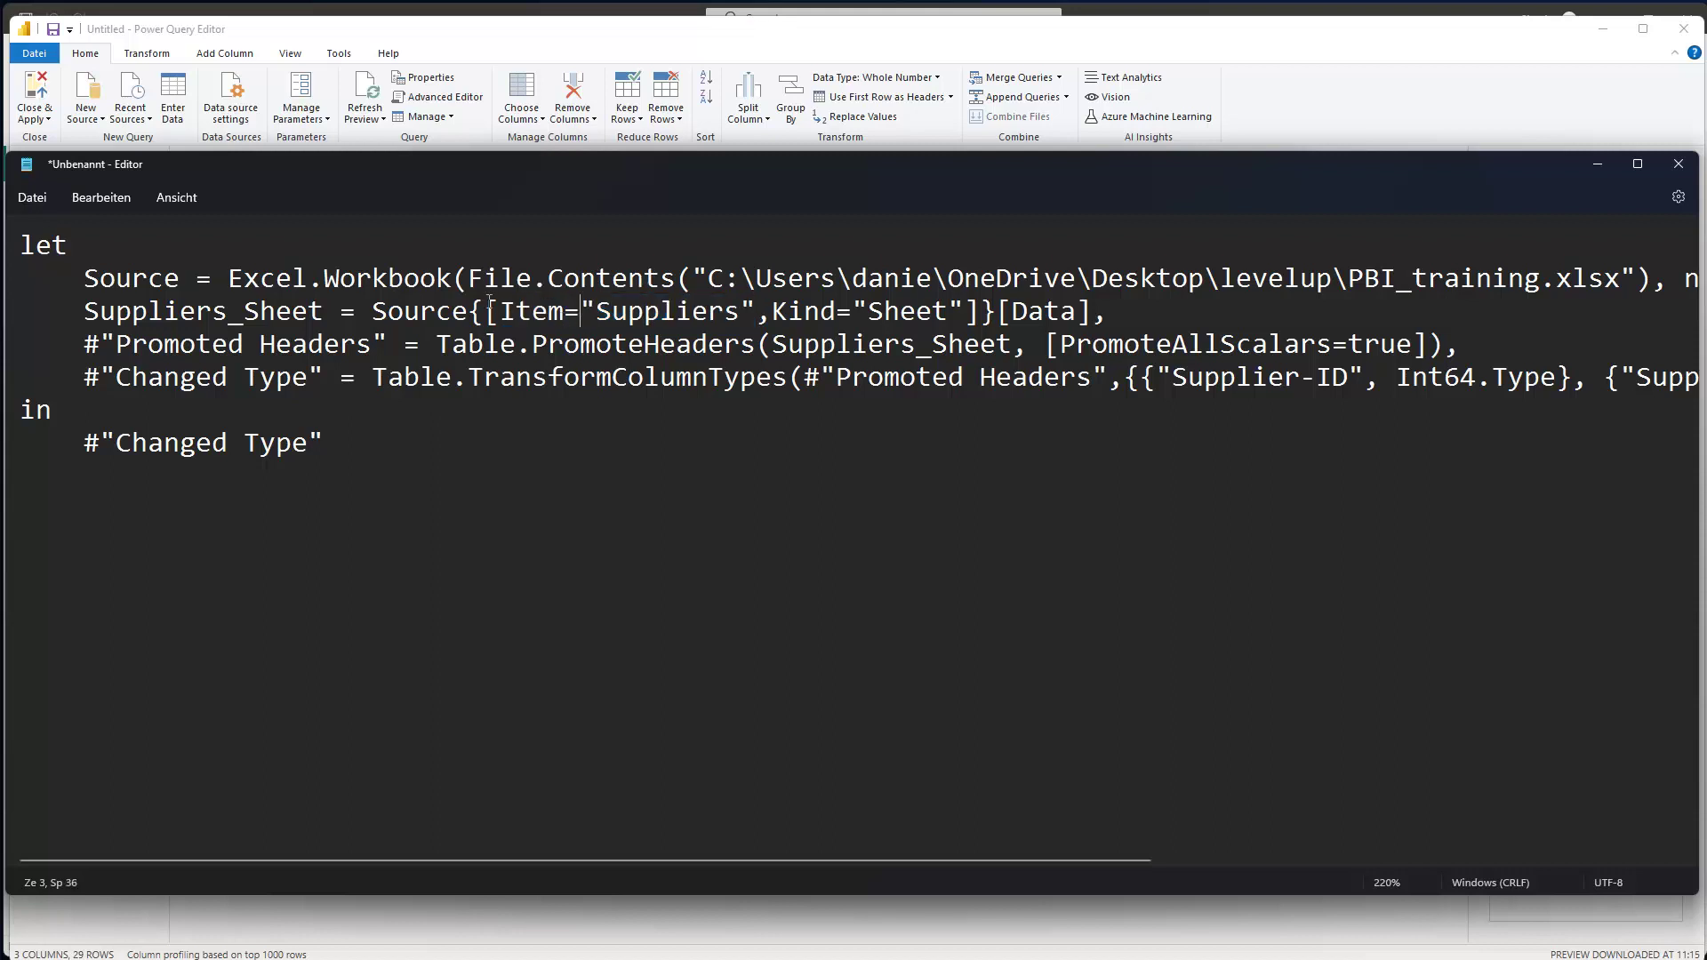
left_click_drag(487, 307, 981, 307)
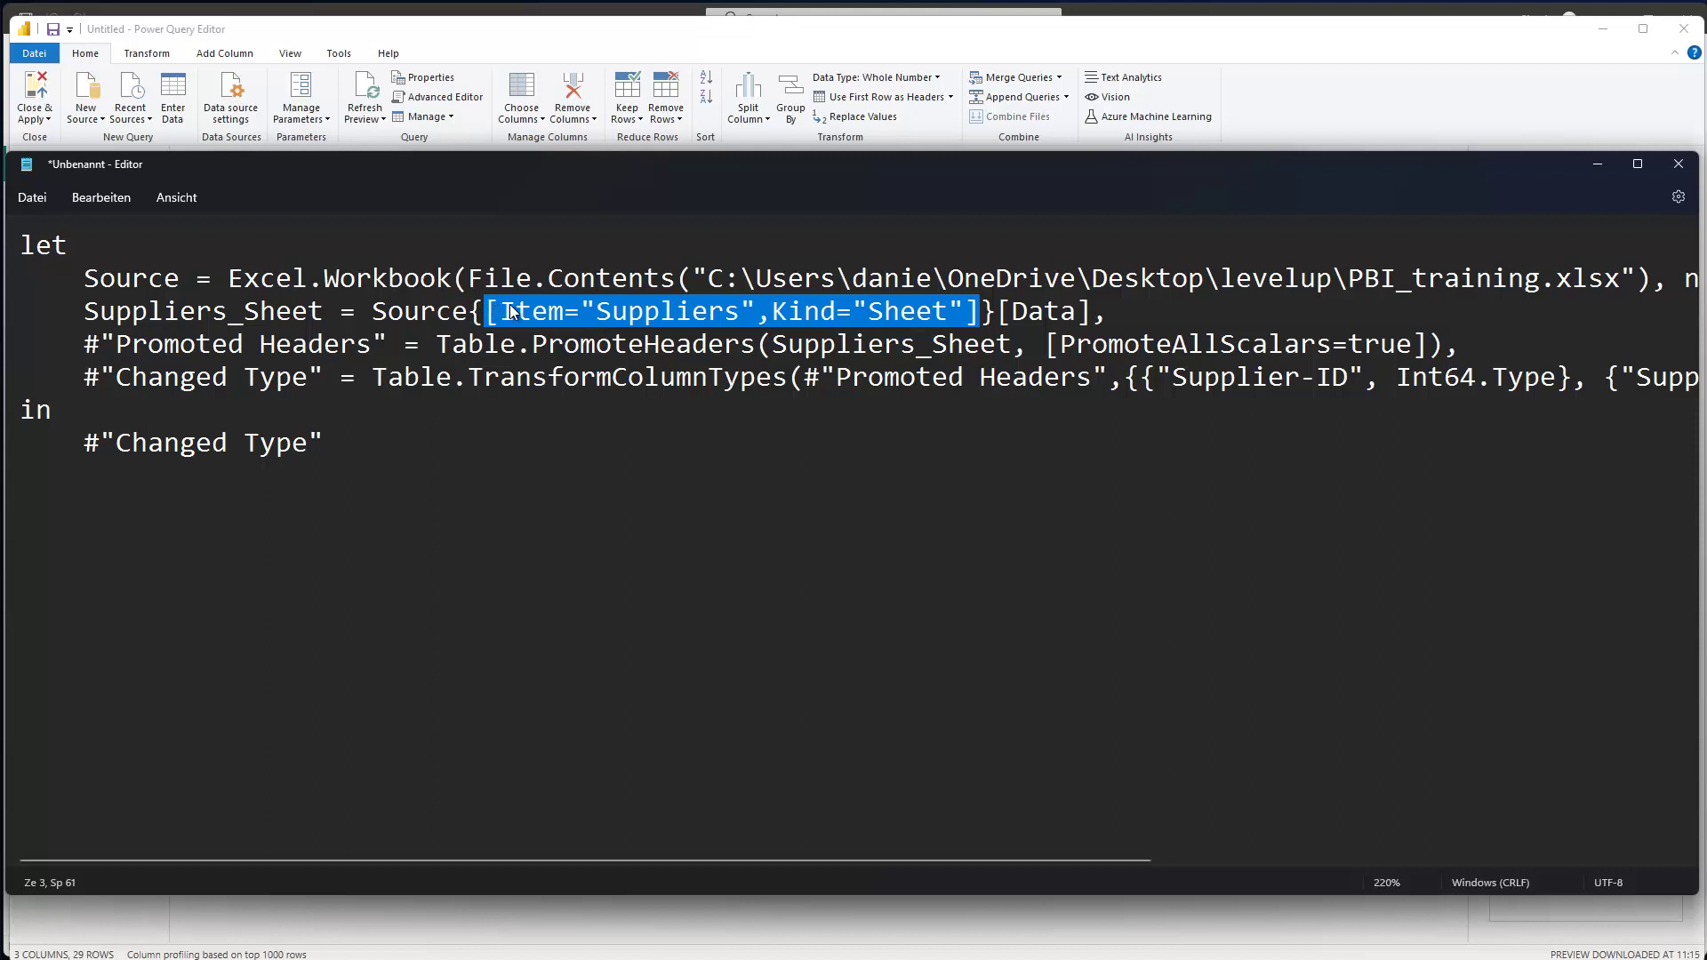
key("Delete")
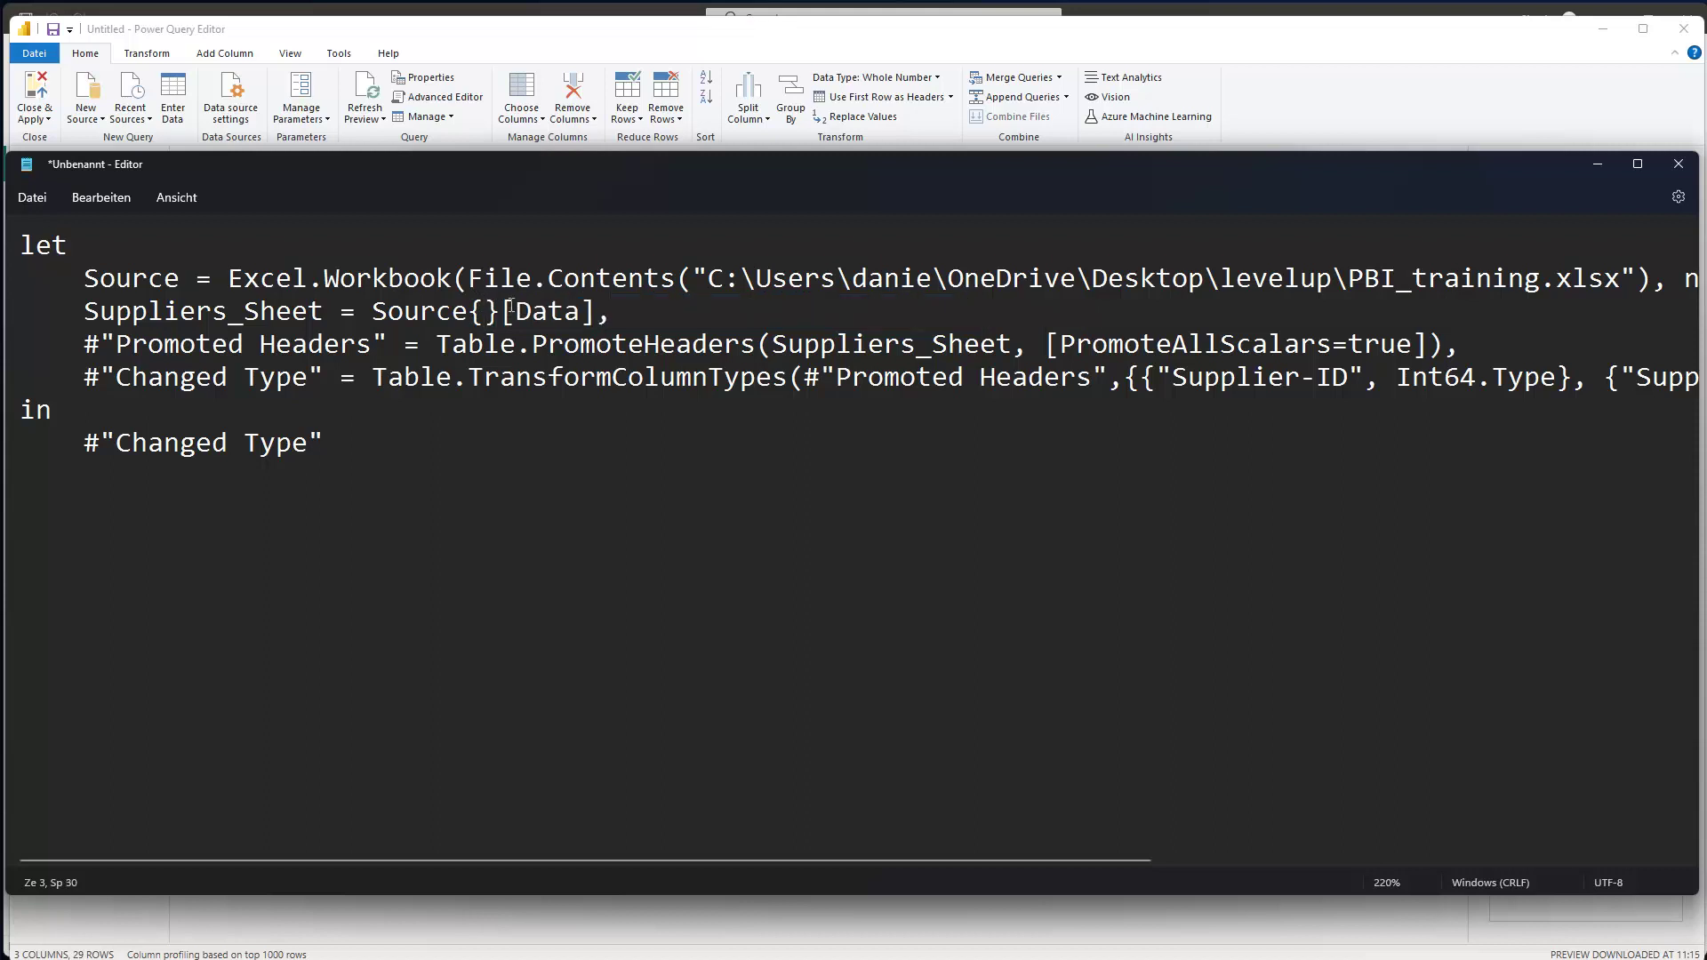
type("2")
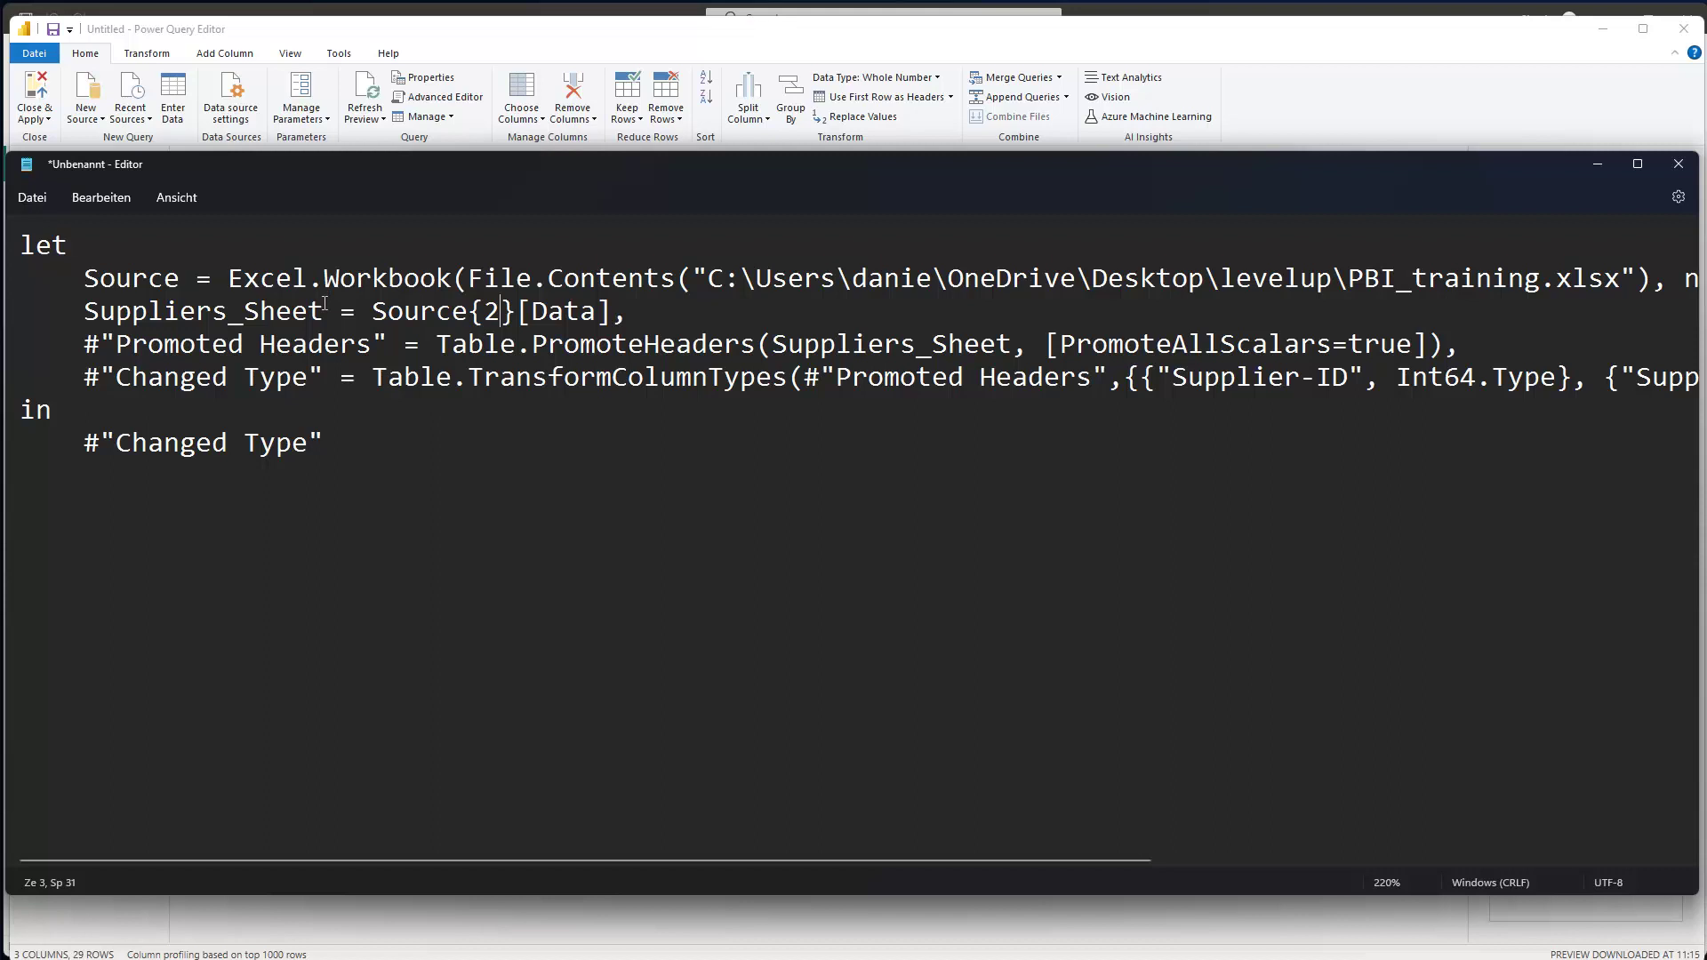
key("ctrl+a")
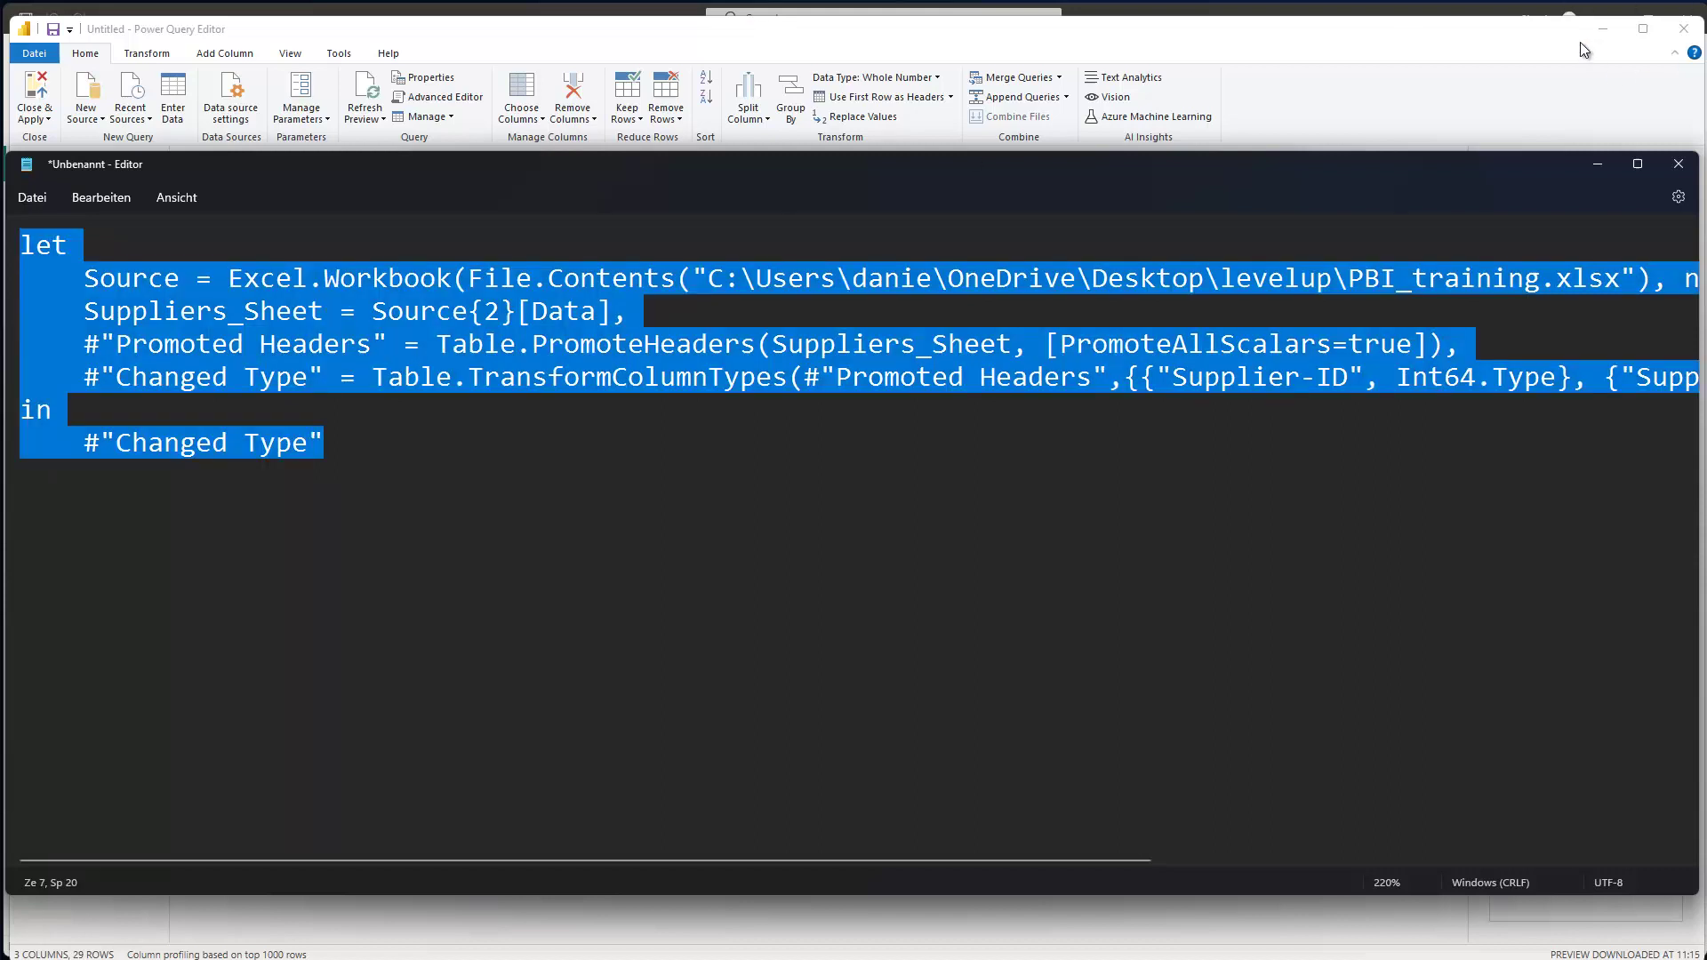
Paste the edited Source{2}[Data] code into the Suppliers Advanced Editor and apply it.
left_click(1148, 61)
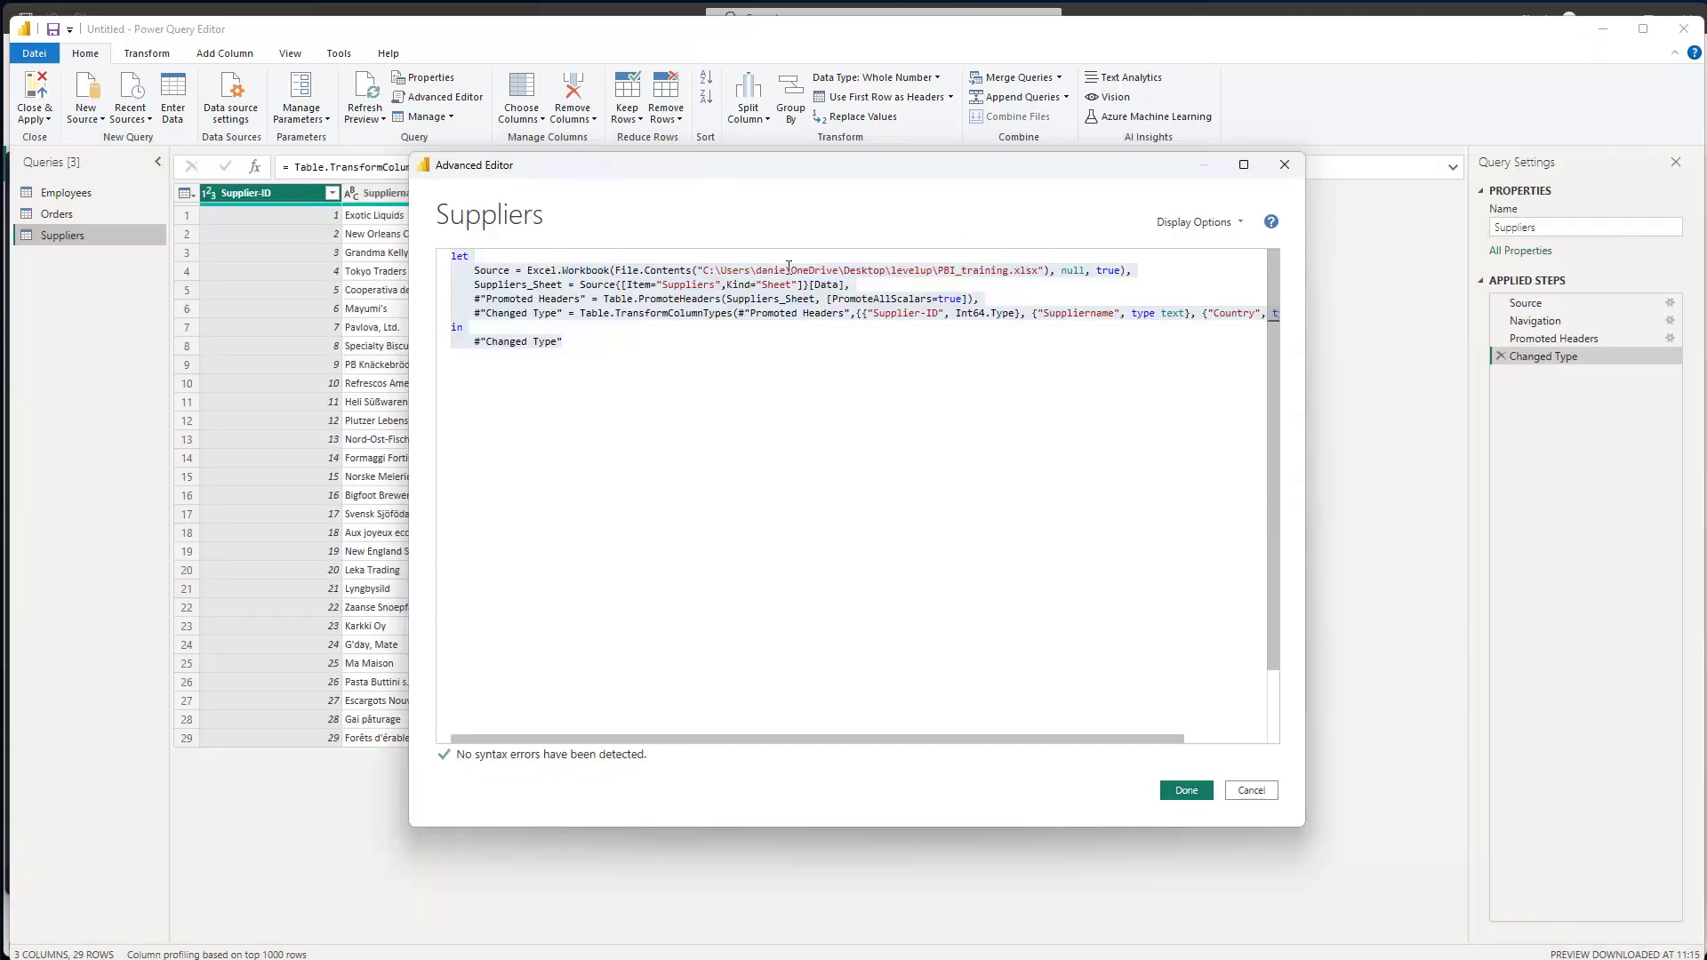
left_click(703, 299)
key("ctrl+a")
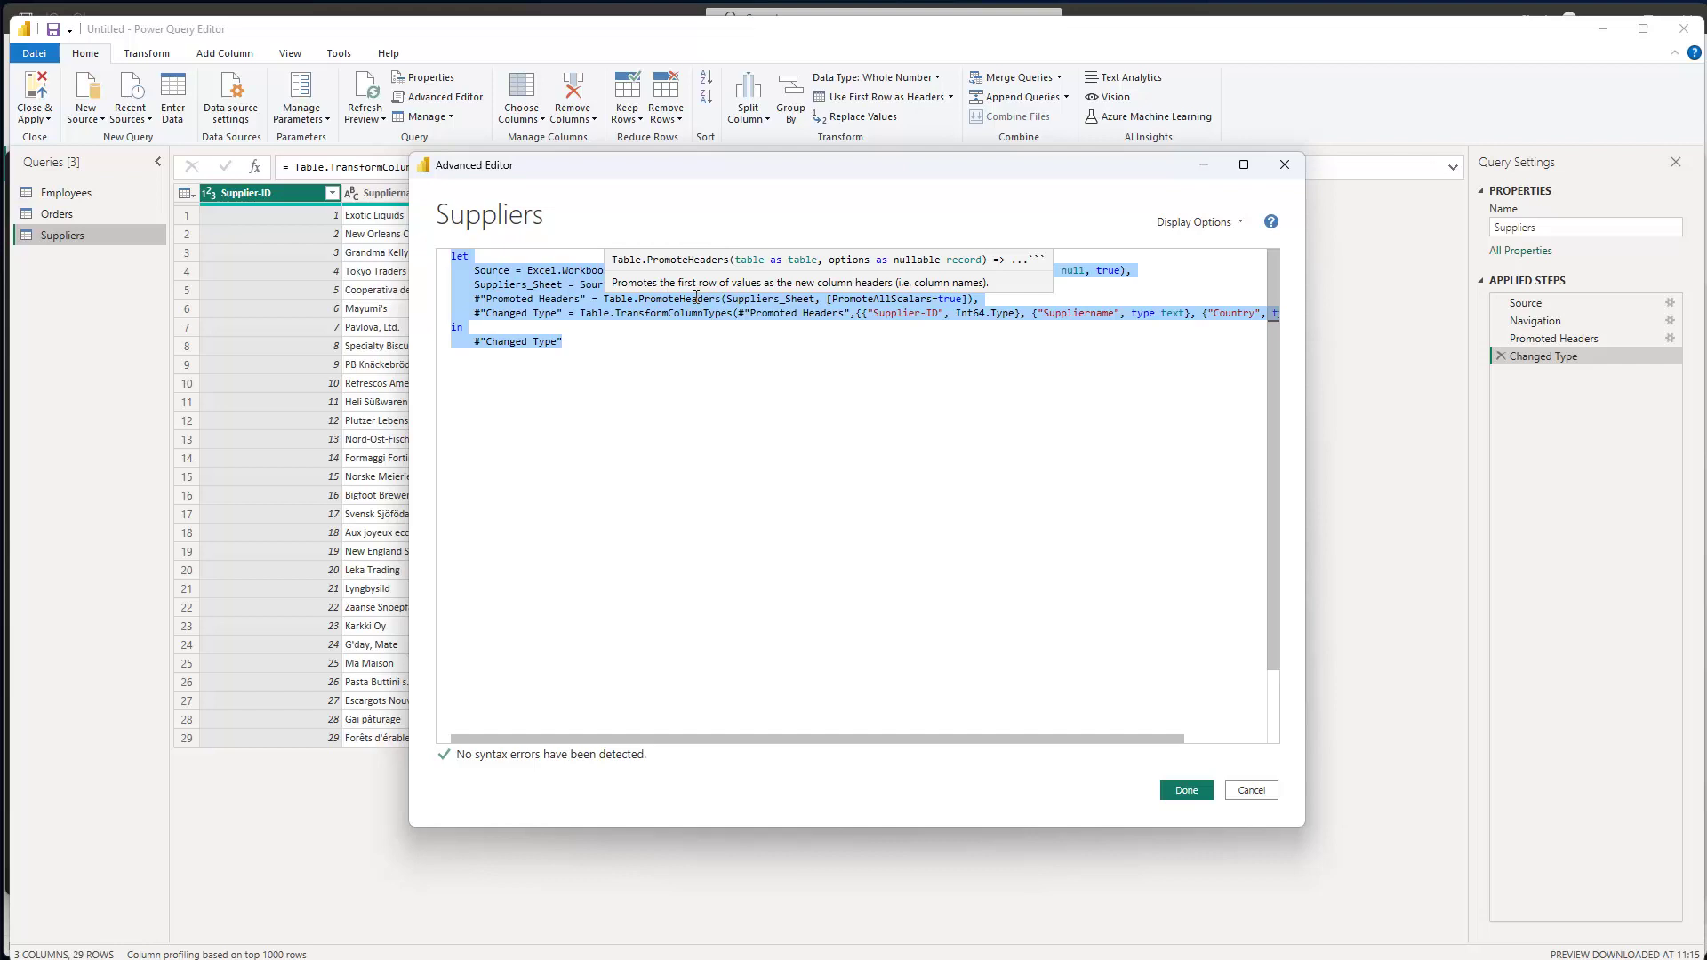
key("Right")
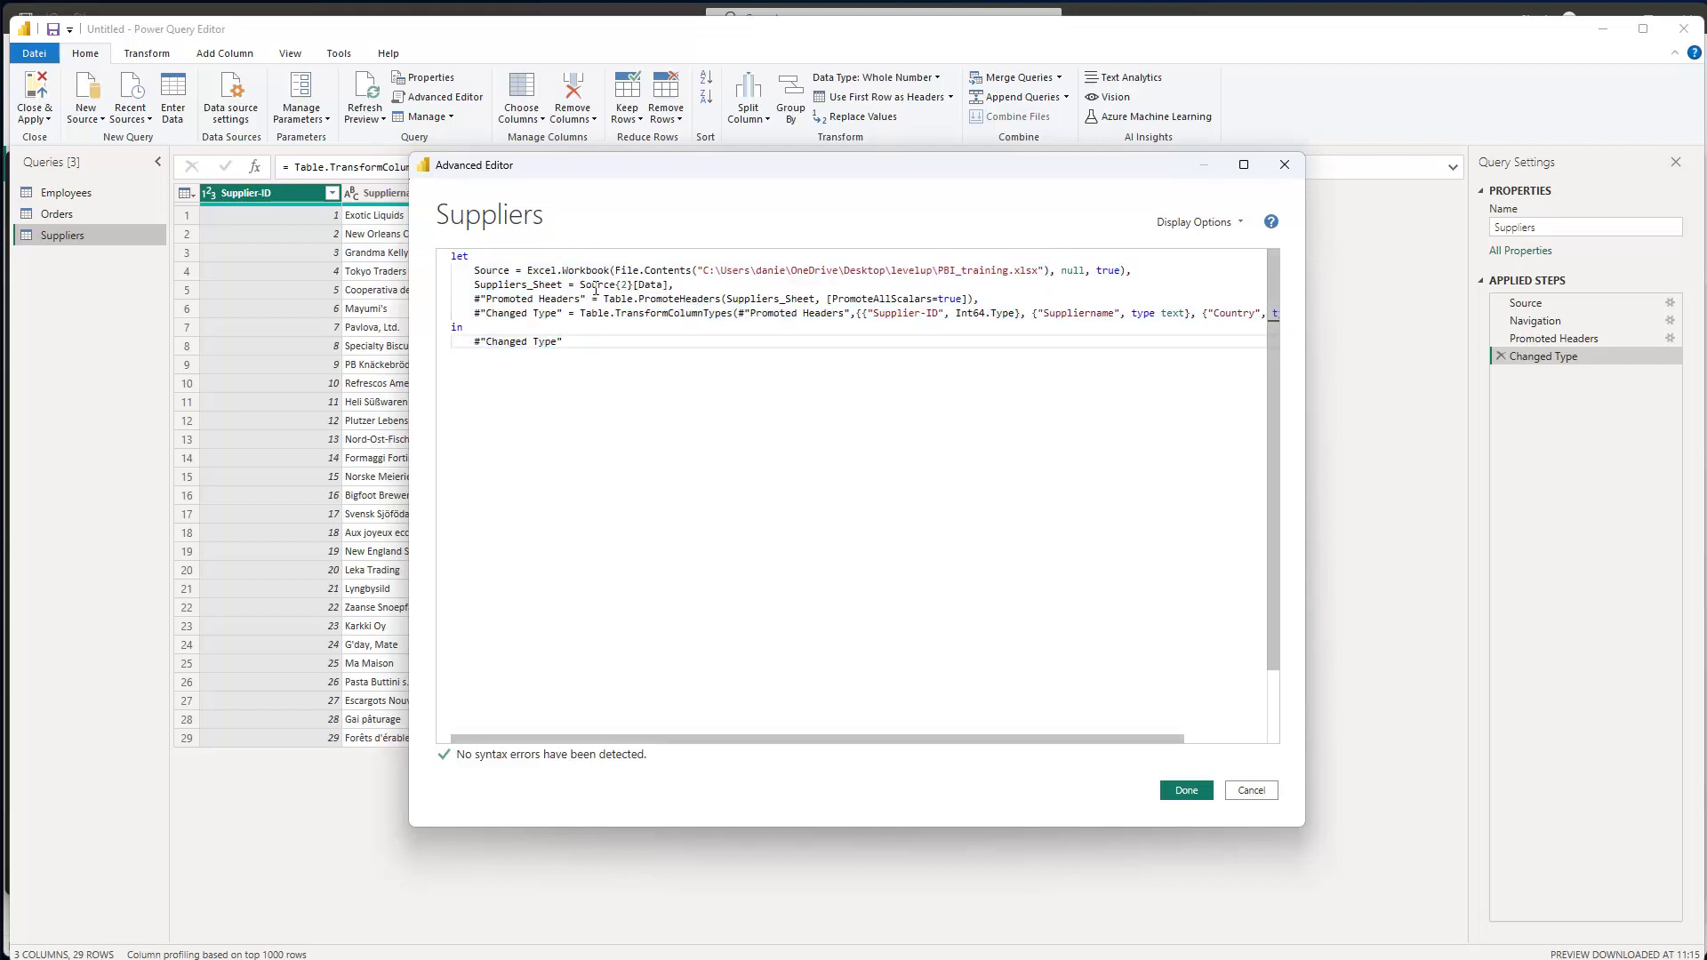
left_click_drag(699, 173, 830, 182)
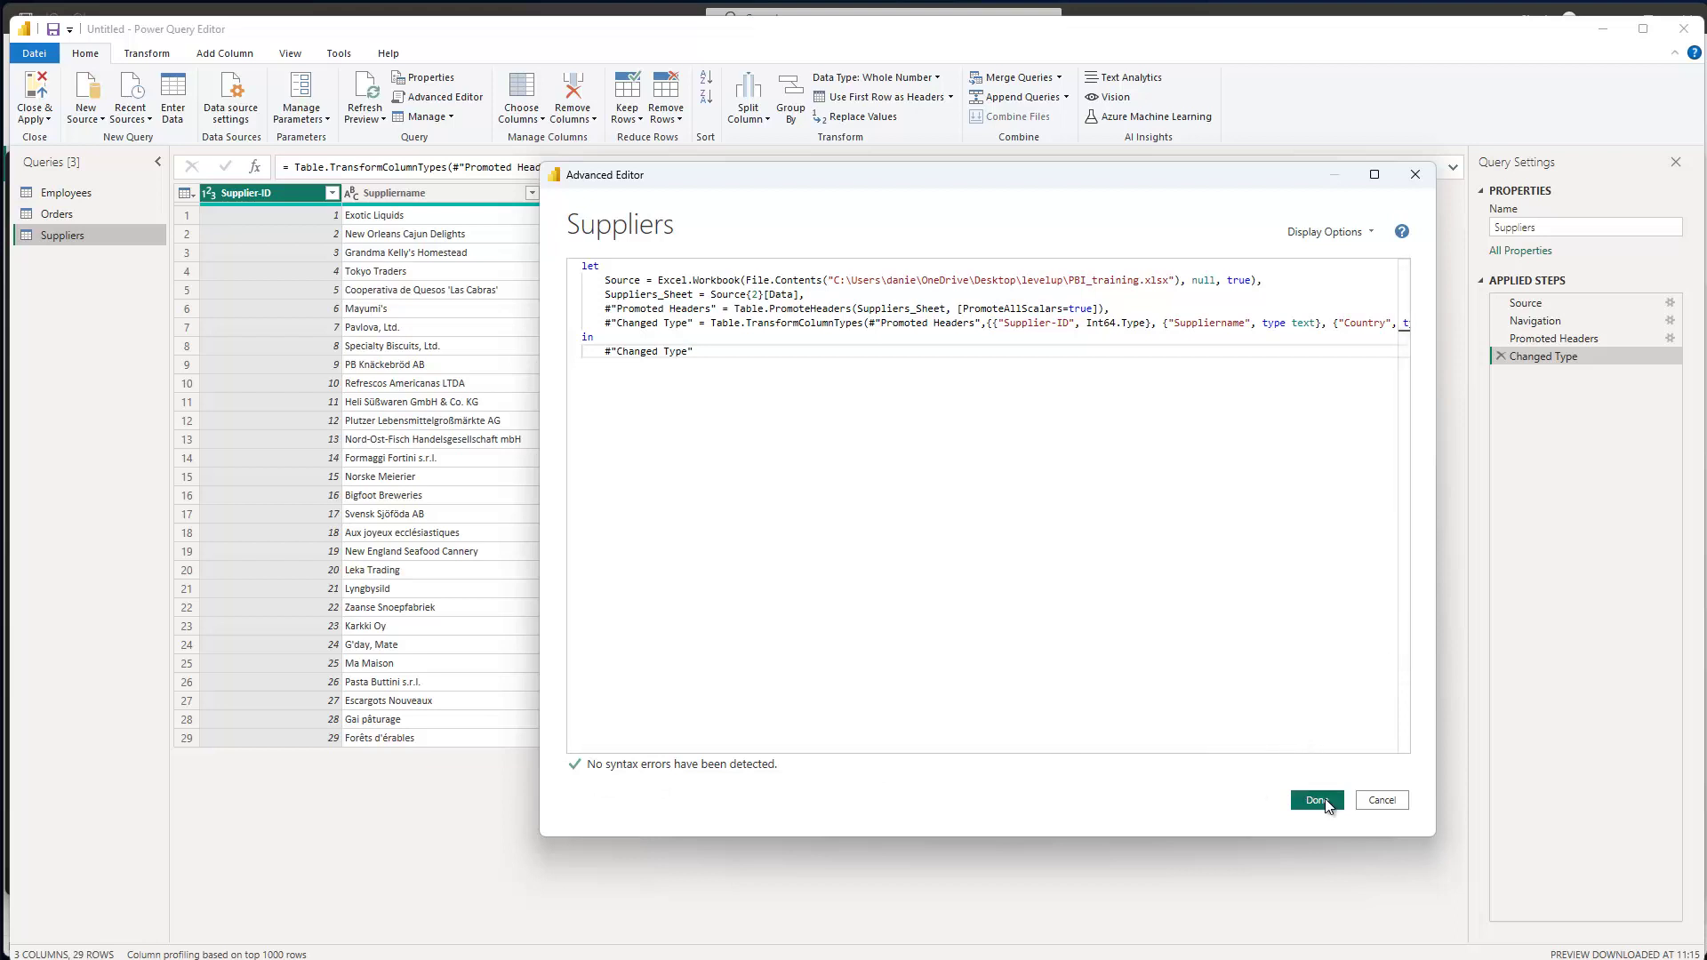
left_click(1316, 800)
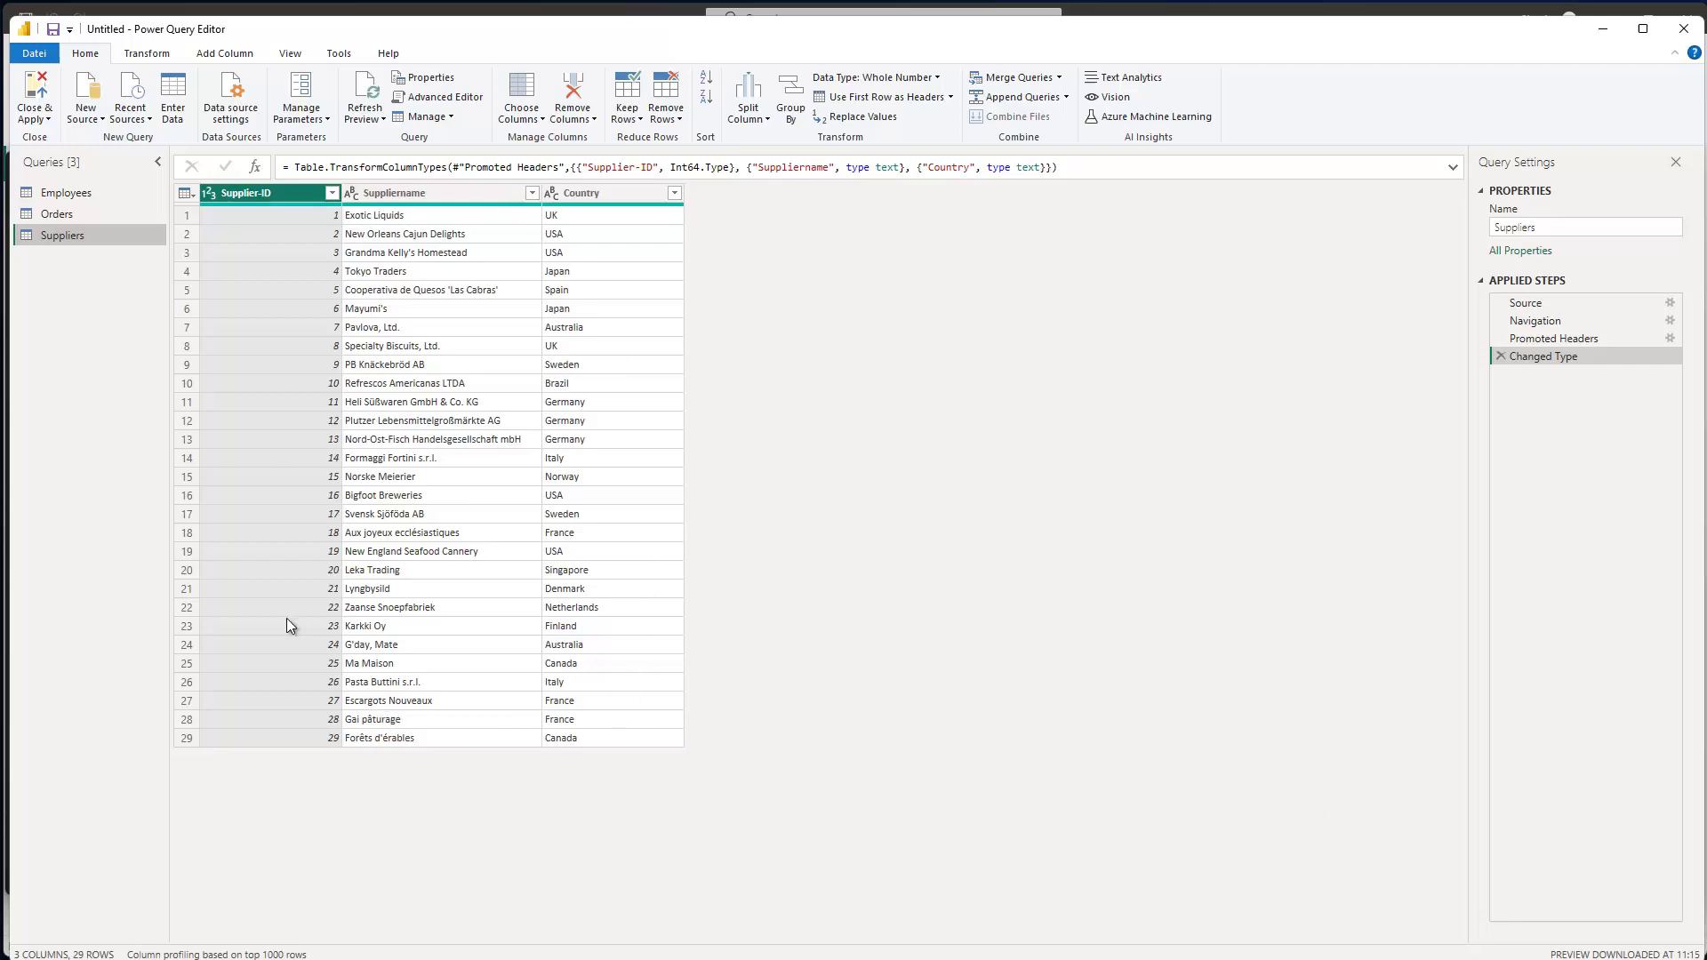
Change the Orders query's sheet lookup to Orders_Sheet = Source{0}[Data] and apply it.
left_click(56, 215)
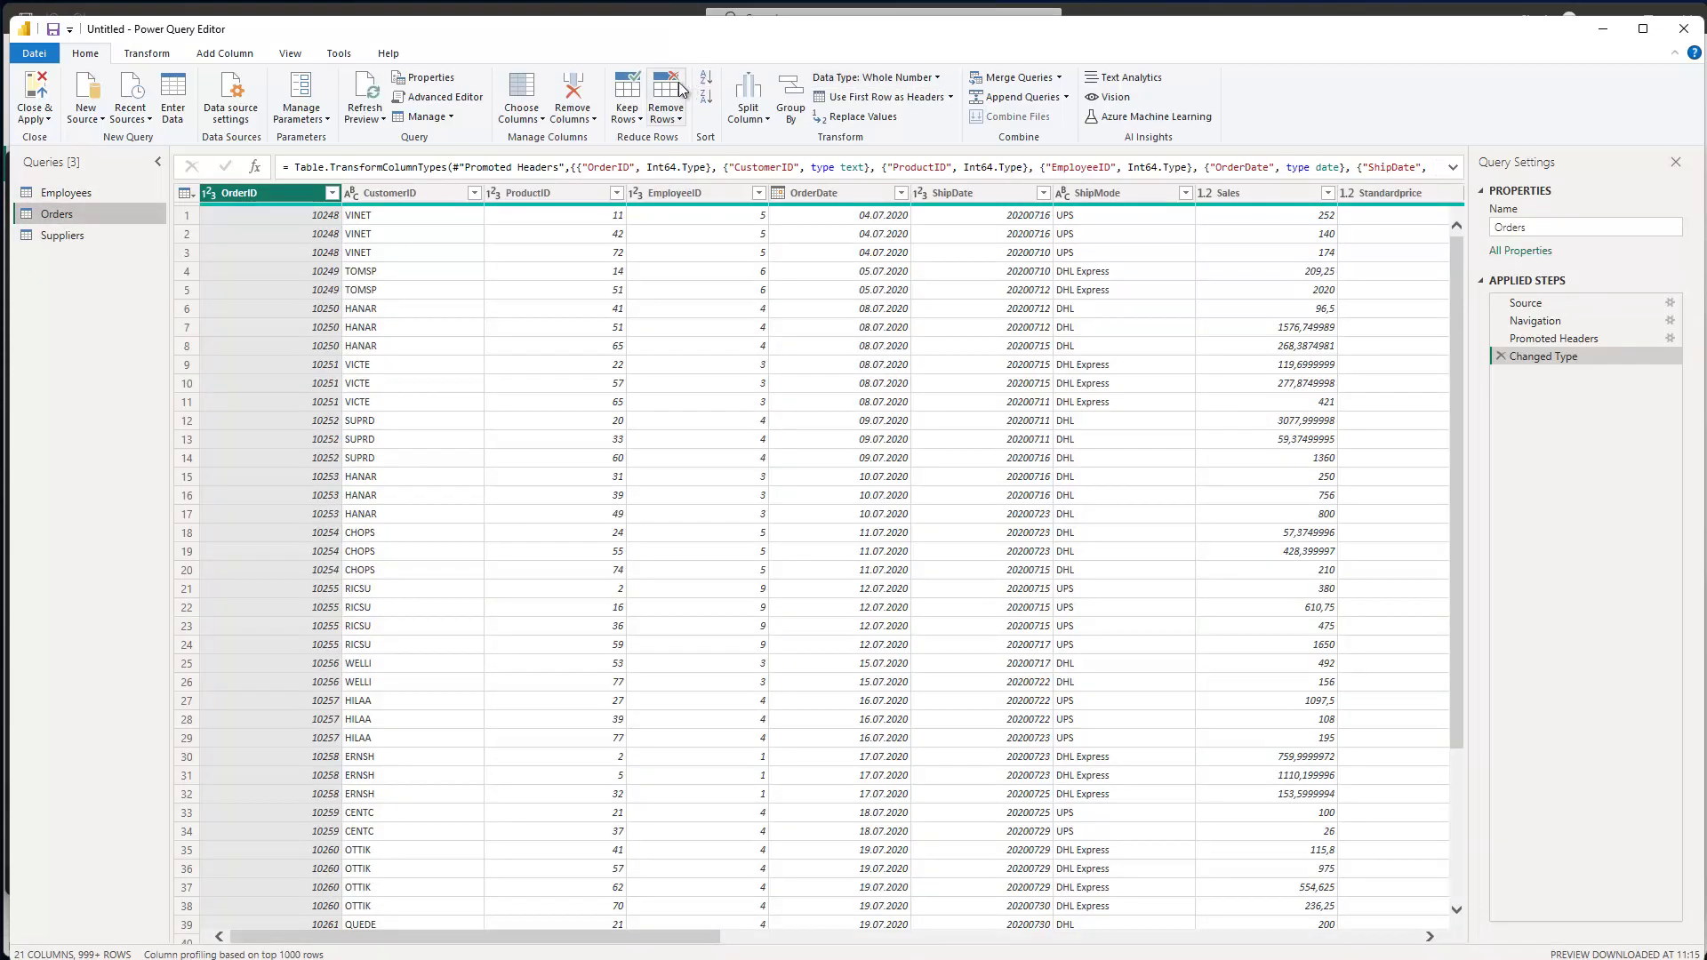
left_click(442, 97)
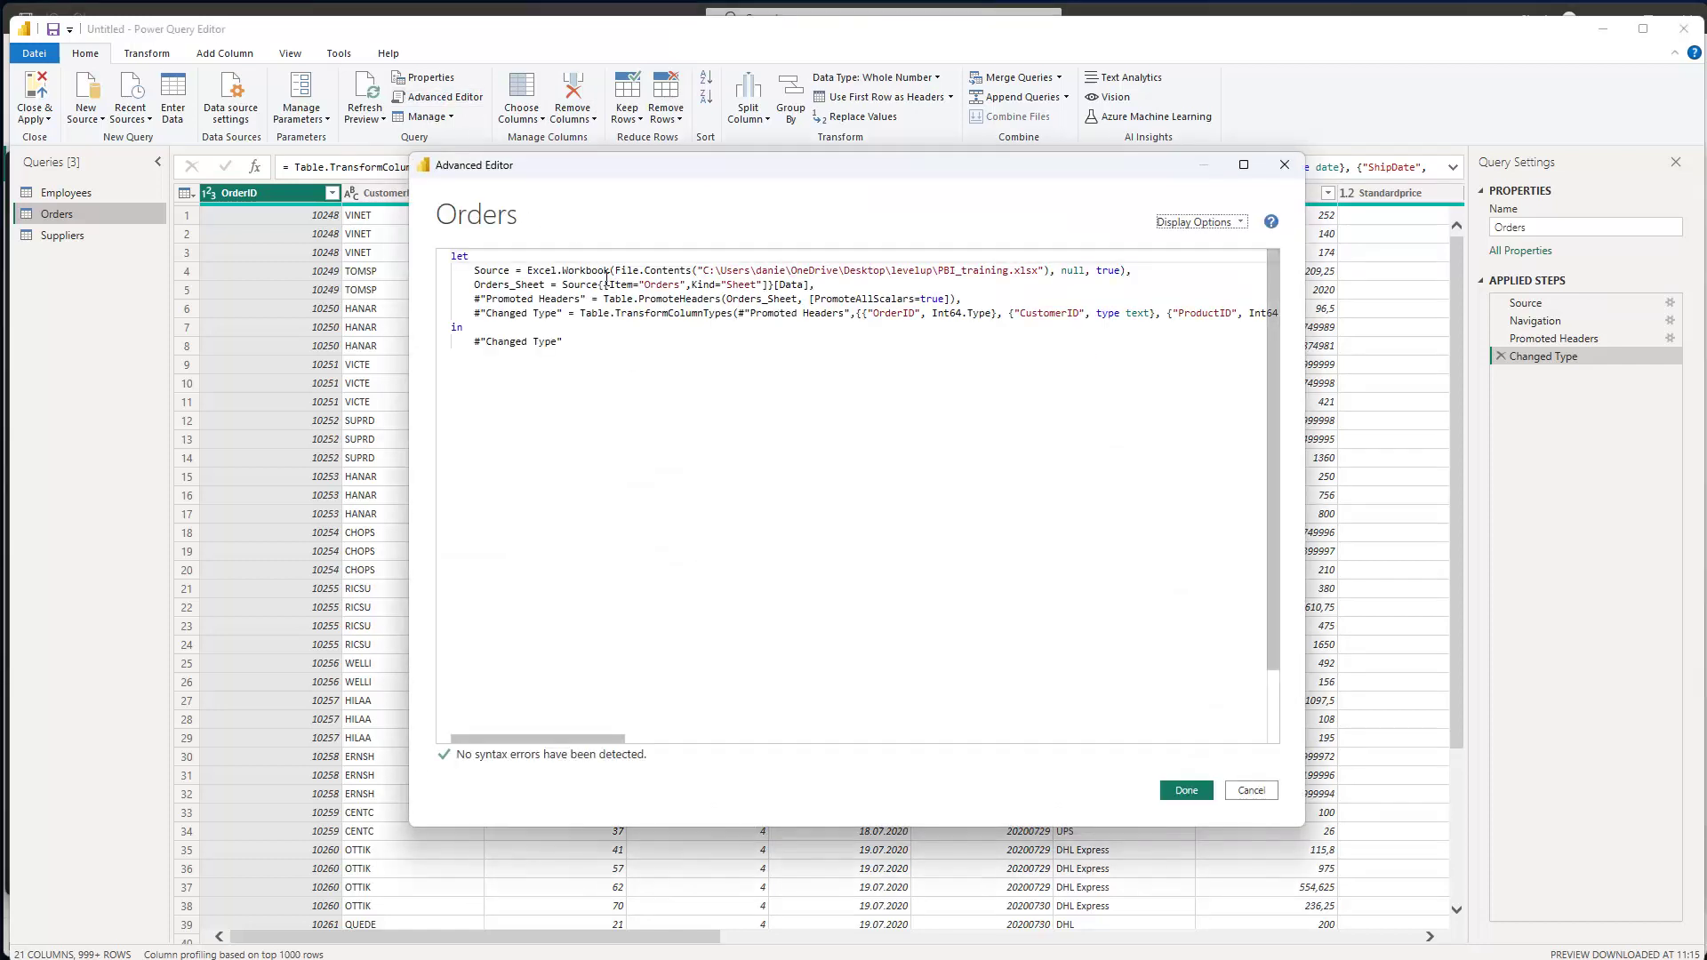
left_click_drag(605, 285, 769, 285)
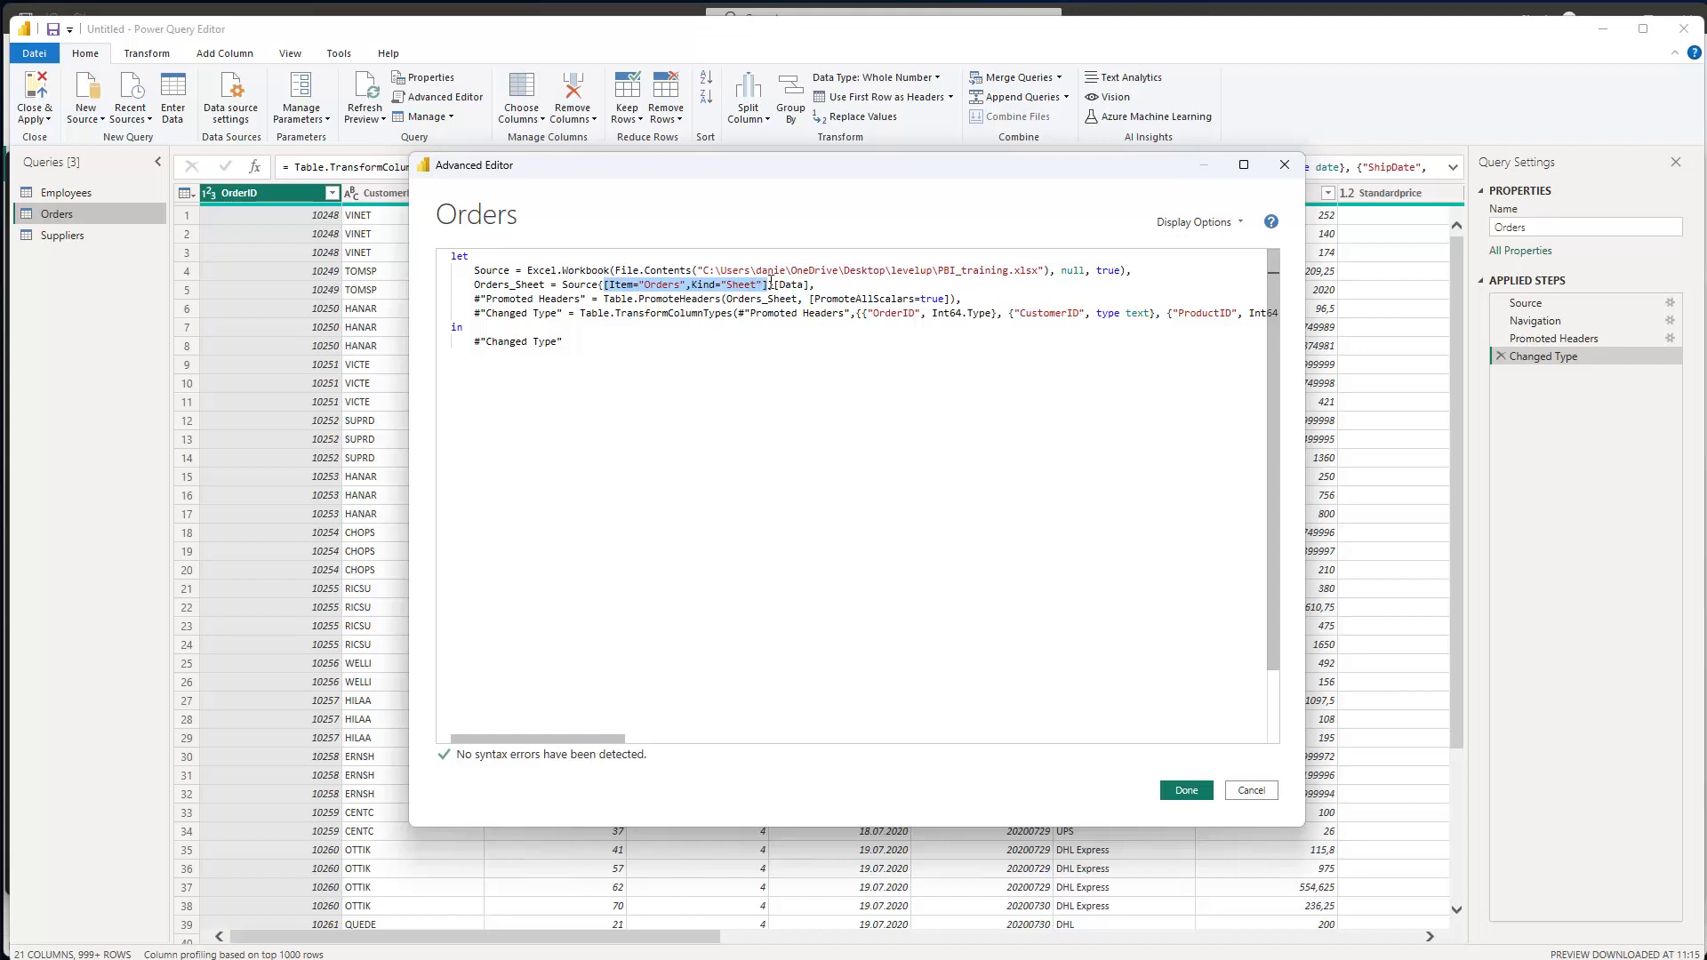
key("BackSpace")
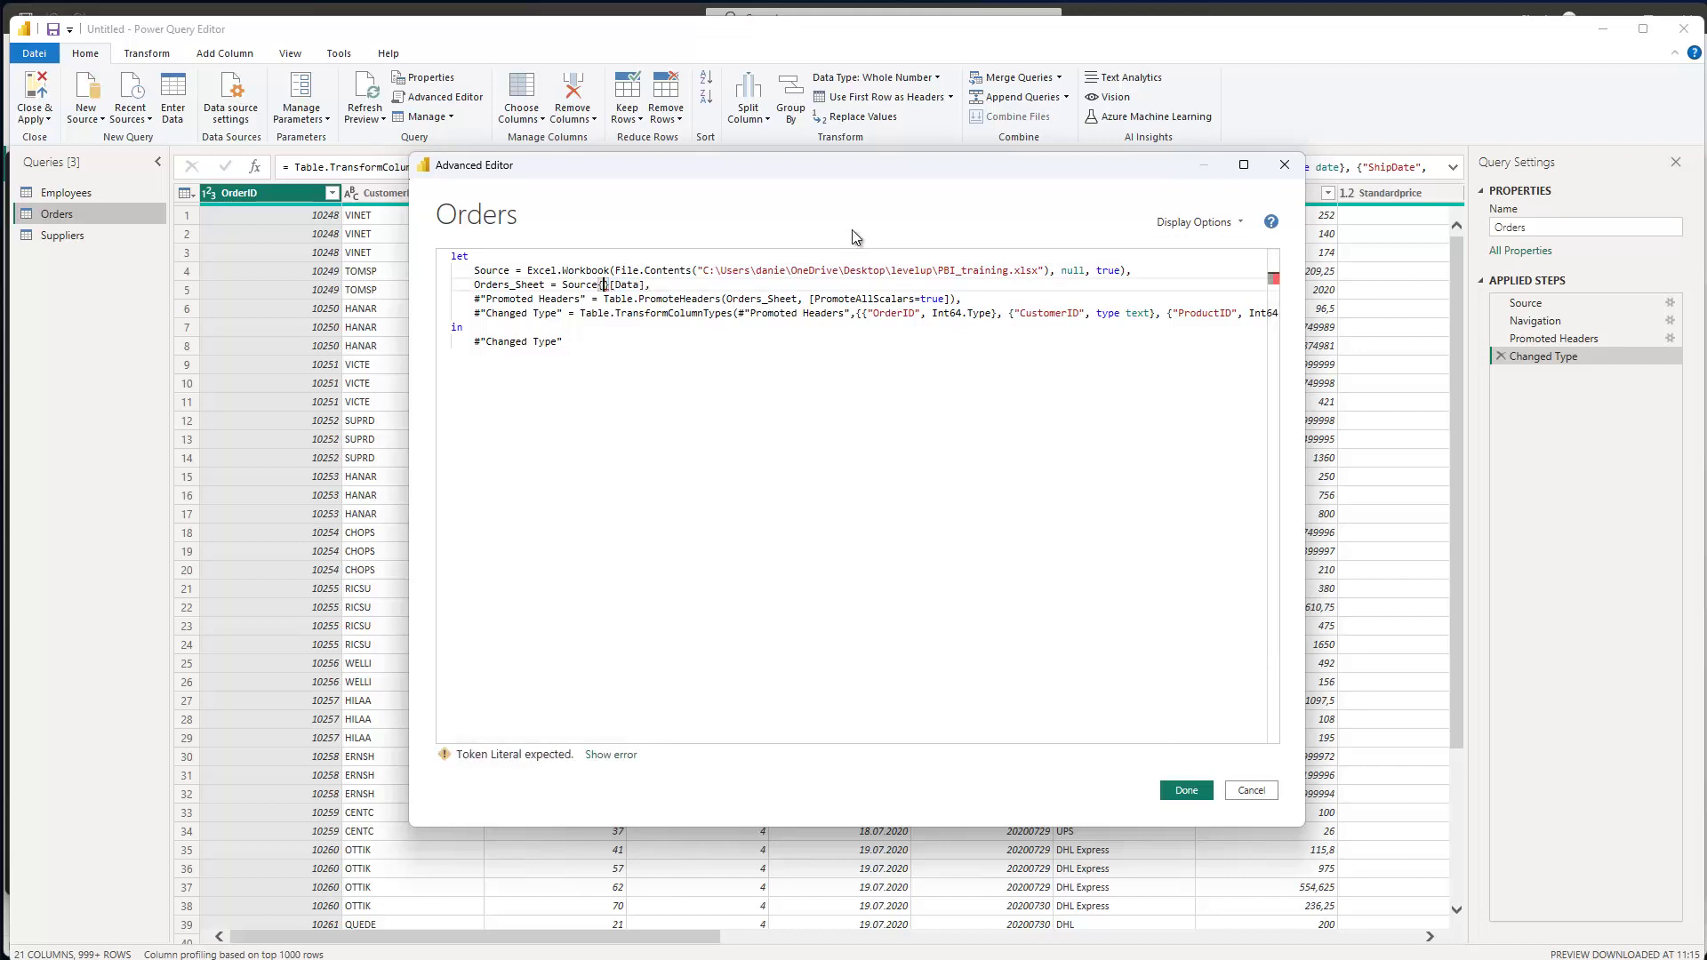
type("0")
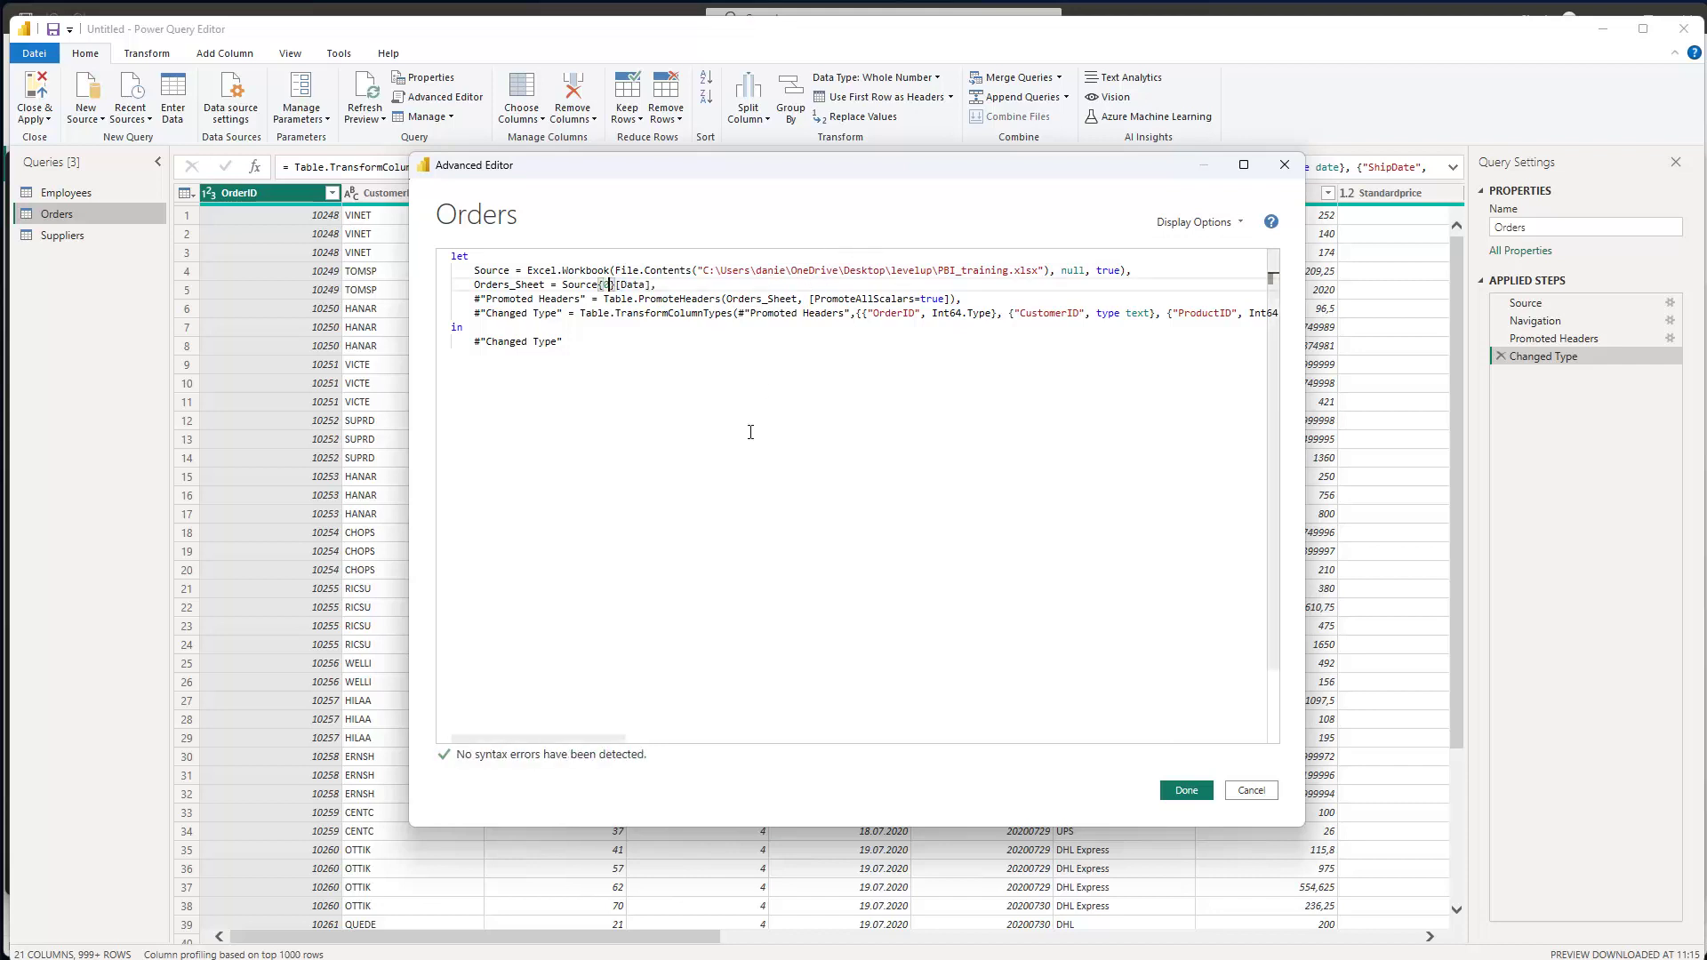
left_click(1185, 789)
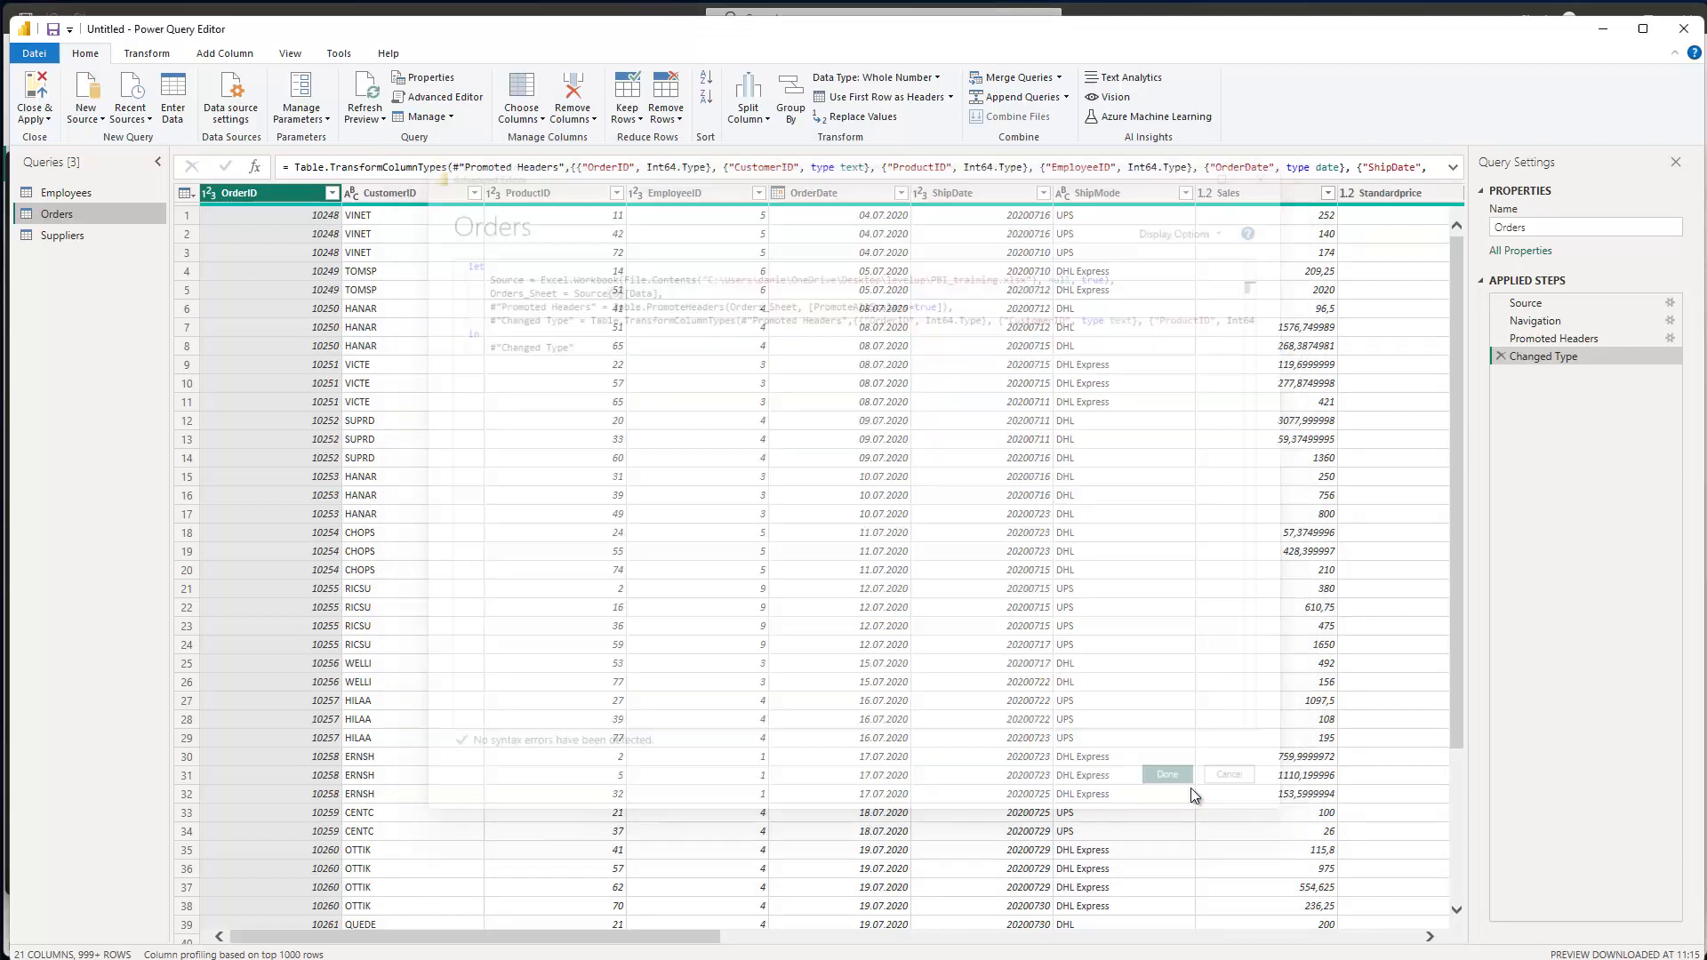
left_click(77, 194)
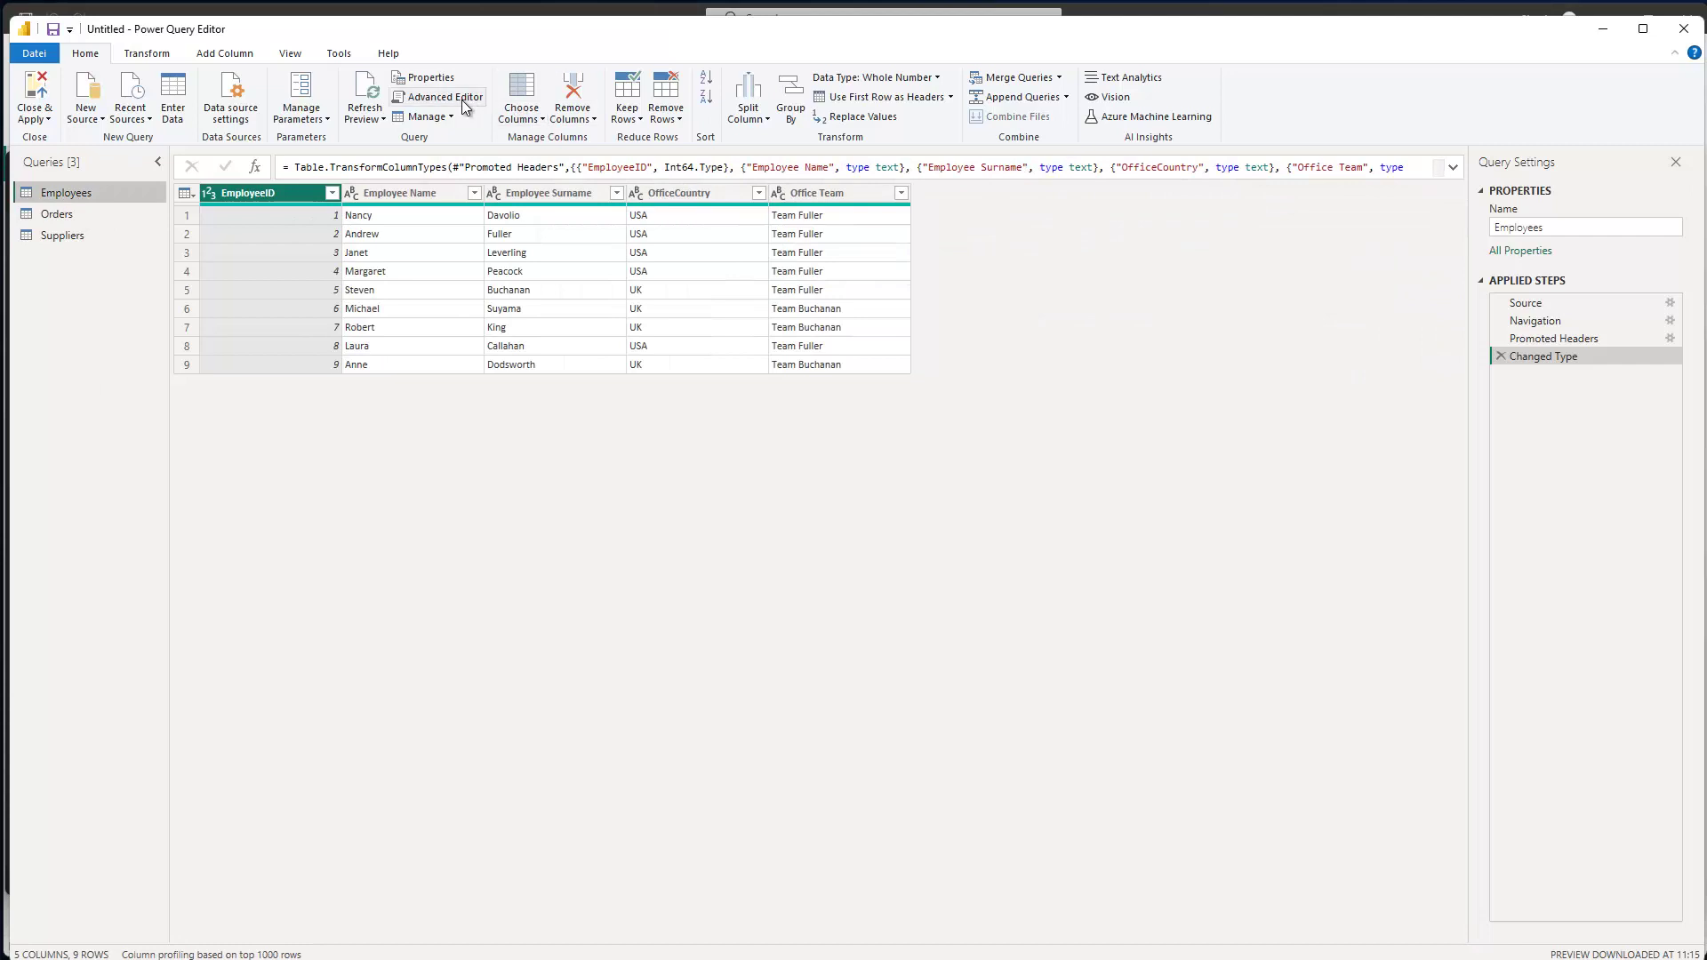
Change the Employees query's sheet lookup to Source{1}[Data] and apply it.
left_click(426, 97)
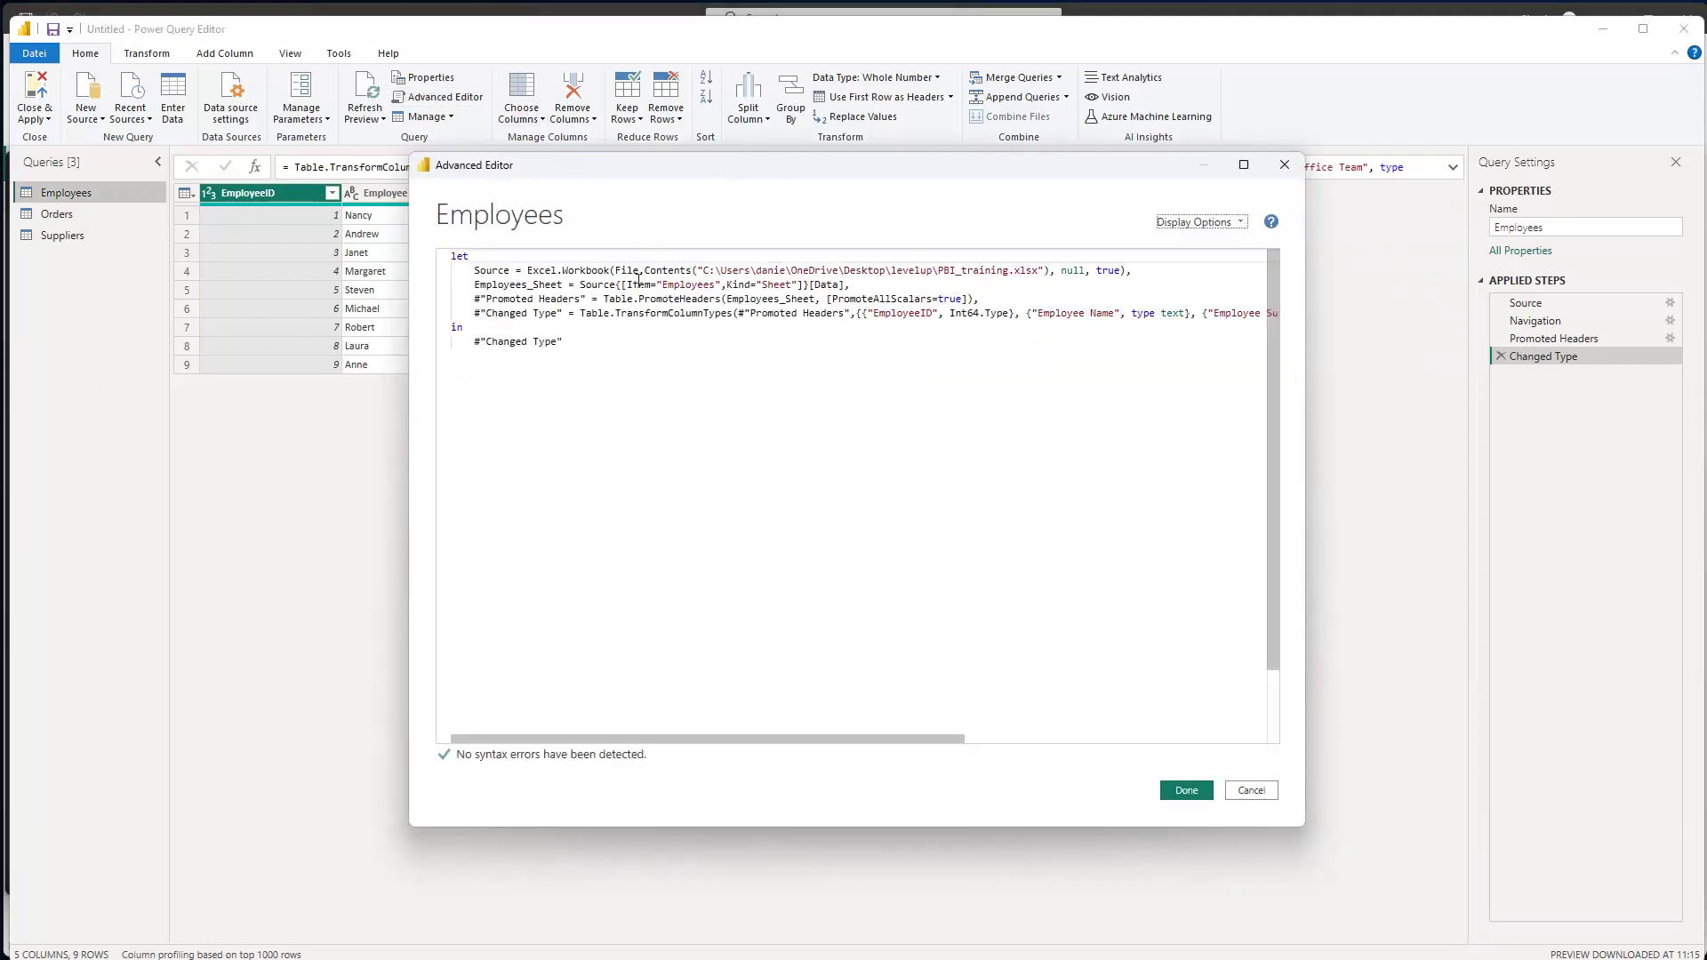
left_click_drag(625, 285, 810, 286)
key("BackSpace")
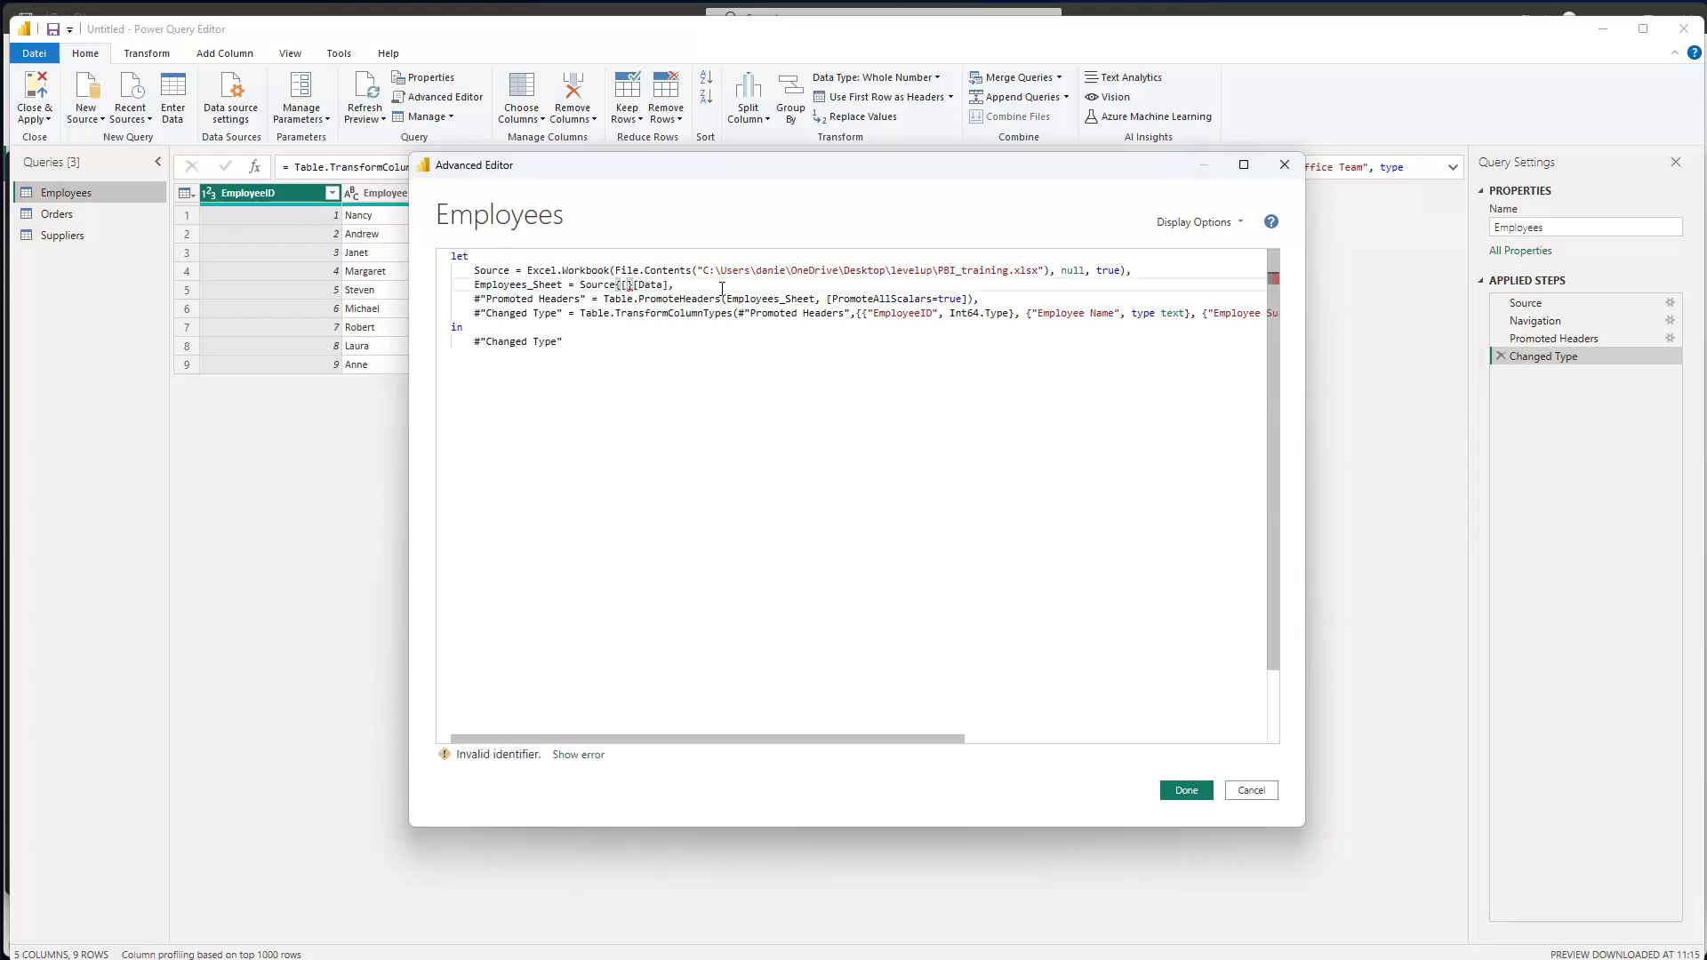
type("1")
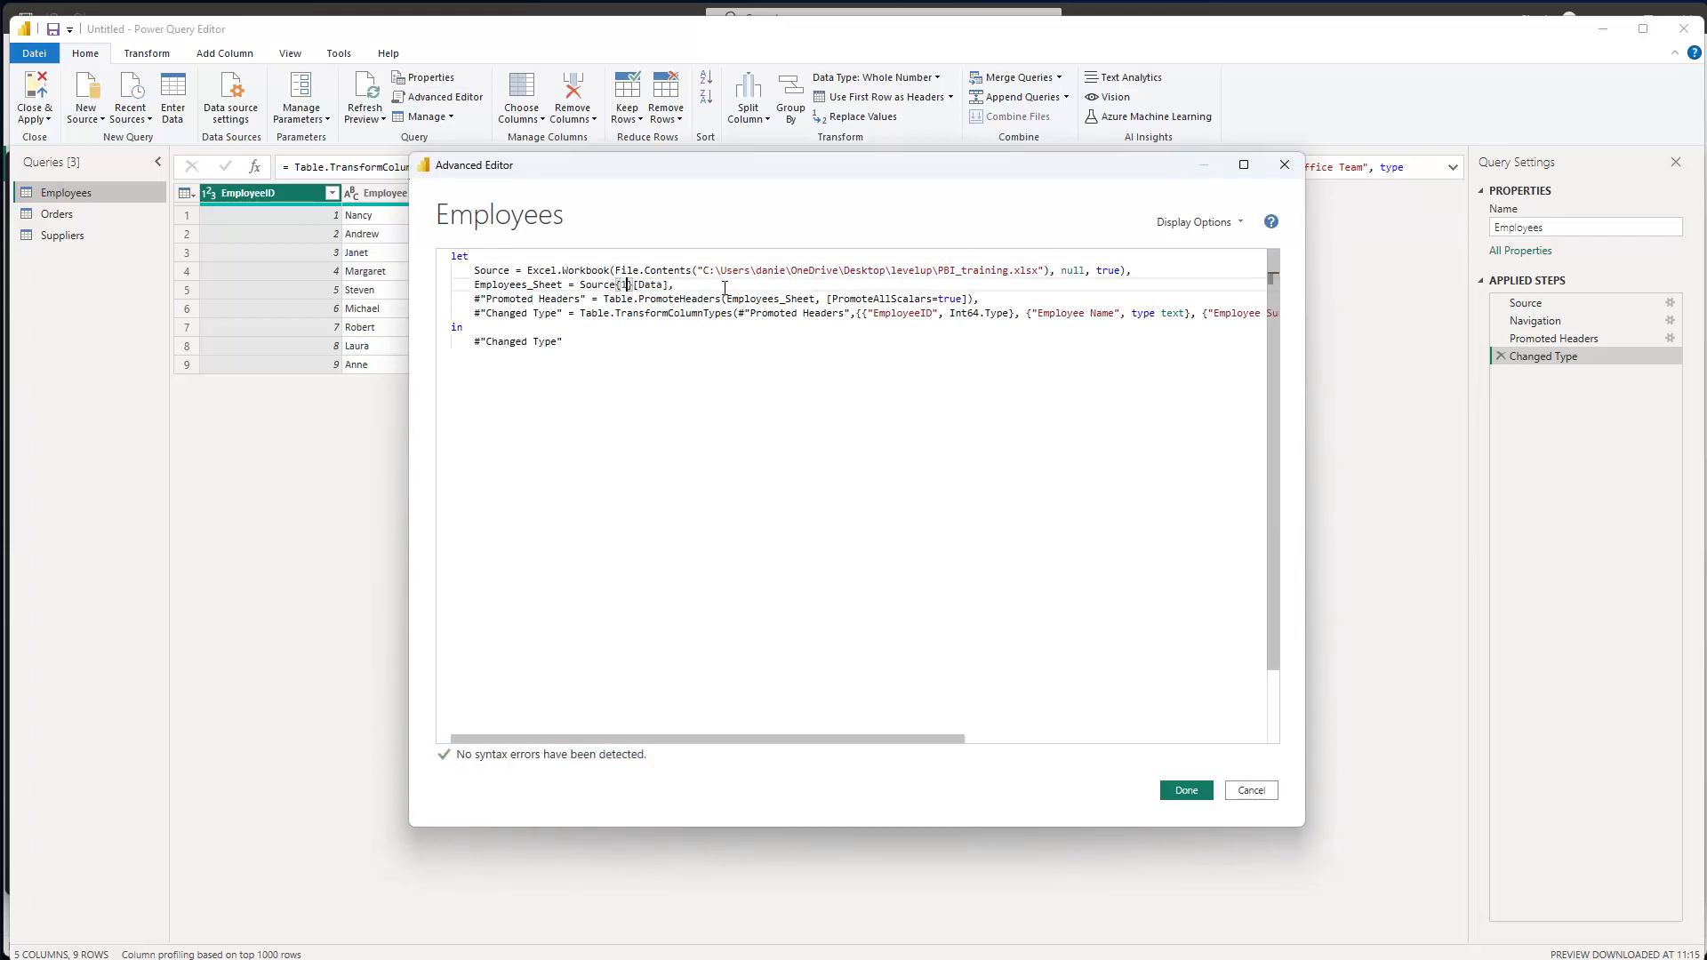
left_click(1189, 795)
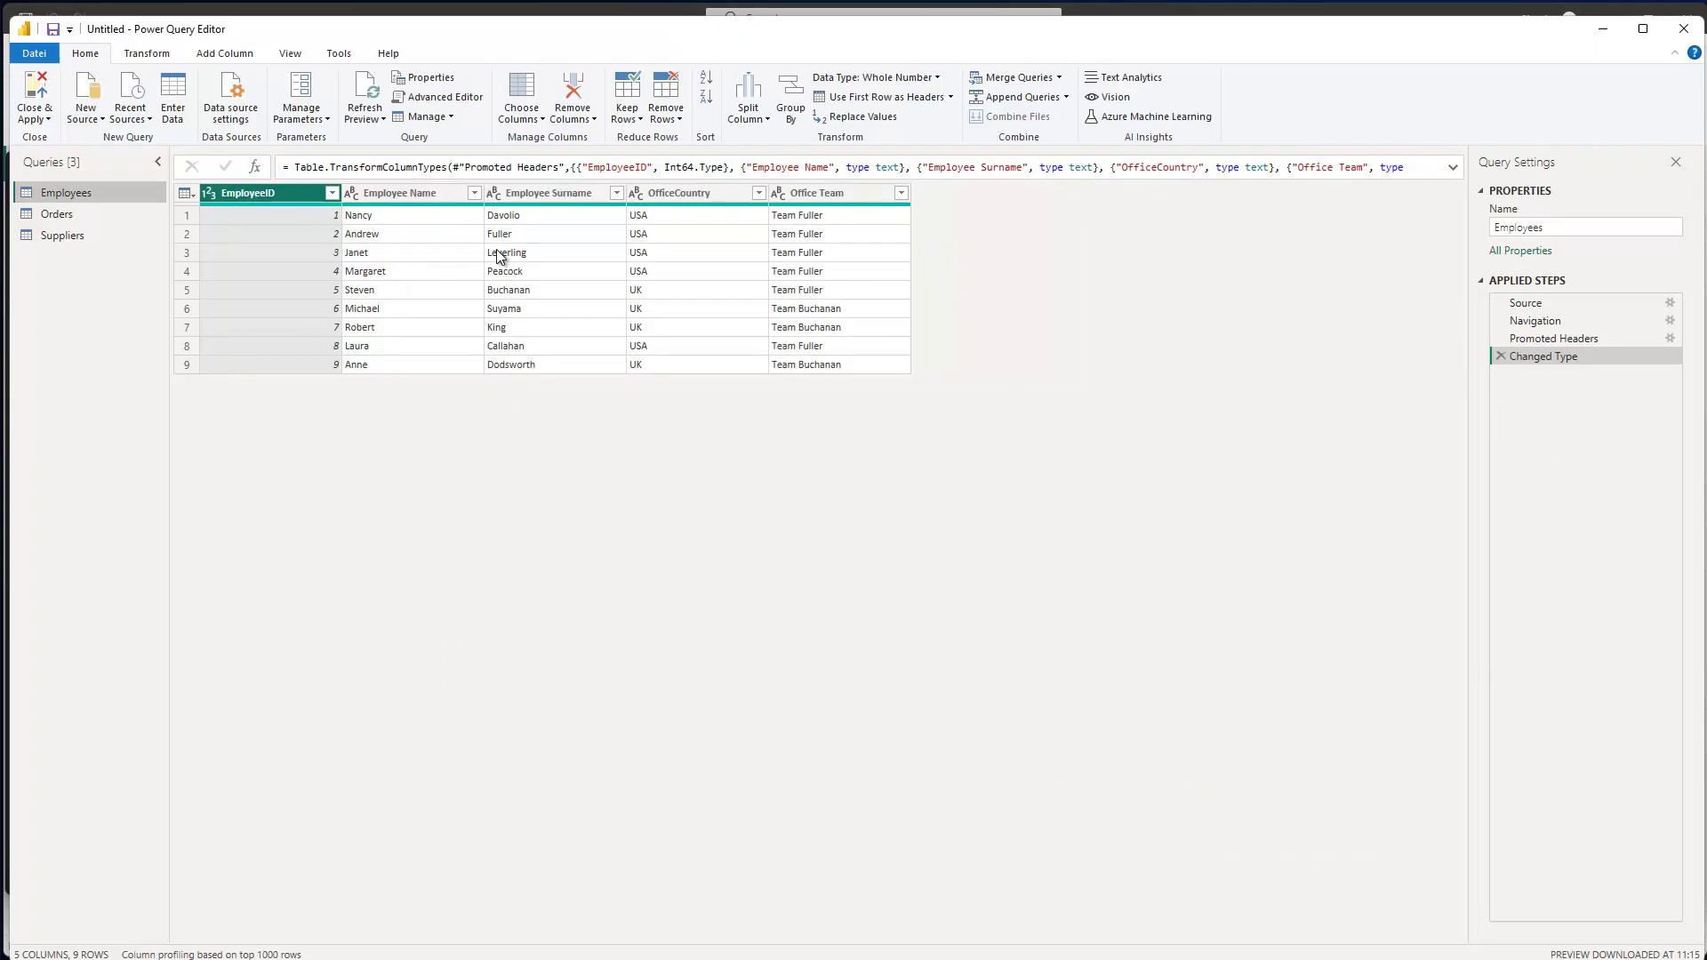
Apply the query changes, then collapse the Orders, Suppliers and Employees tables in the Fields pane.
left_click(35, 94)
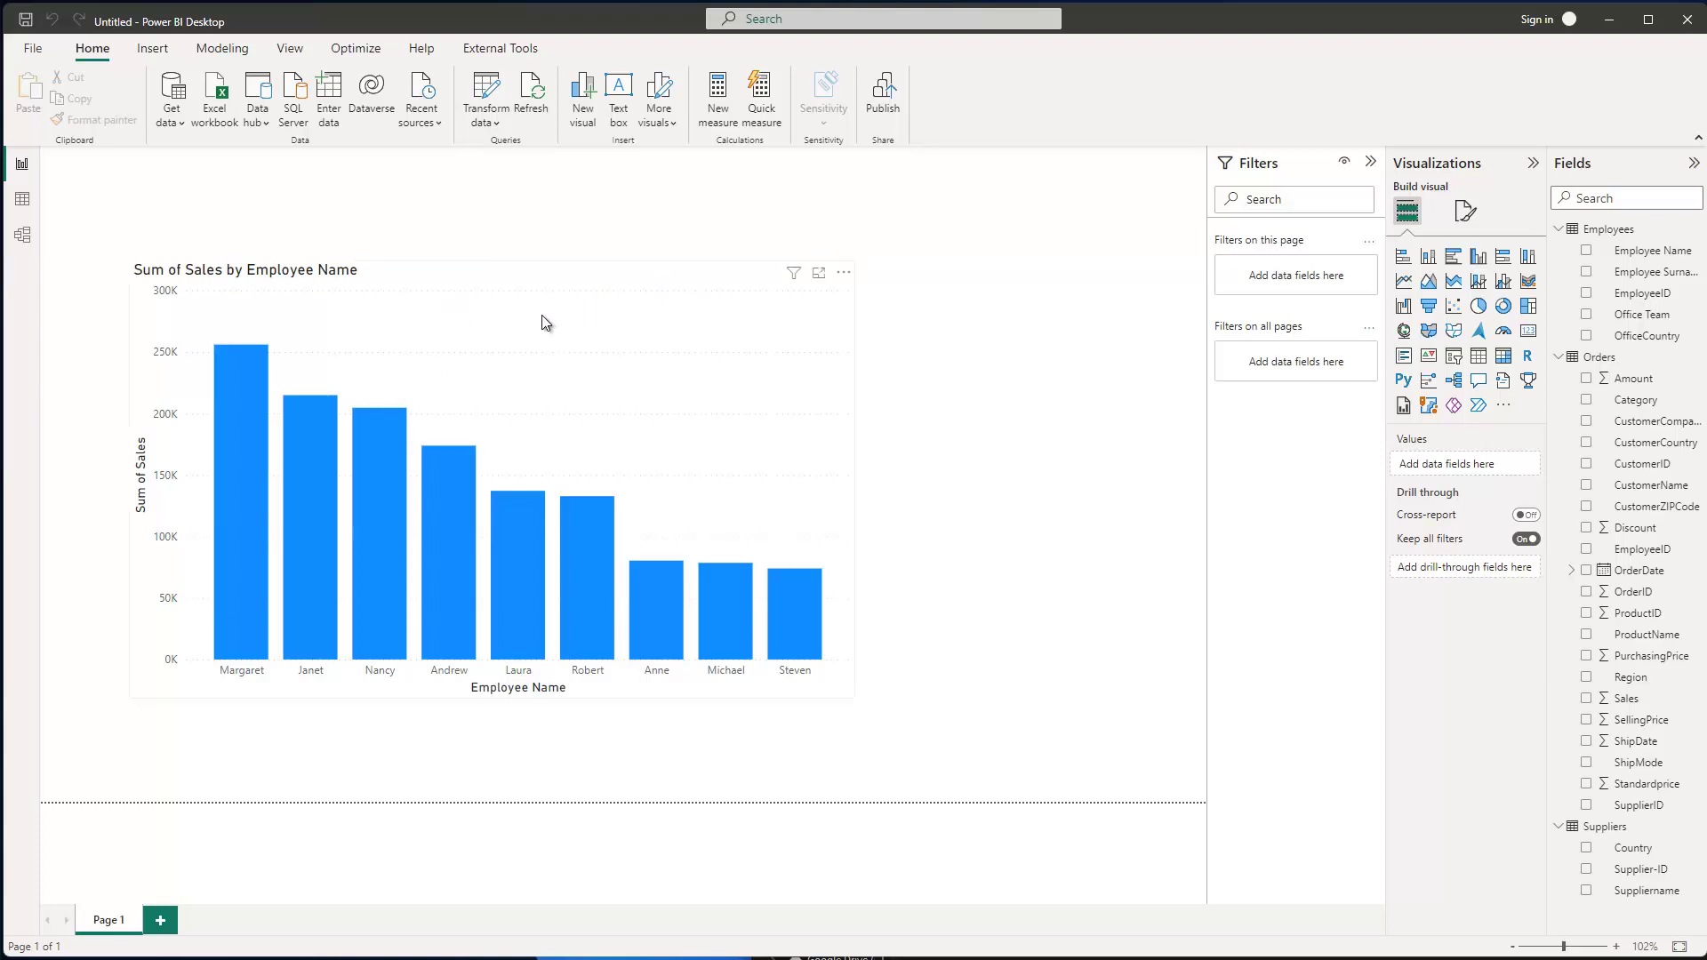
left_click(1558, 356)
left_click(1557, 380)
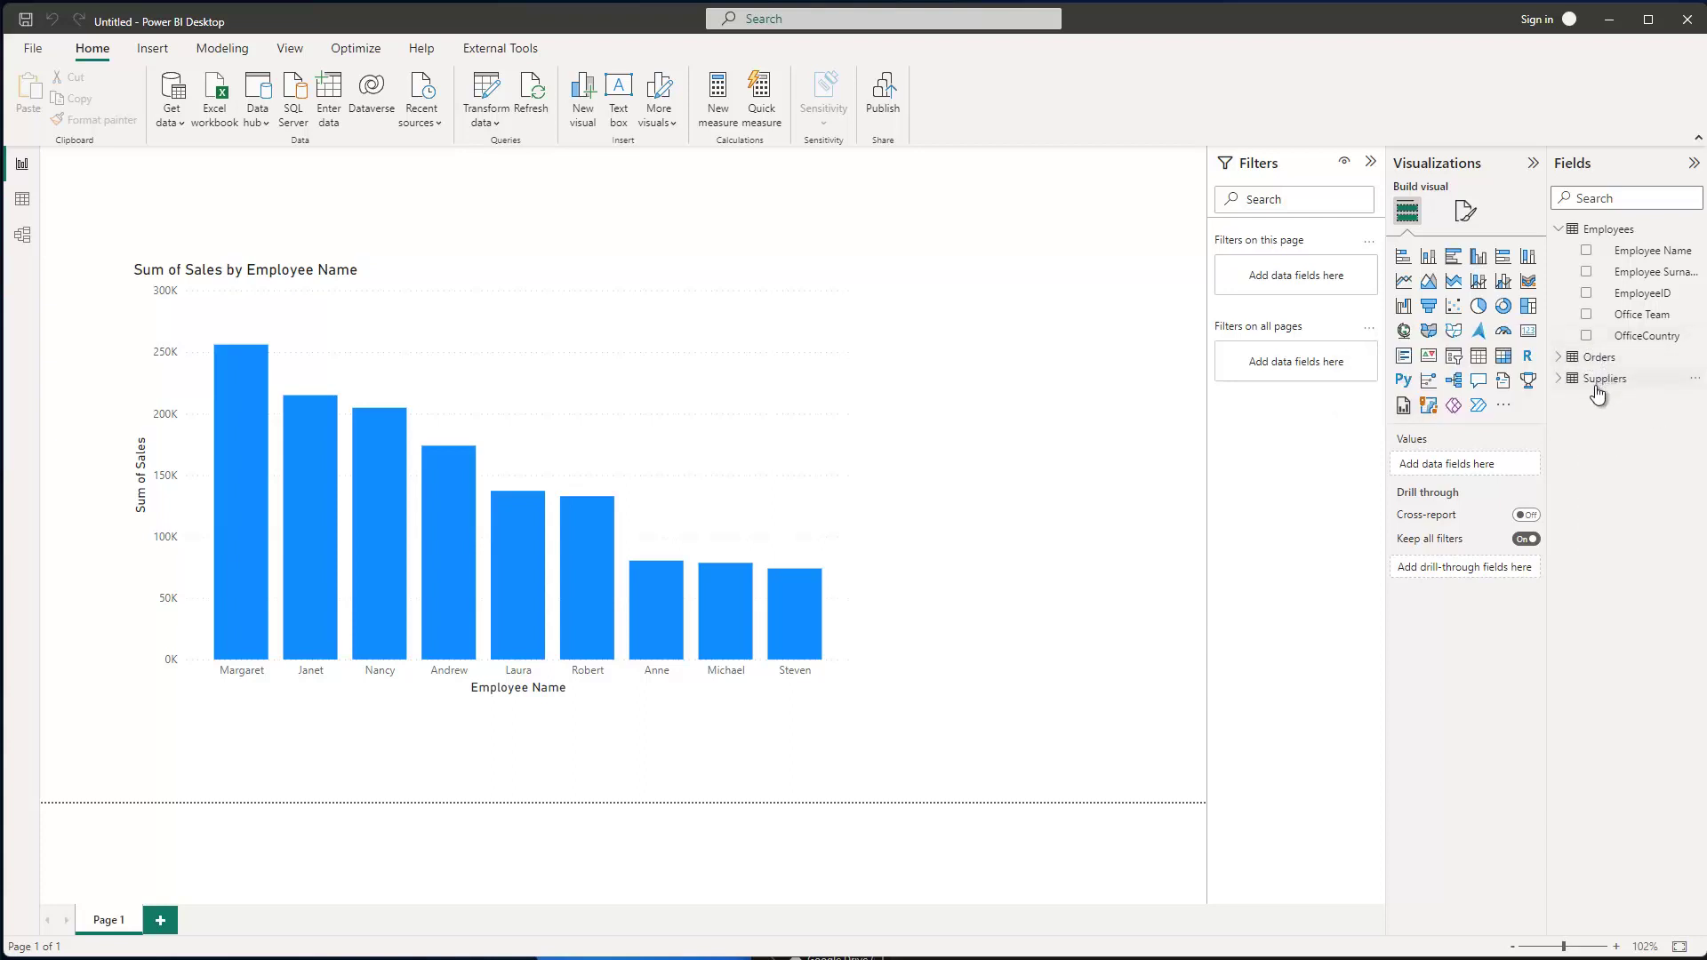
left_click(1561, 229)
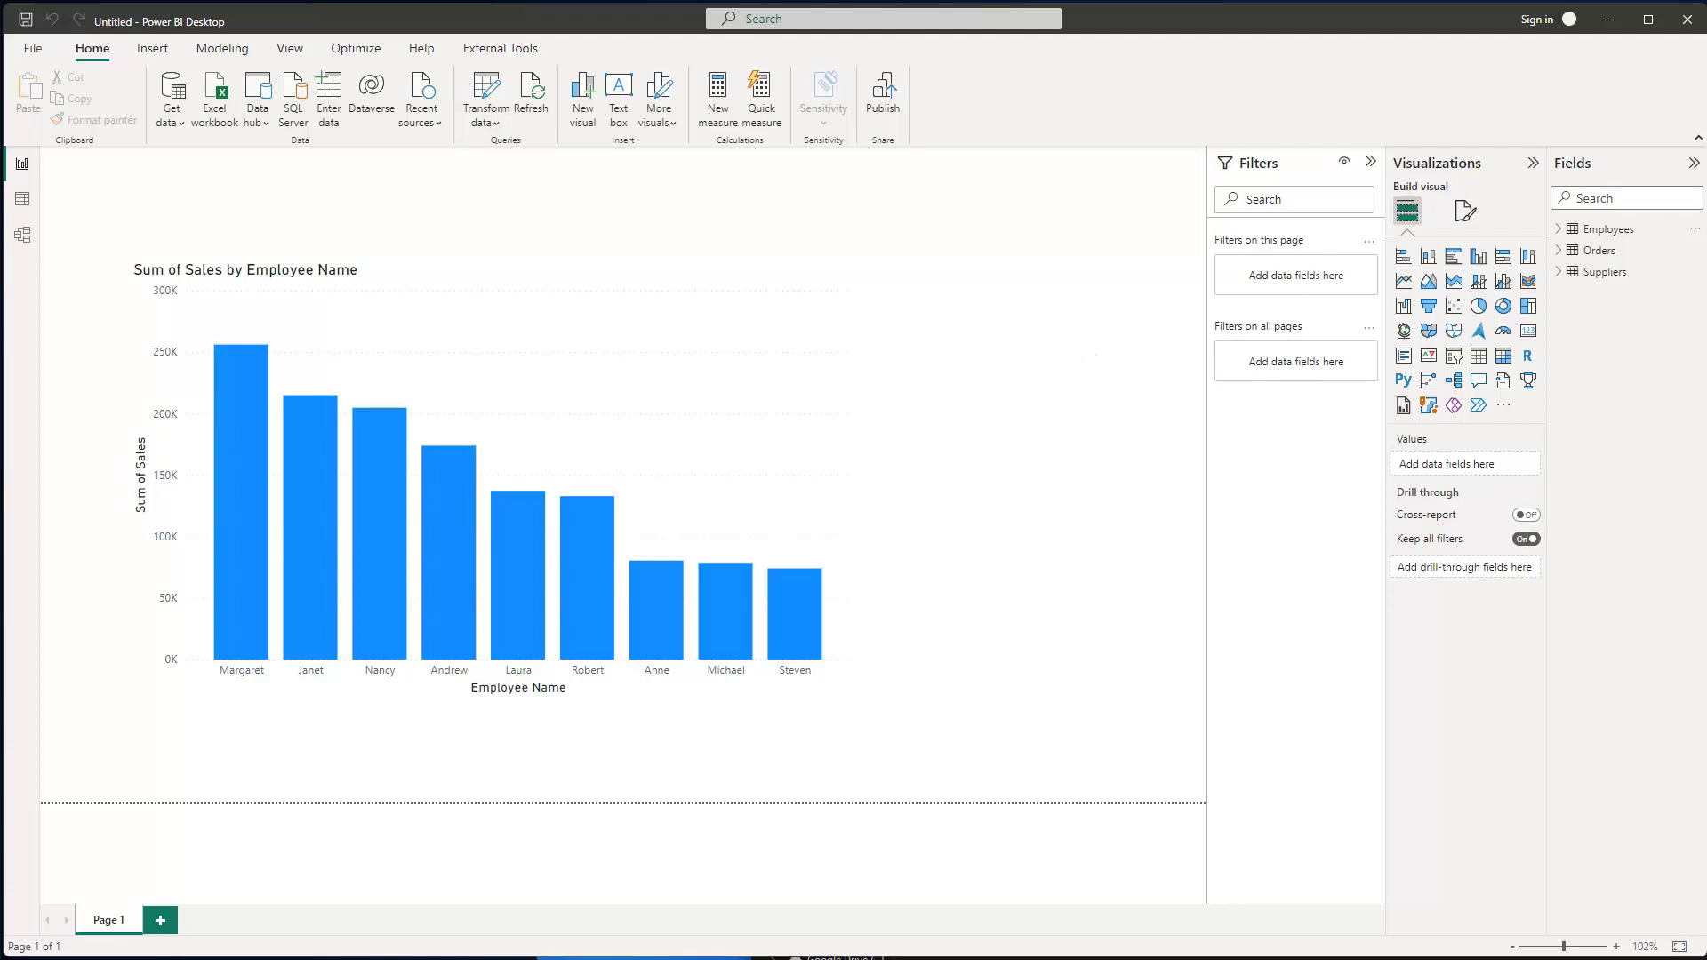
Open PBI_training.xlsx and rename the Orders sheet to Orders_23.
key("alt+Tab")
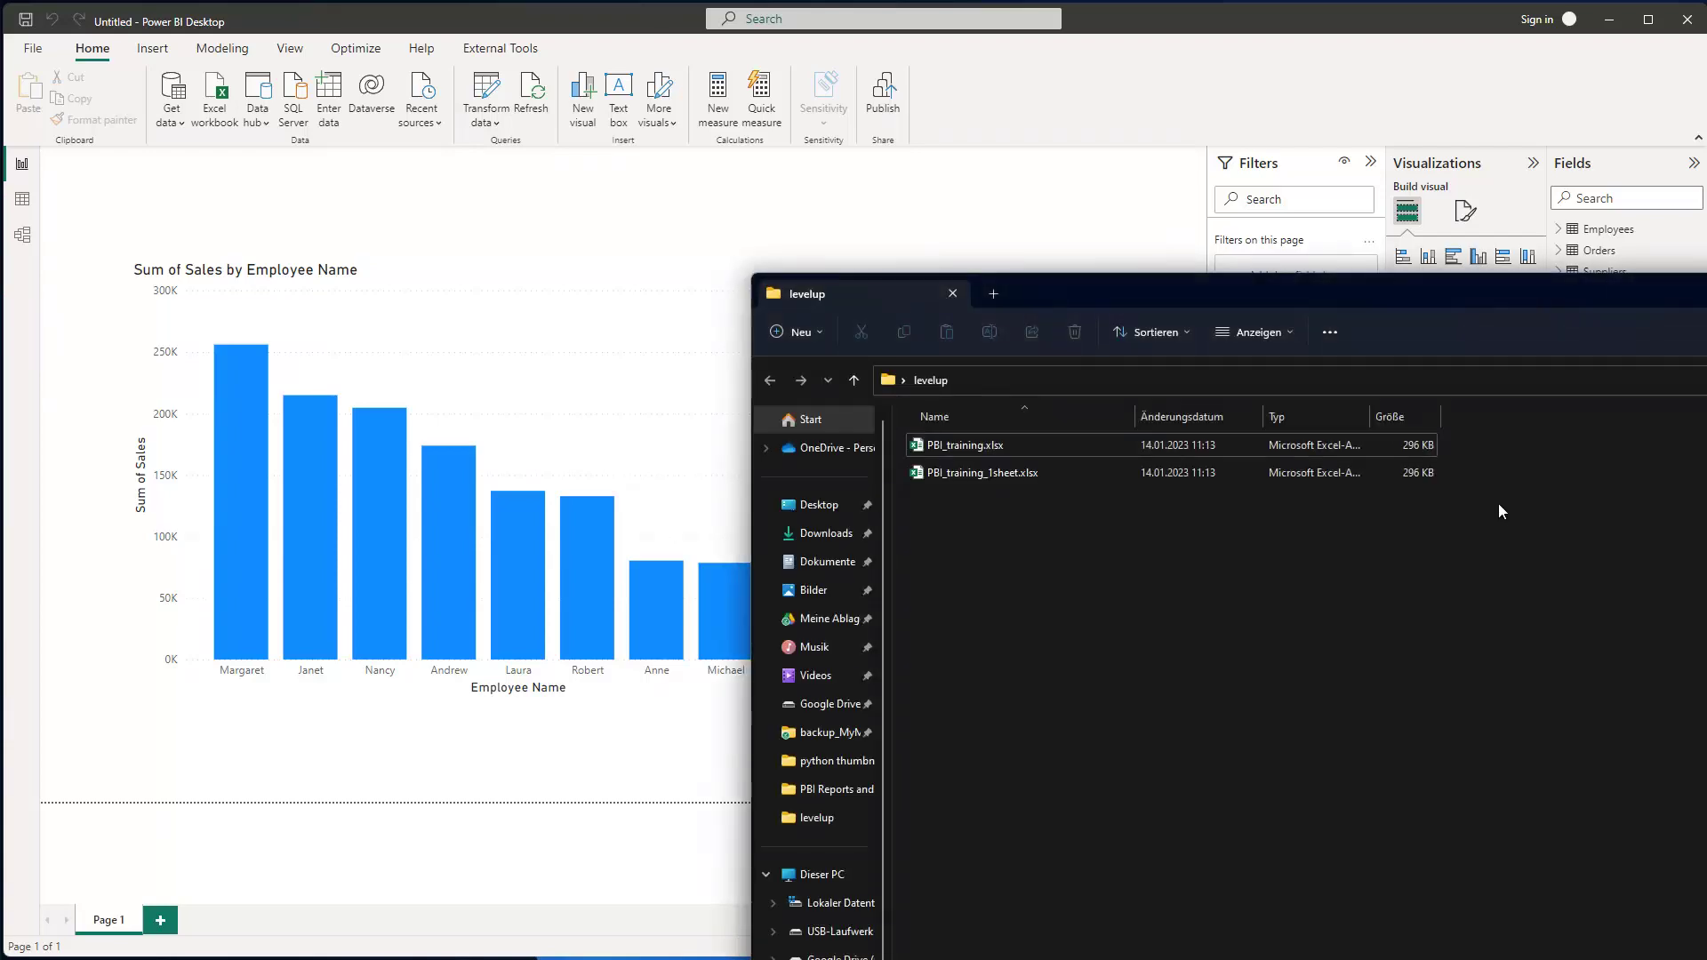
left_click(976, 446)
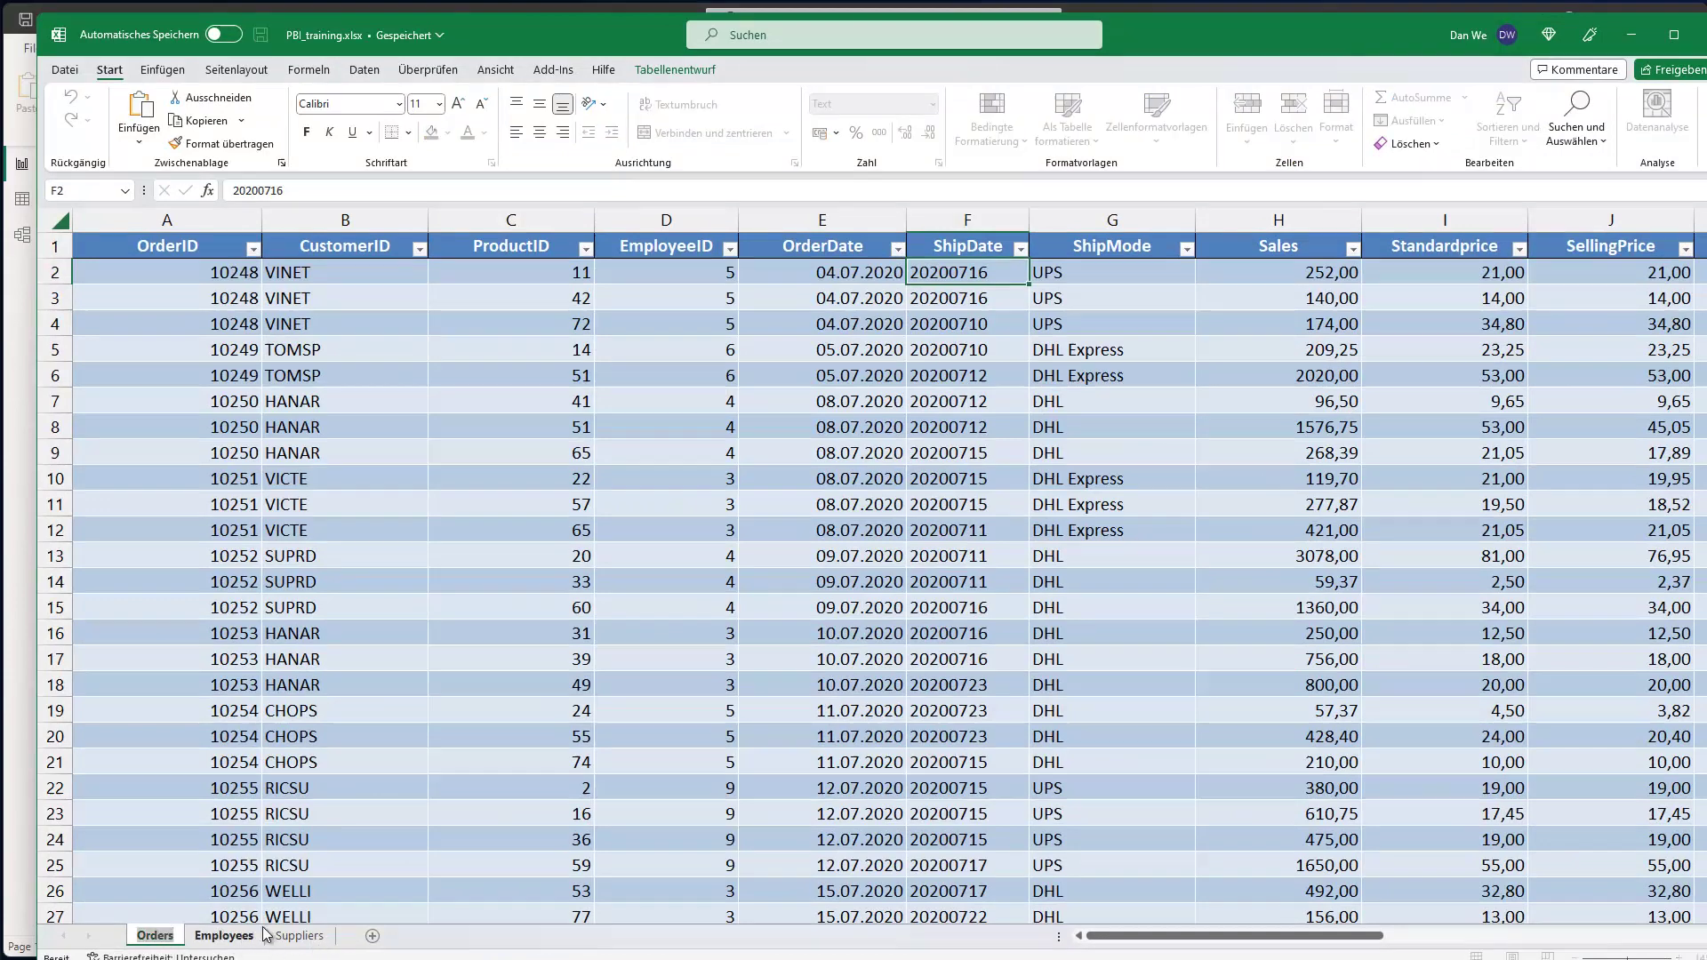
left_click(206, 933)
type("rs_23")
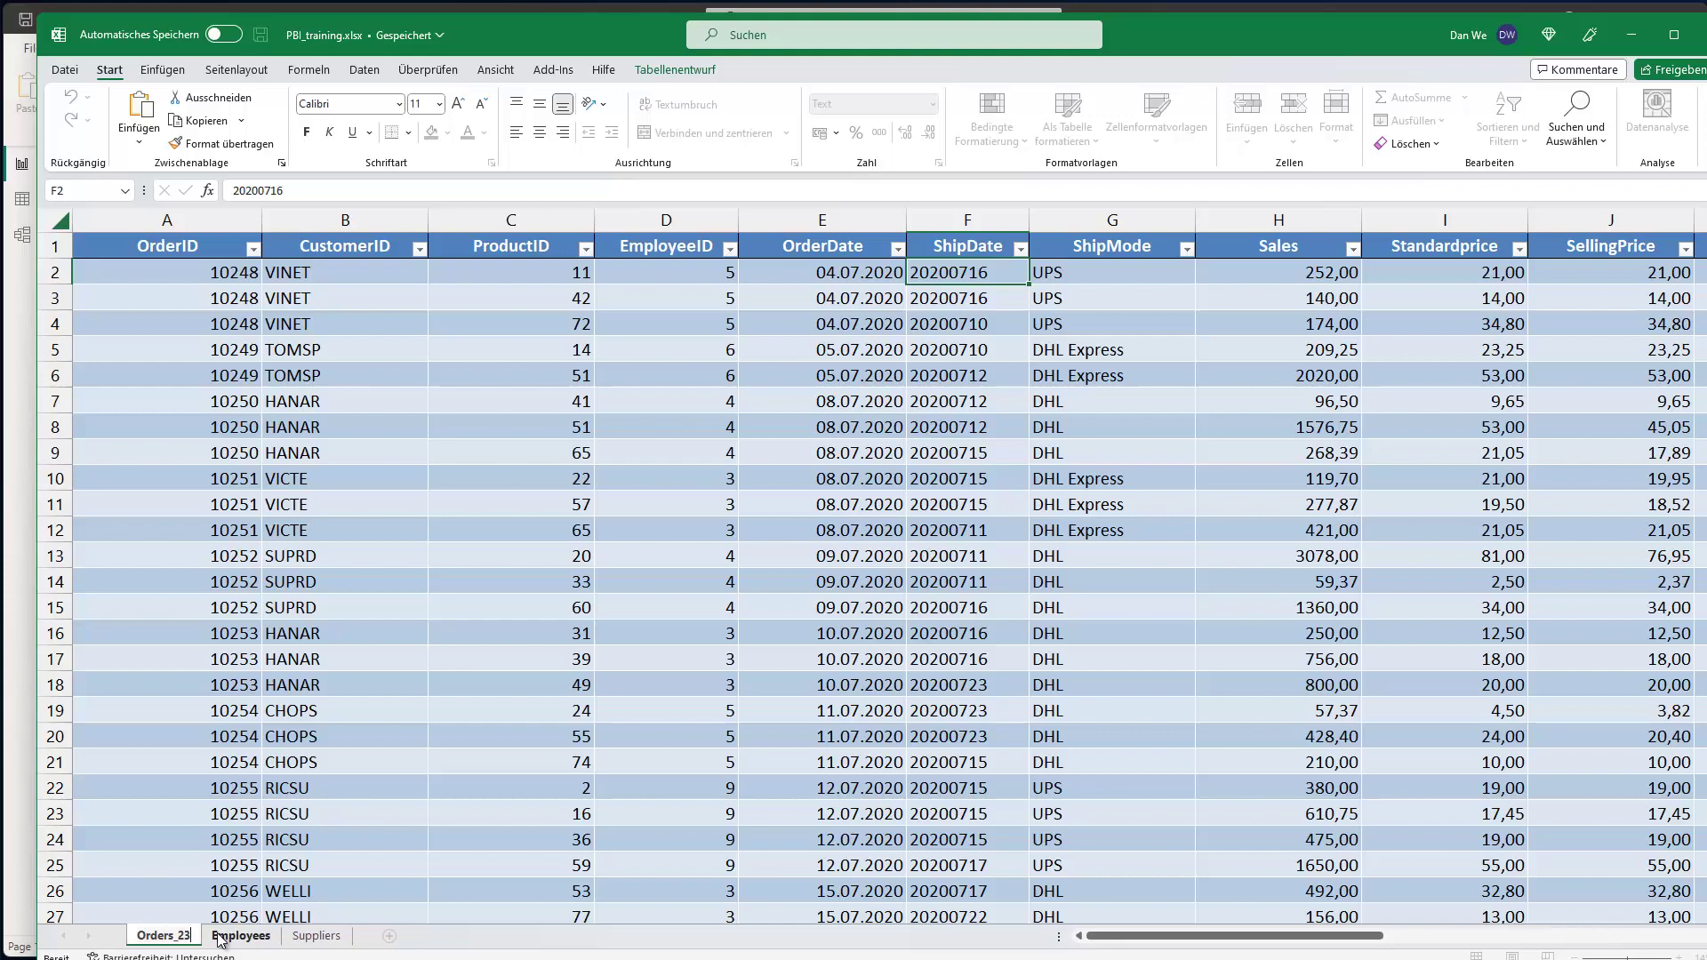
left_click(222, 936)
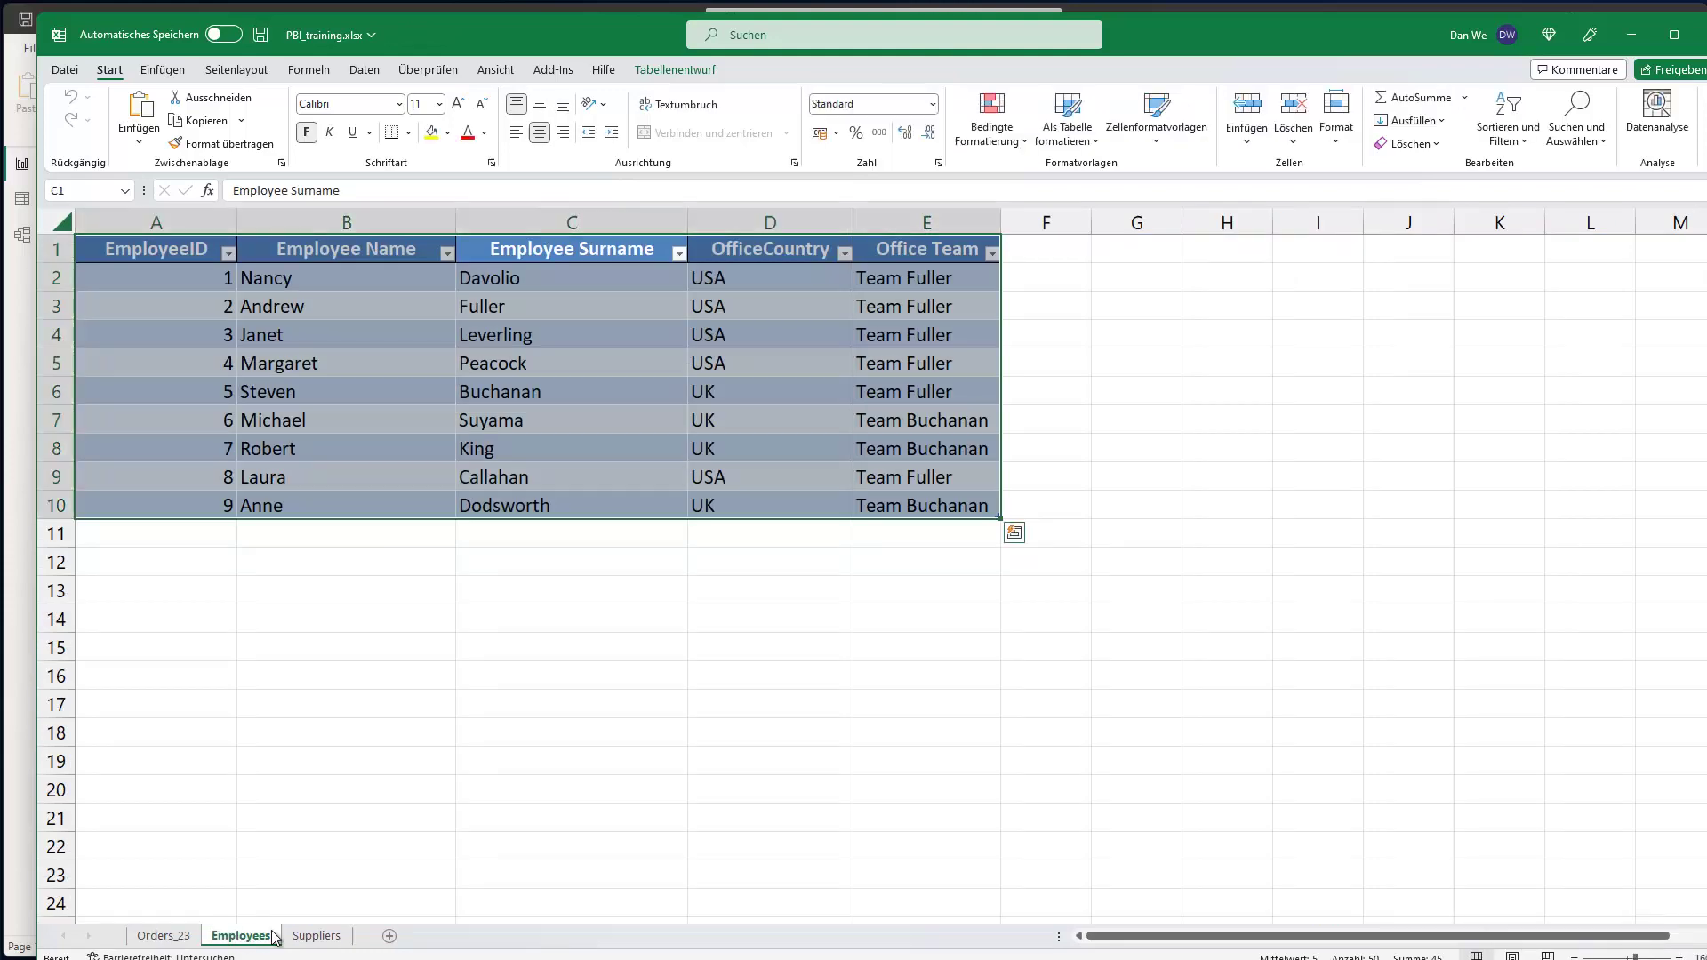
Rename the Employees sheet to Employees_23.
double_click(240, 936)
left_click(267, 936)
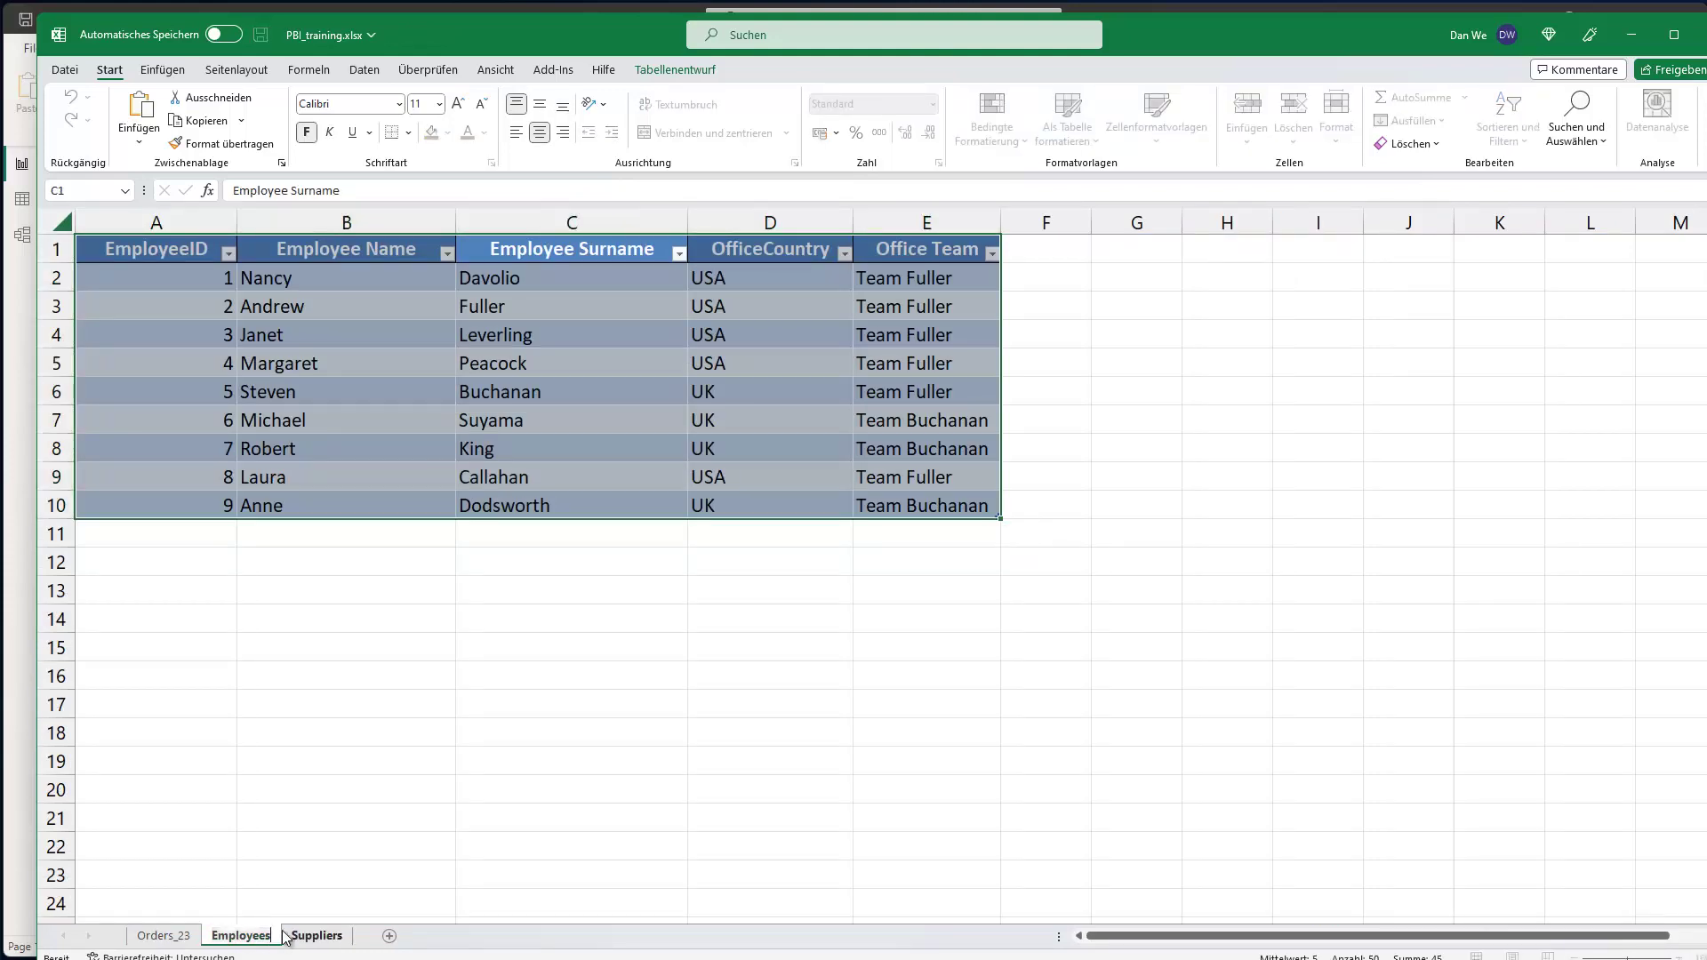
type("_2")
key("Return")
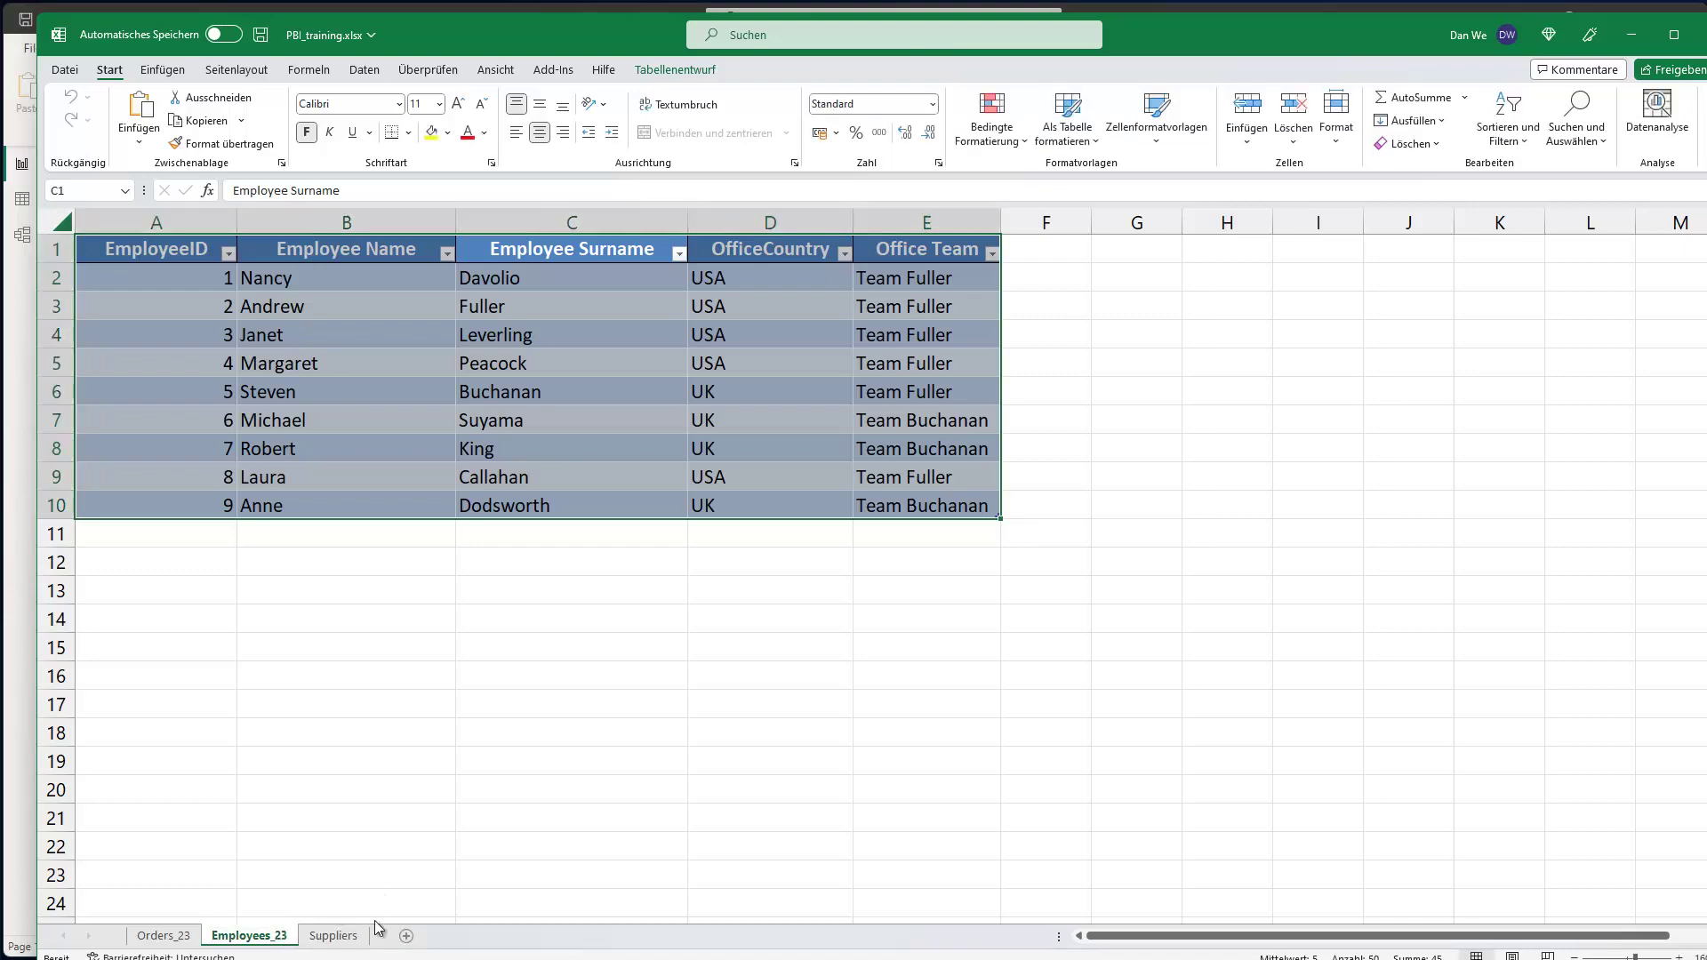
Rename the Suppliers sheet to Suppliers_23 and save the workbook.
left_click(346, 941)
double_click(347, 937)
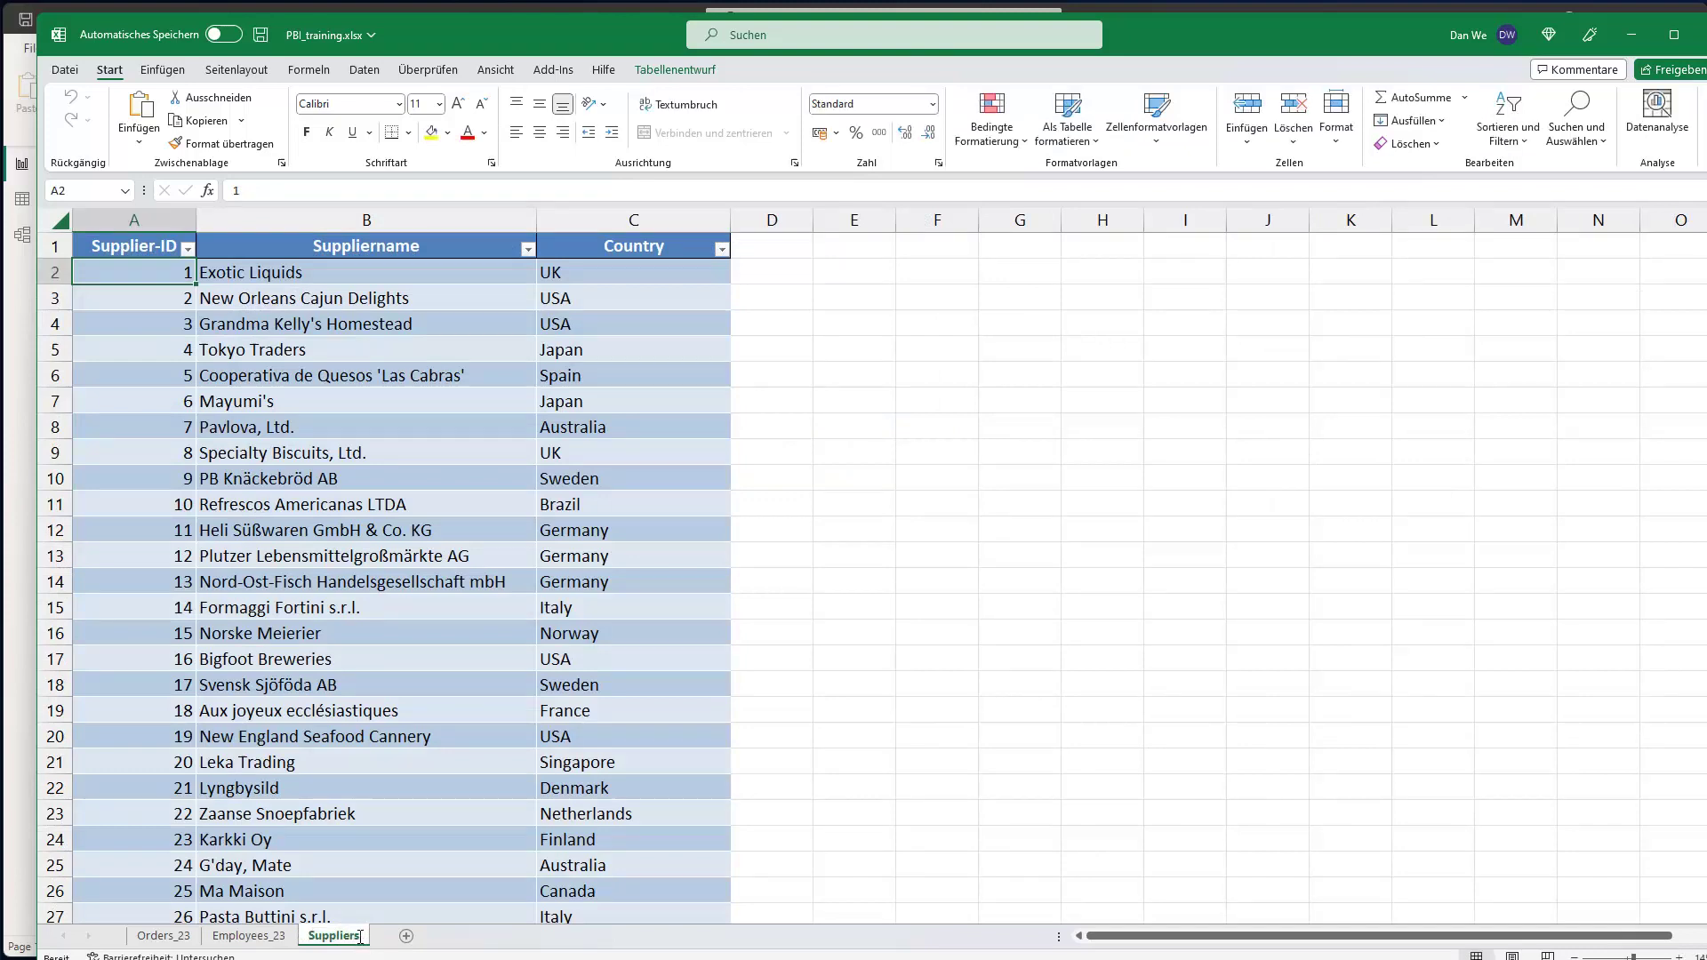
key("End")
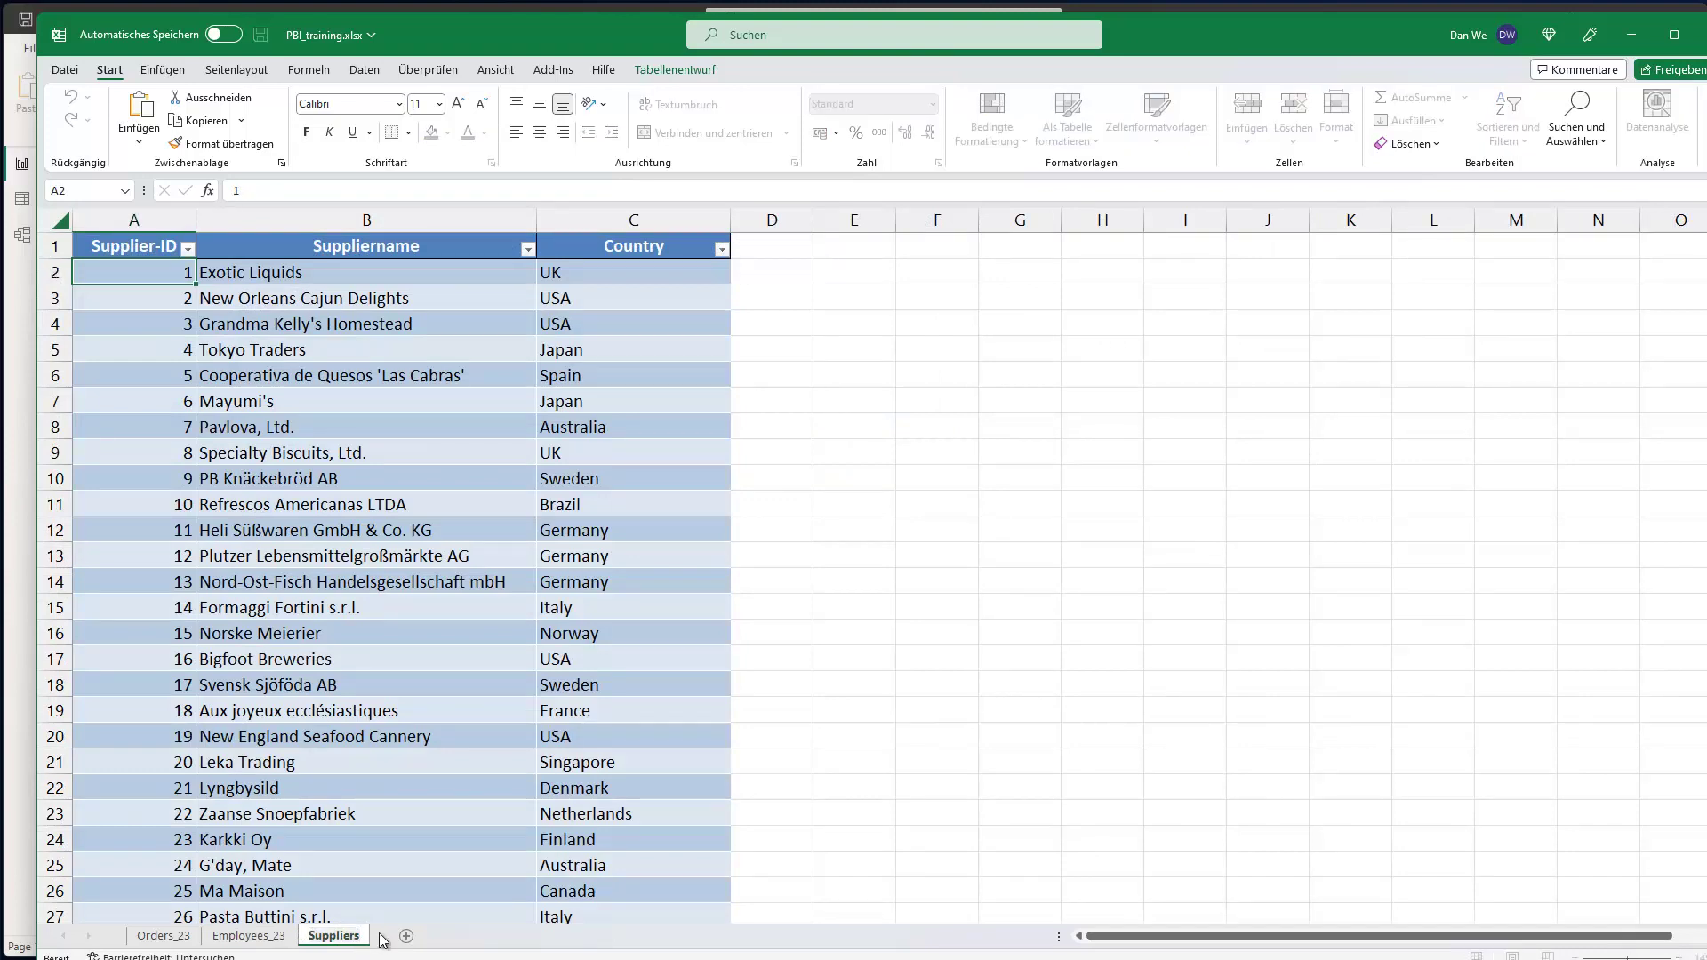
type("_23")
key("Return")
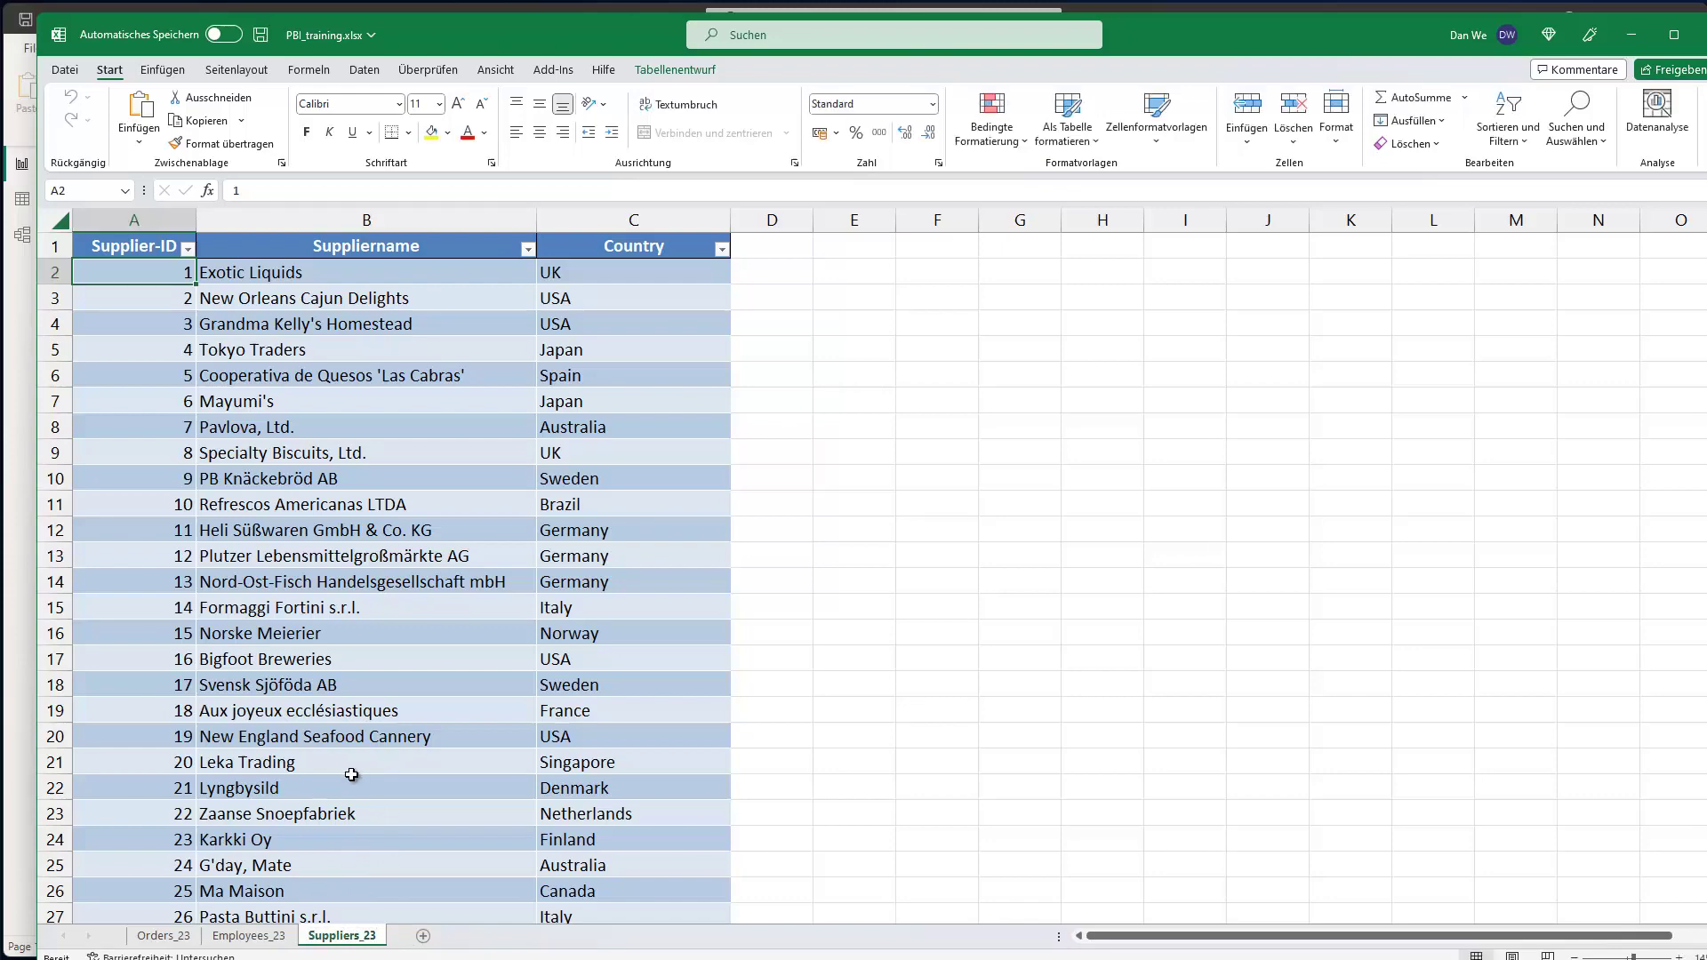
key("ctrl+s")
On Employees_23, change employee Robert in cell B8 to Dan.
mouse_move(578, 35)
left_mouse_down()
mouse_move(1397, 291)
mouse_move(1436, 328)
mouse_move(996, 206)
mouse_move(576, 34)
left_mouse_up()
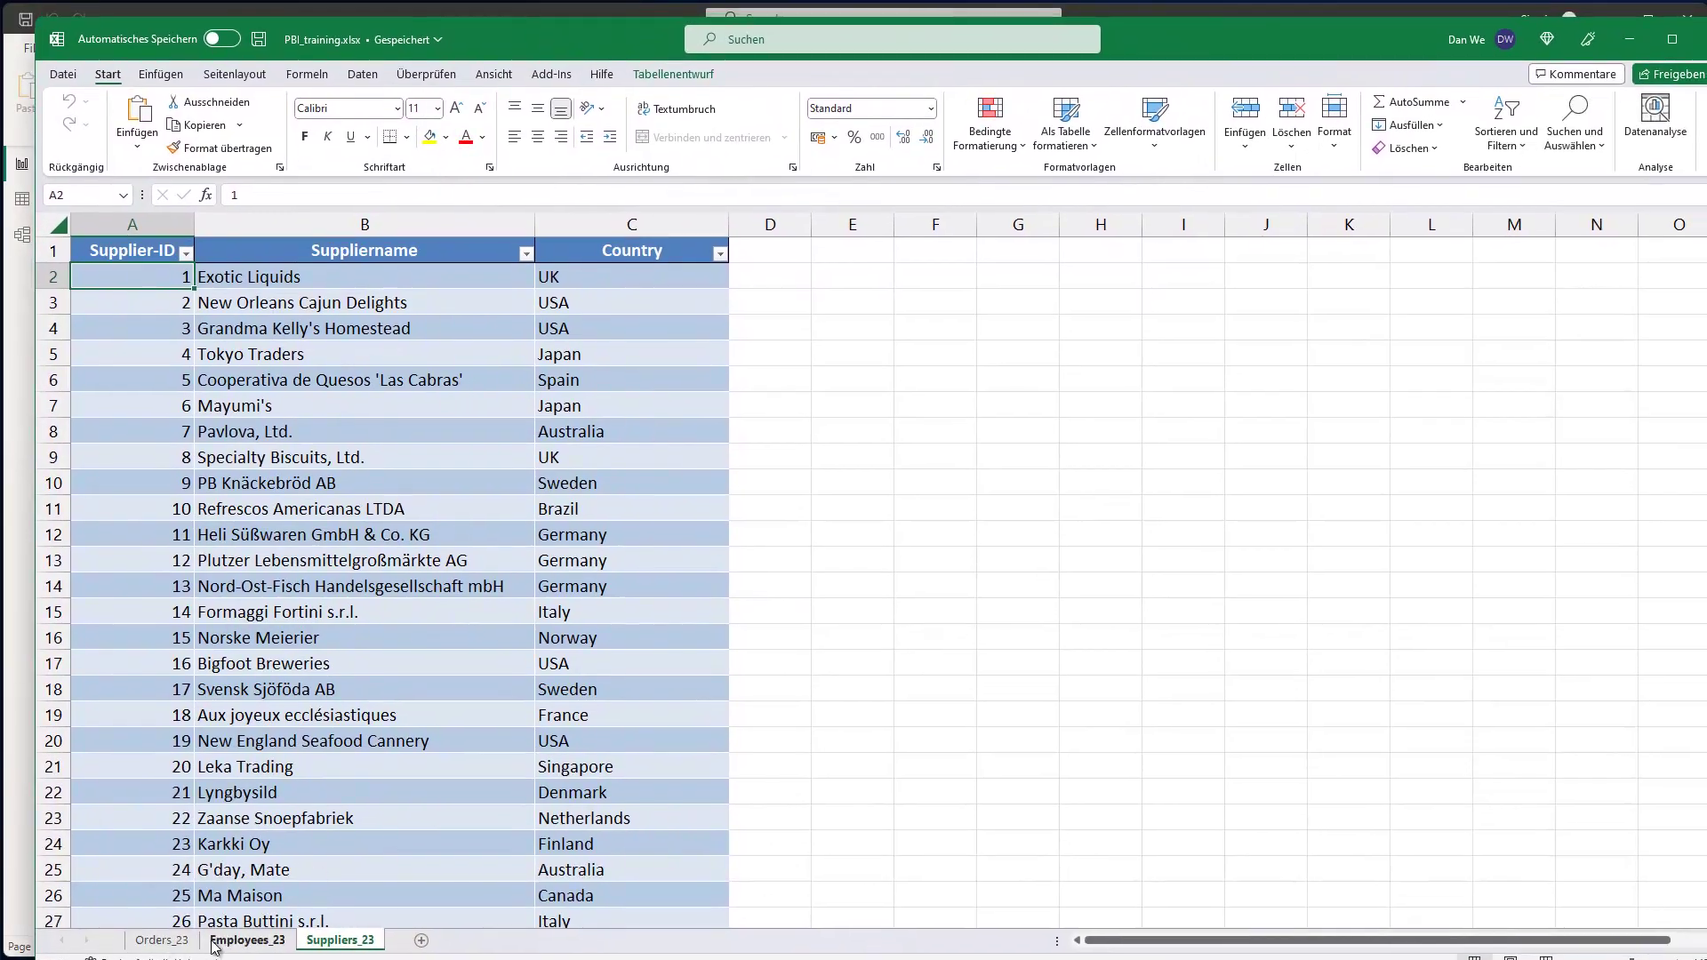
left_click(228, 931)
left_click(188, 544)
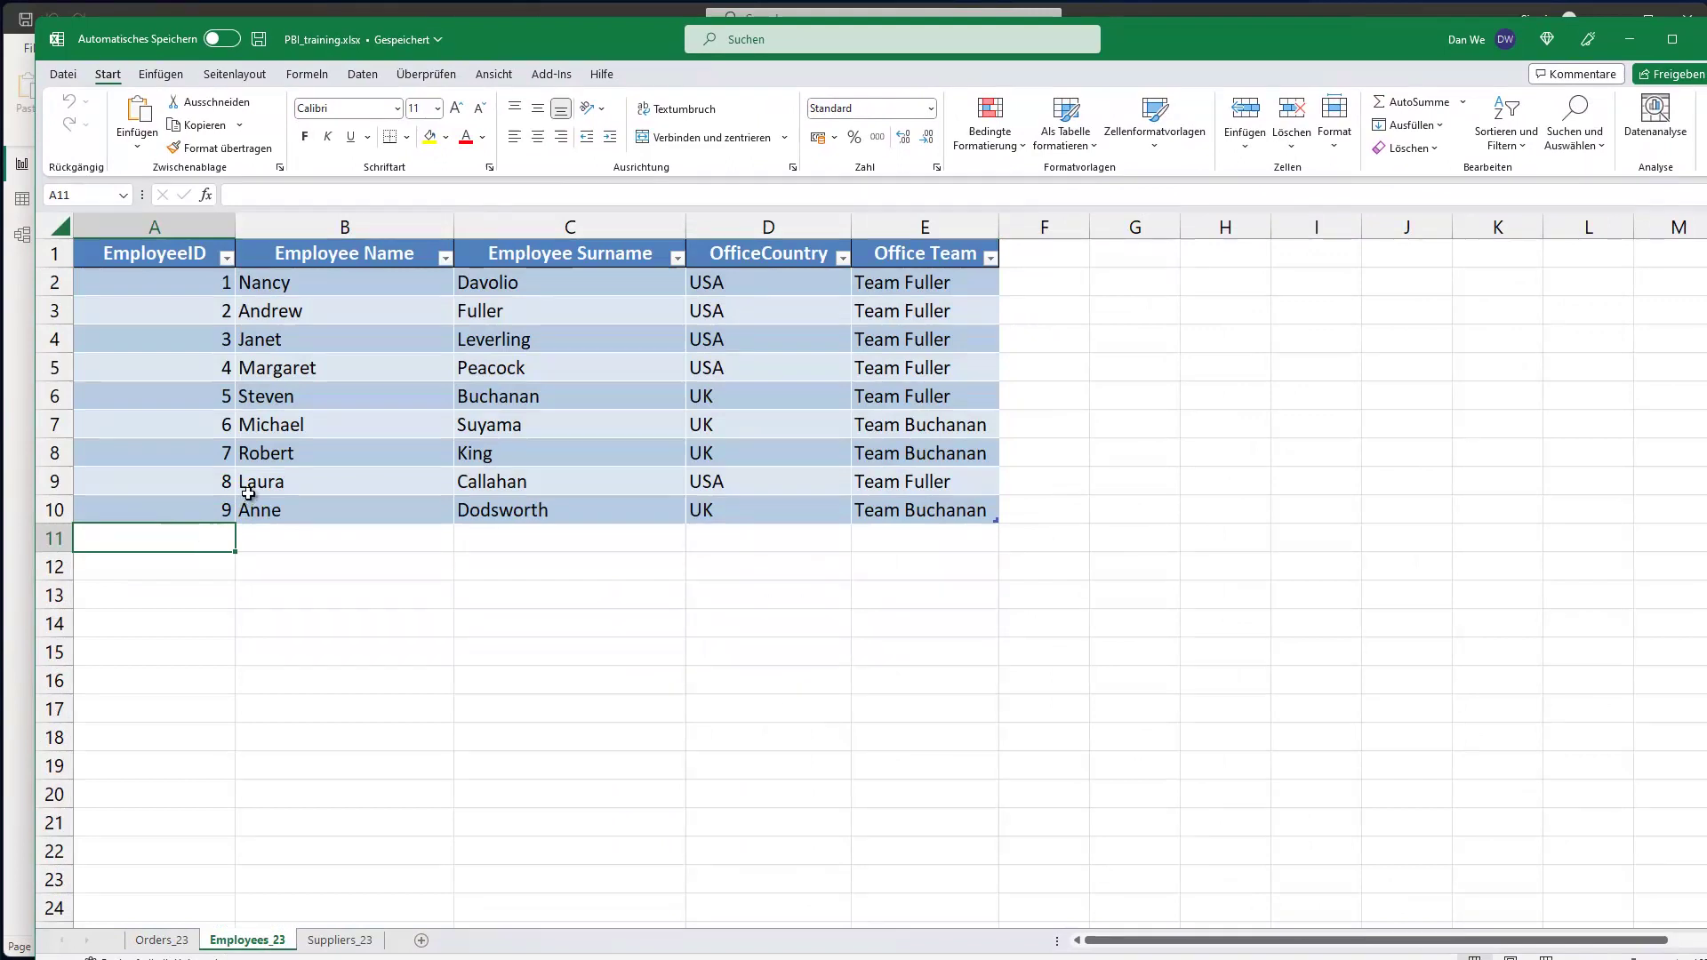
left_click(276, 456)
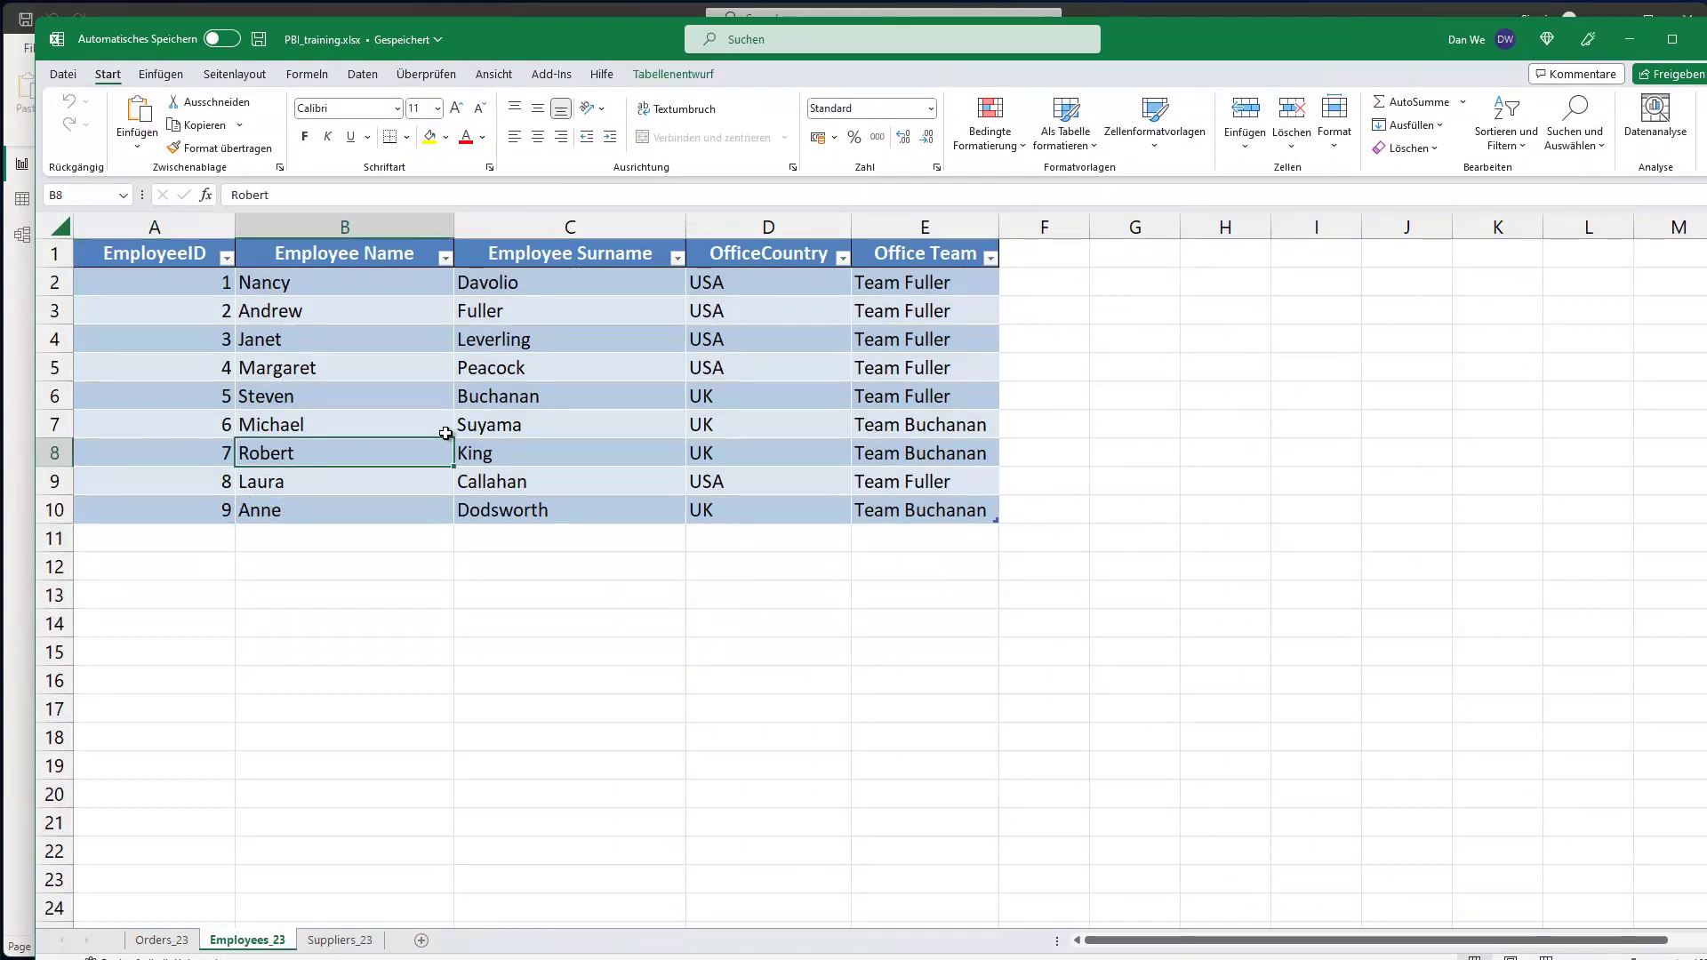
type("Dan")
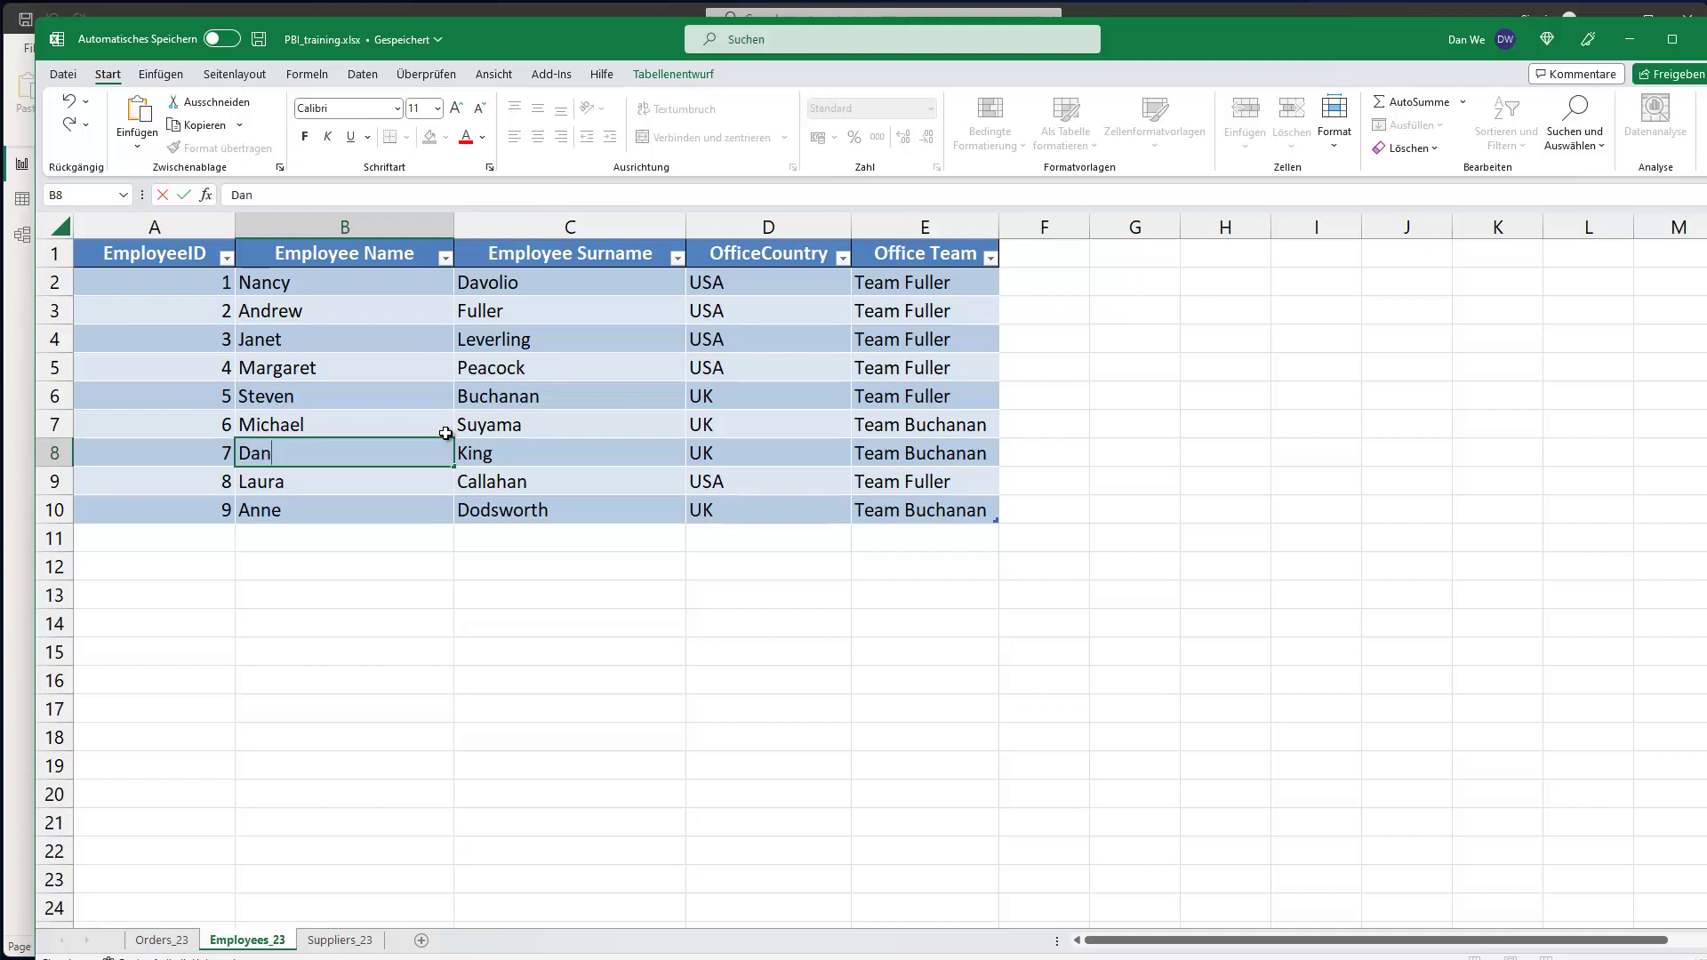
key("Tab")
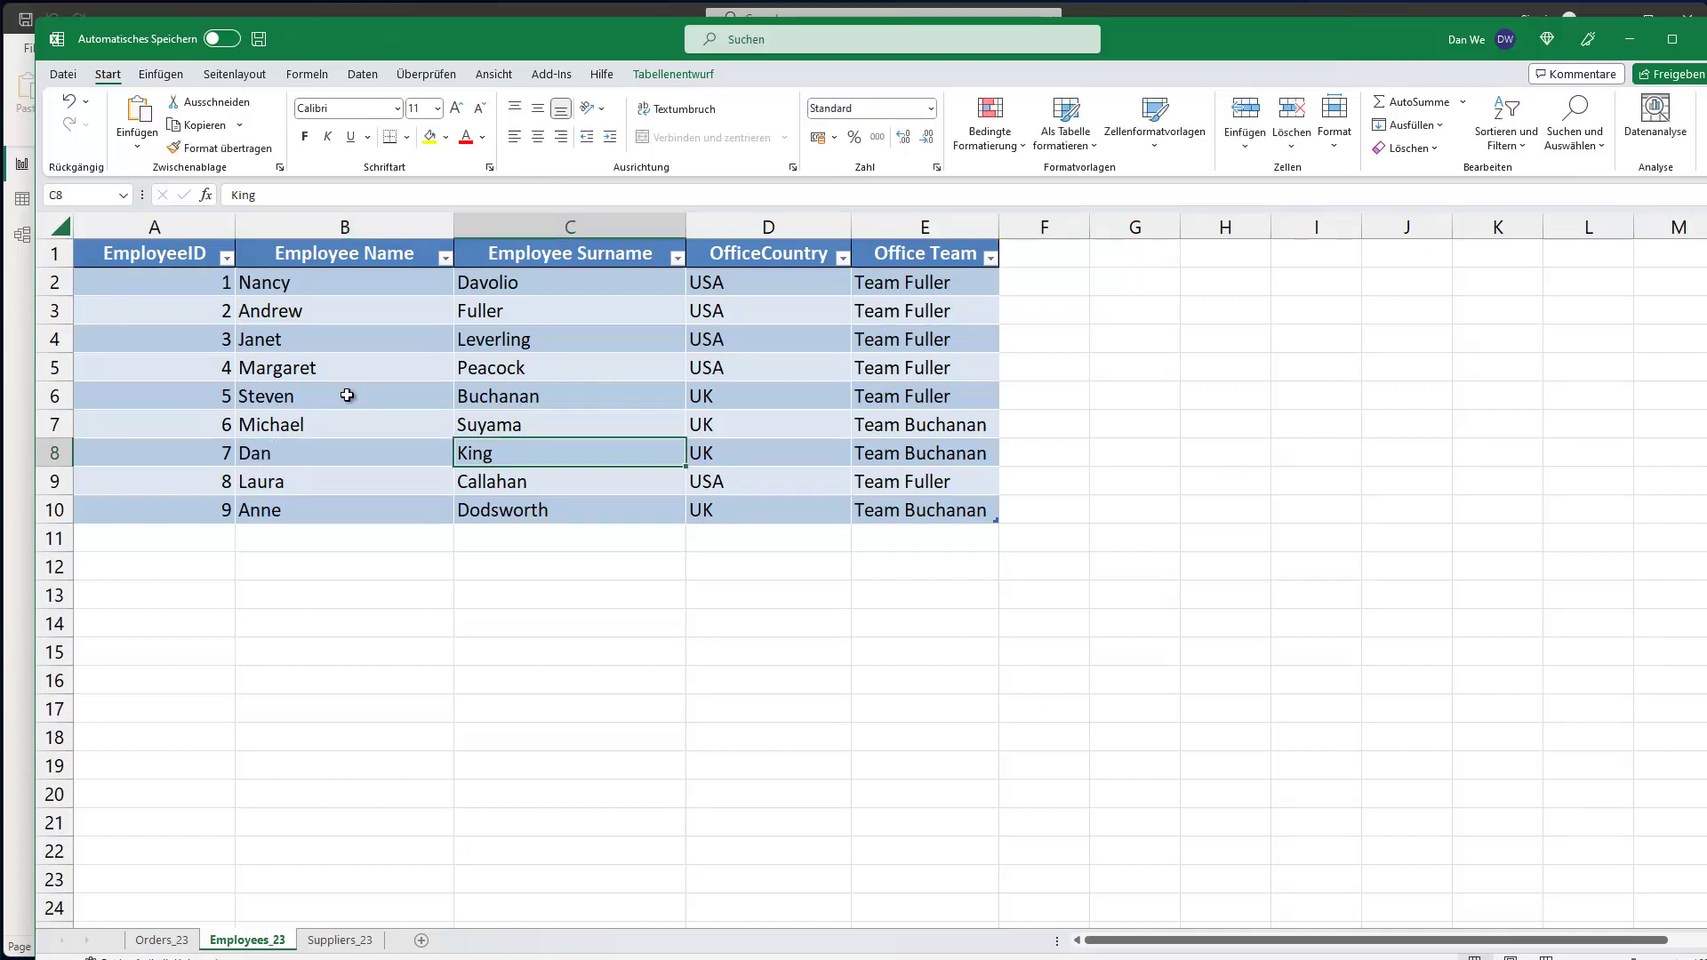
Minimise Excel and refresh the Power BI report from the edited PBI_training.xlsx workbook.
left_click(1629, 38)
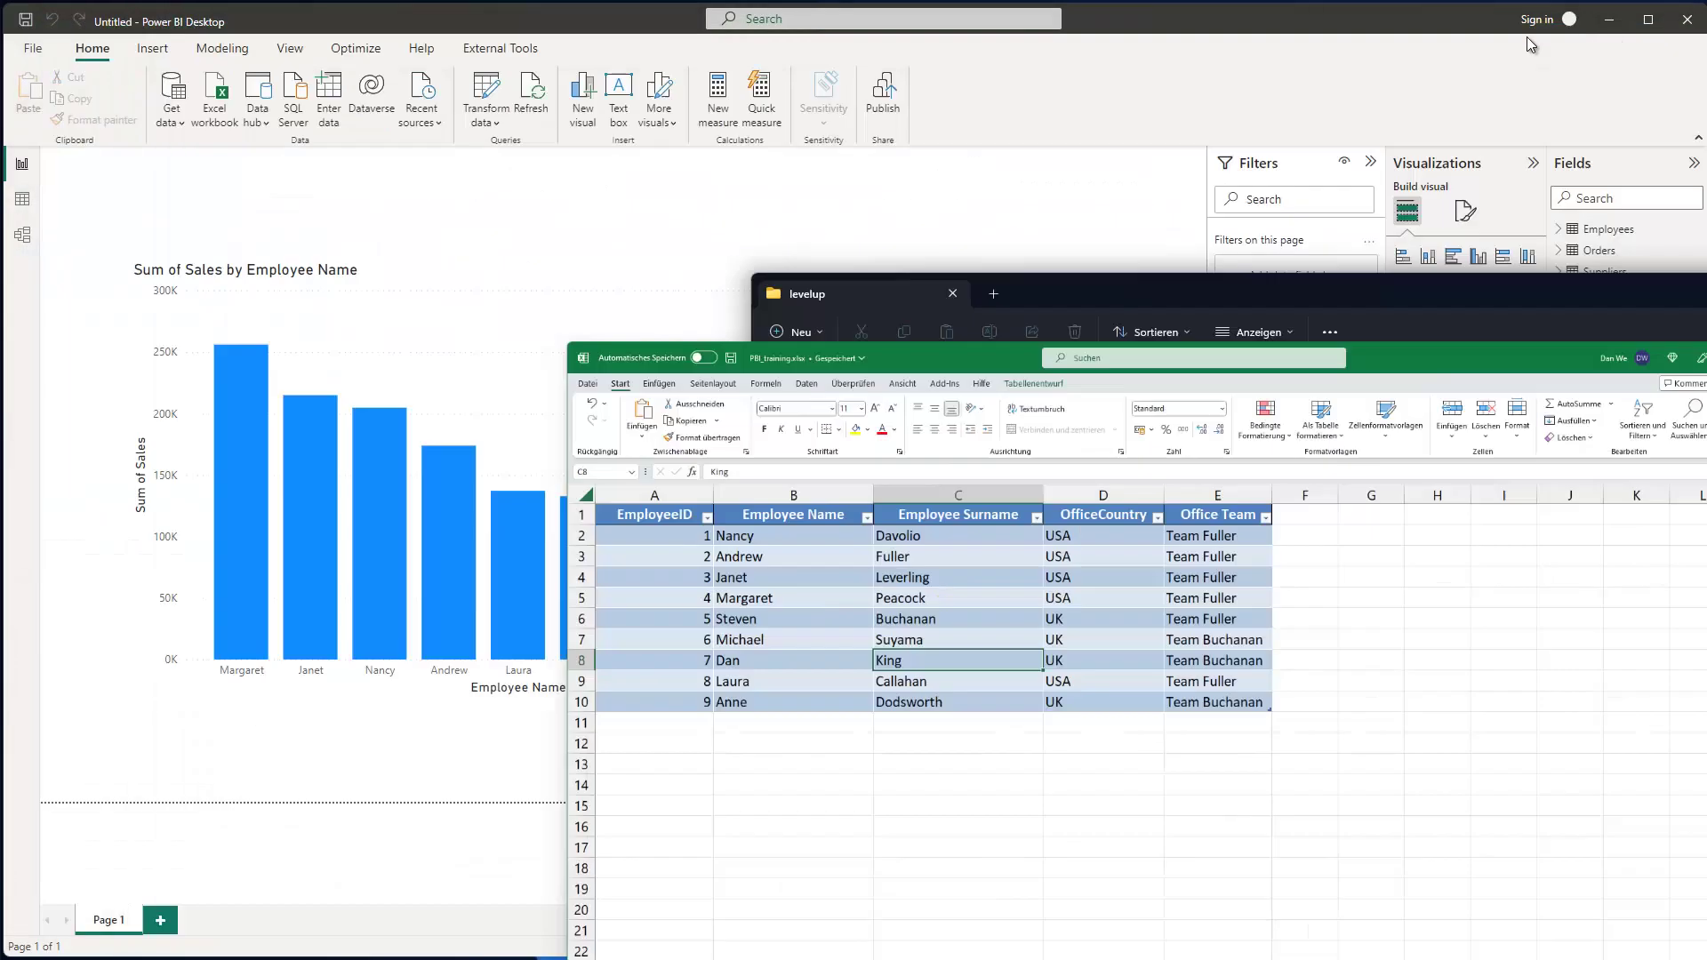
left_click(947, 208)
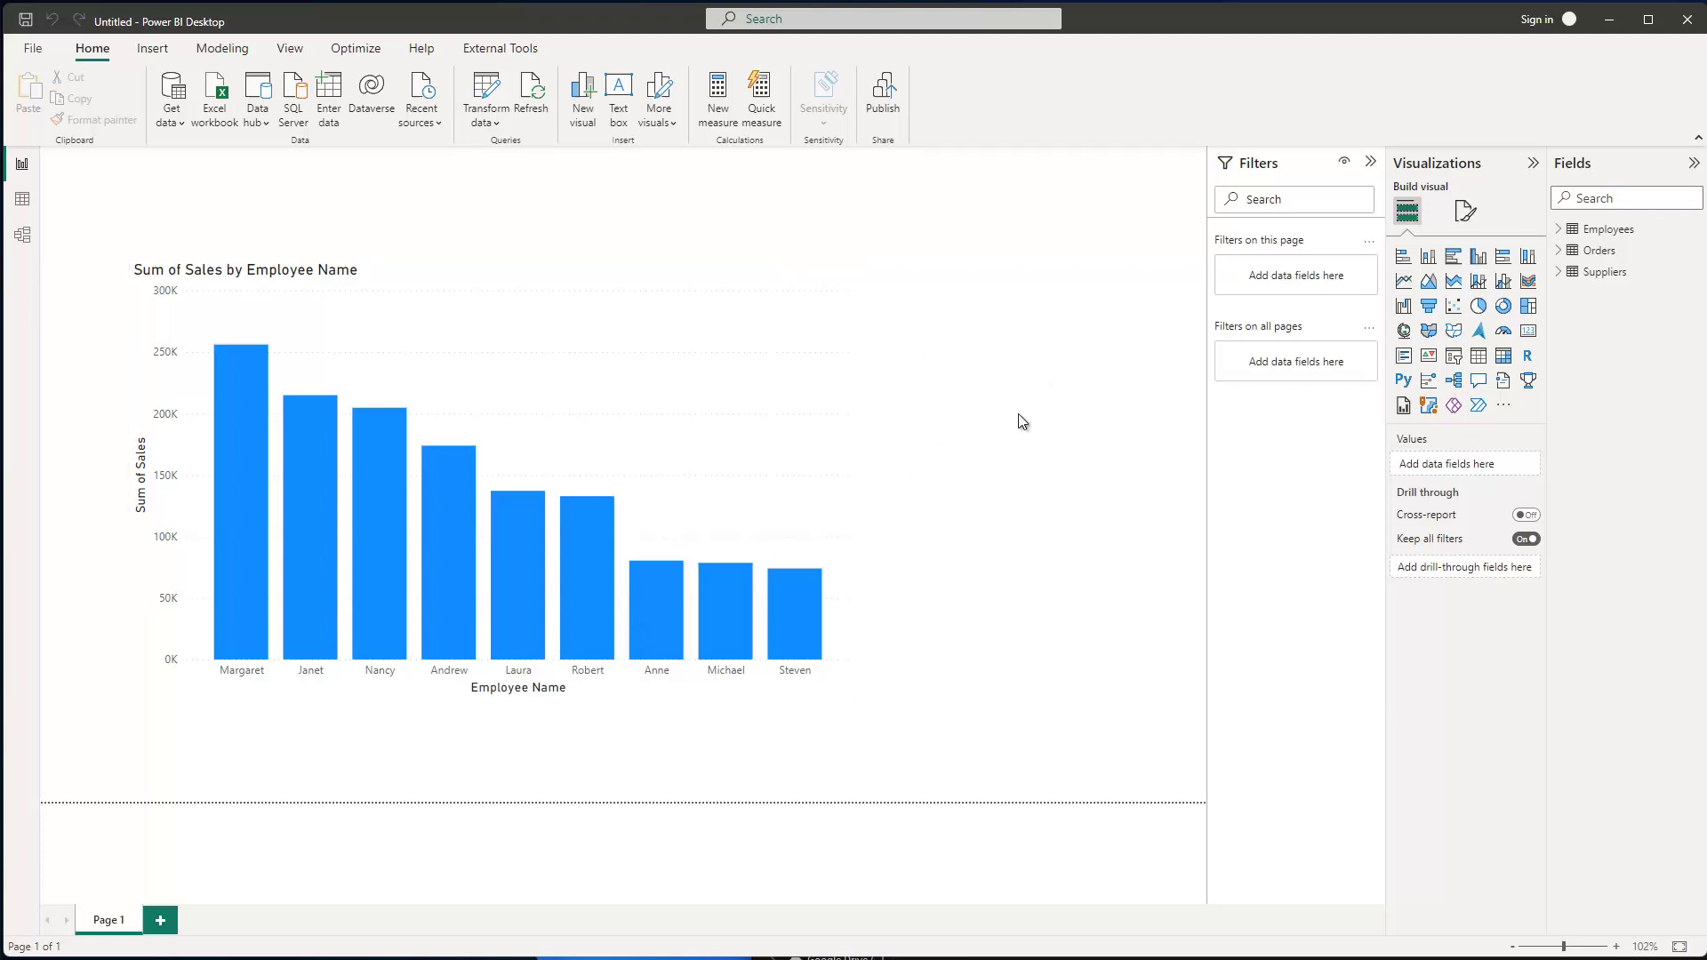
left_click(532, 94)
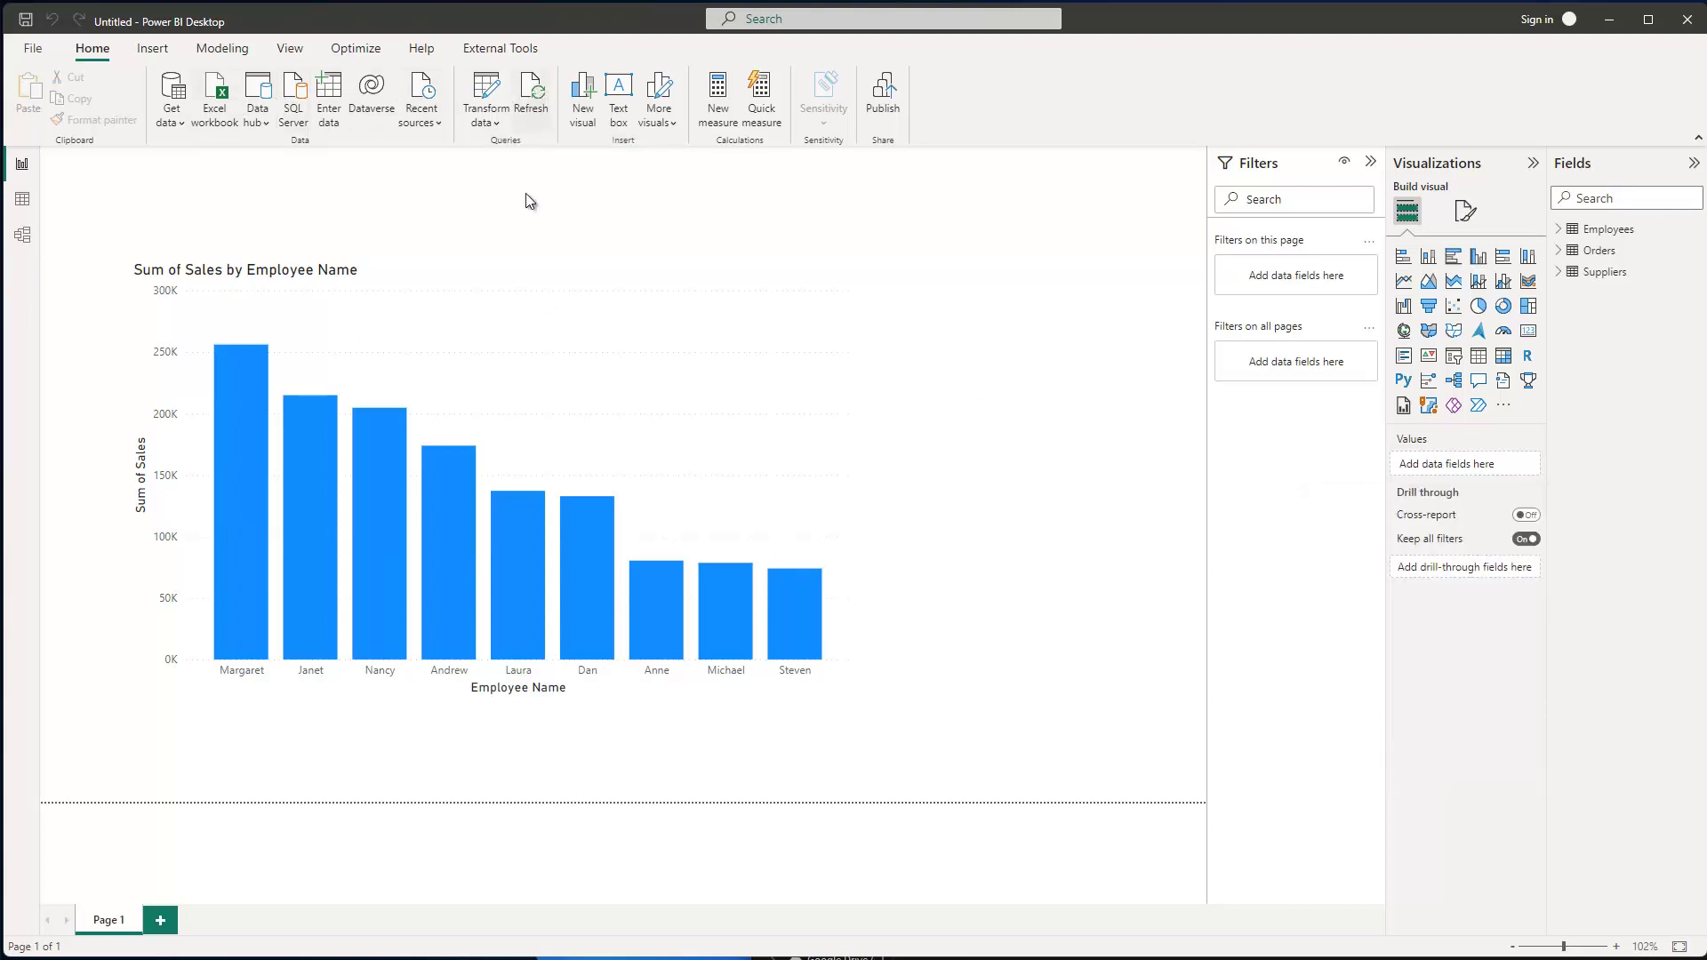